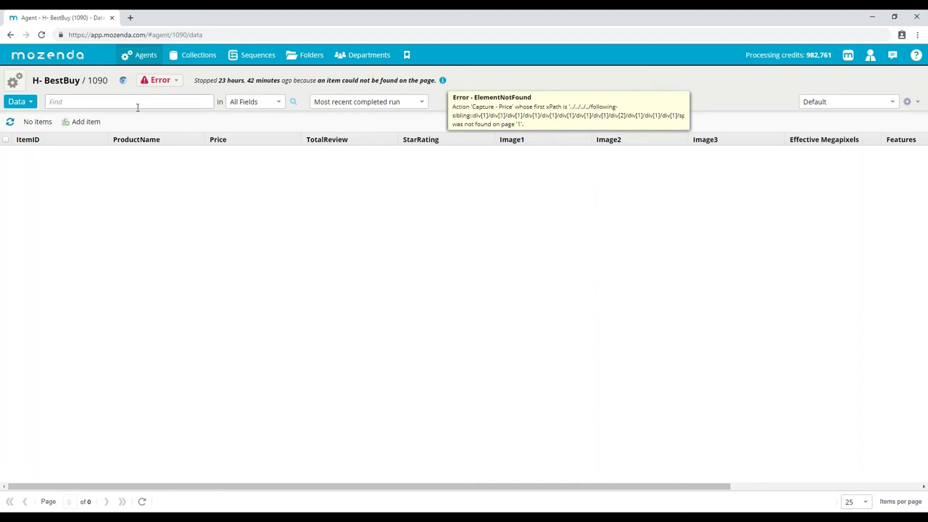
- Show the H- BestBuy agent's jobs, select the errored job from July 16, 2019, 11:46 AM, and view its error detail
click(18, 102)
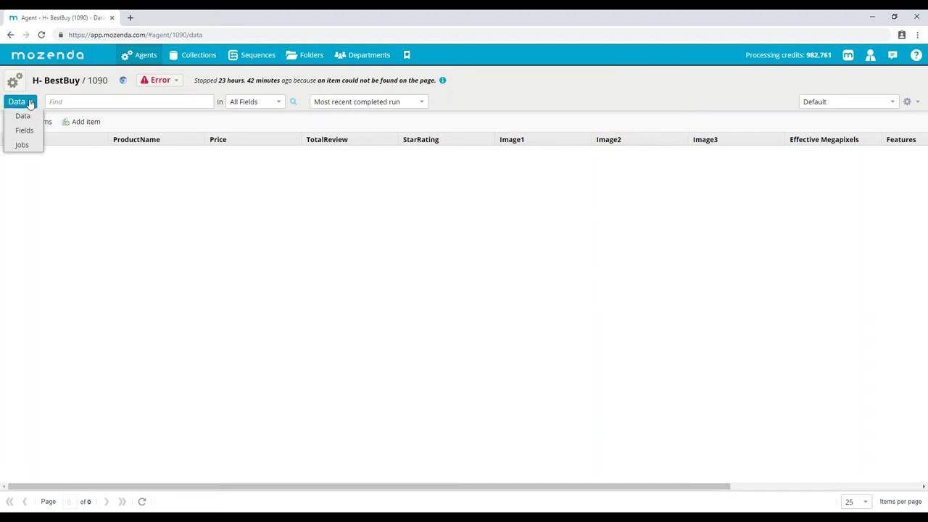
click(23, 145)
click(6, 152)
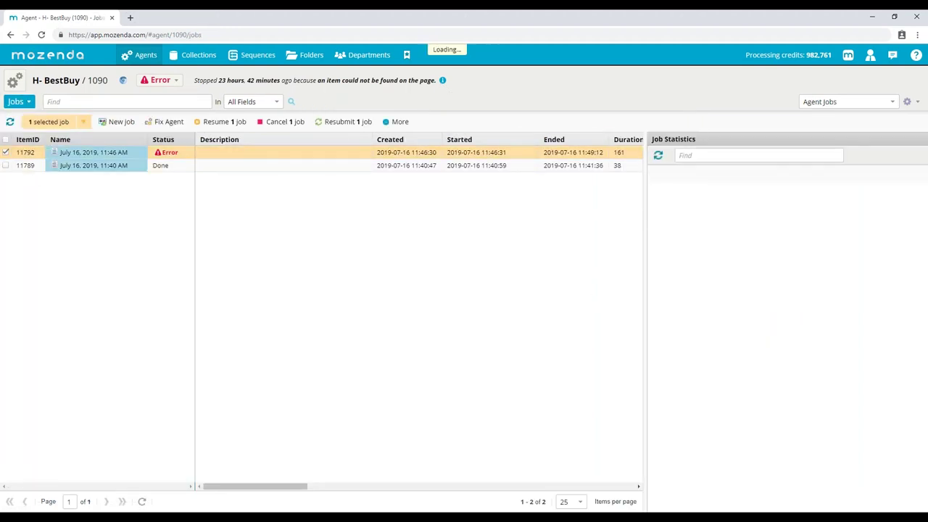
drag(301, 487, 442, 485)
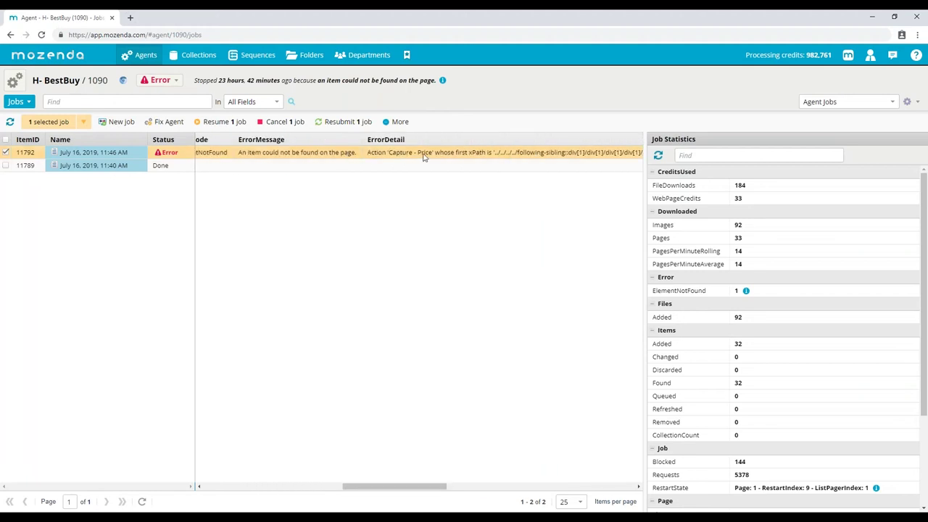
- Collapse the CreditsUsed, Downloaded, Files and Items statistics and read the job's ElementNotFound and RestartState details
click(653, 172)
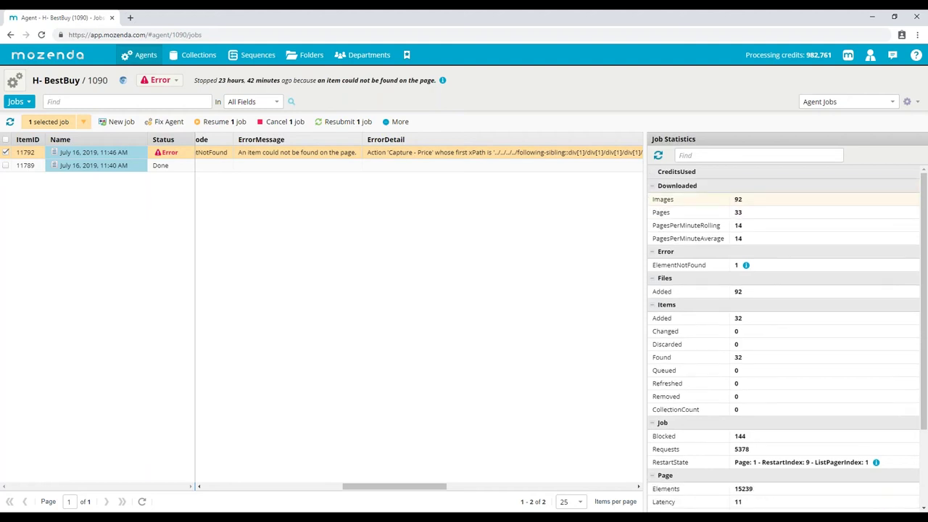
click(654, 186)
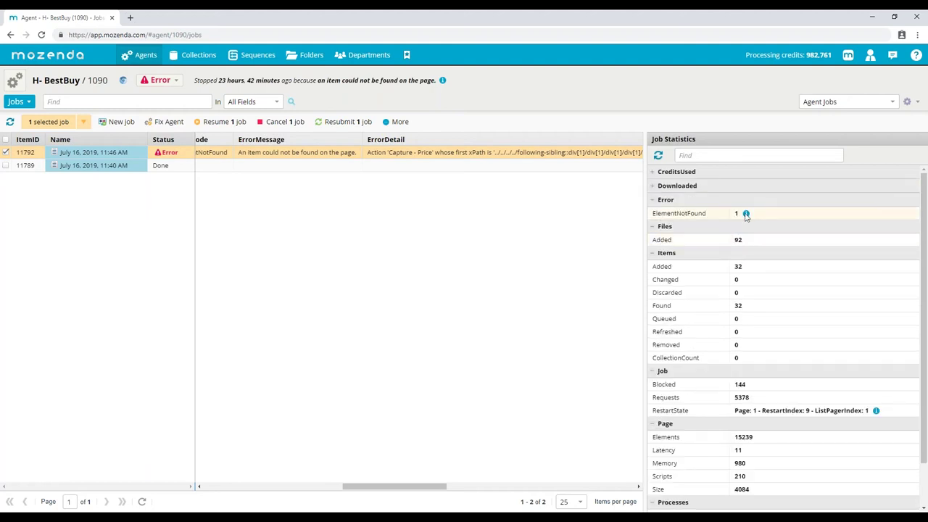
mouse_move(746, 214)
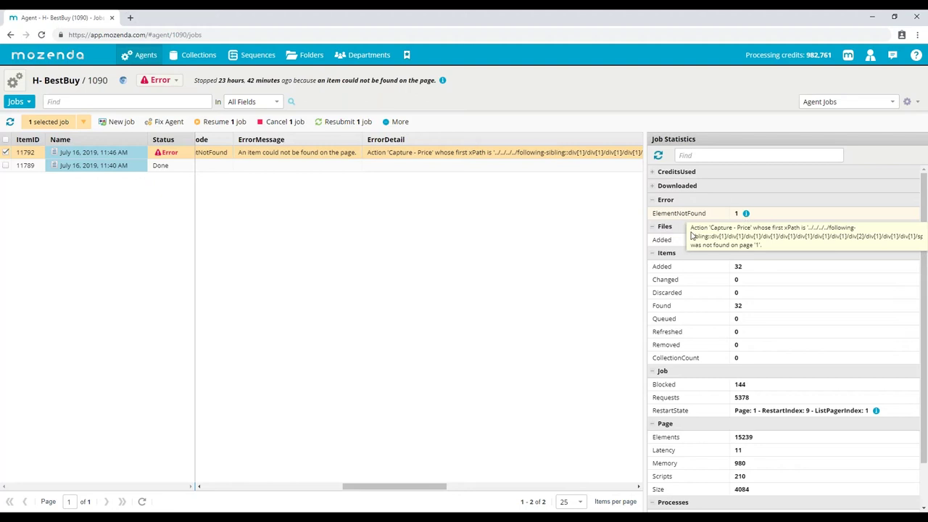
click(653, 227)
click(655, 240)
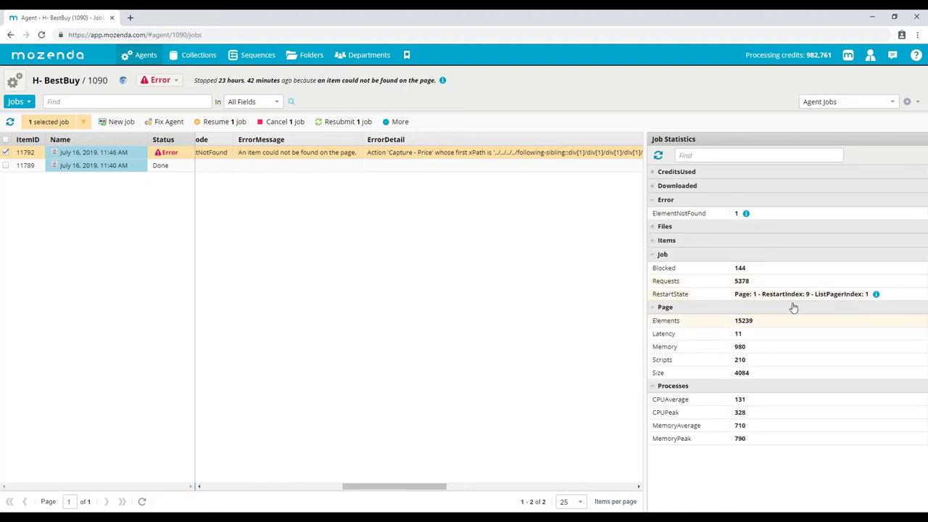
mouse_move(876, 296)
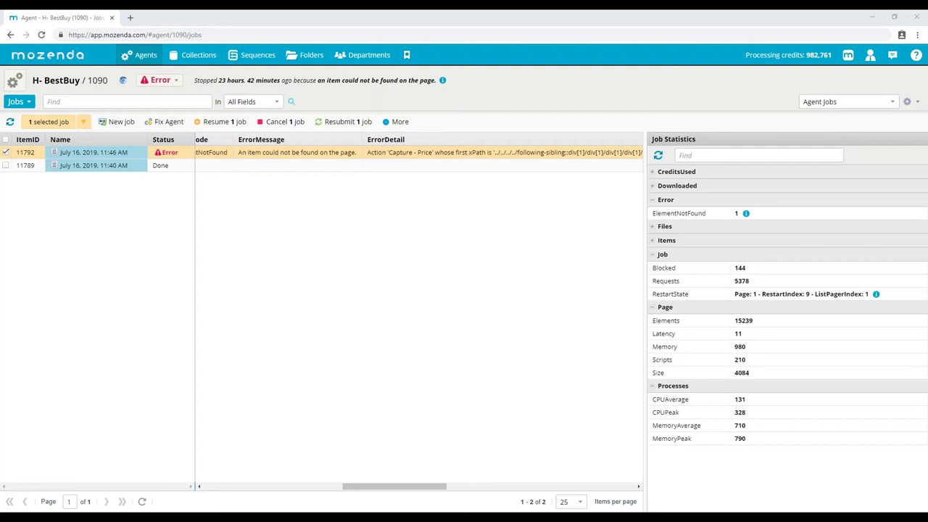
click(833, 230)
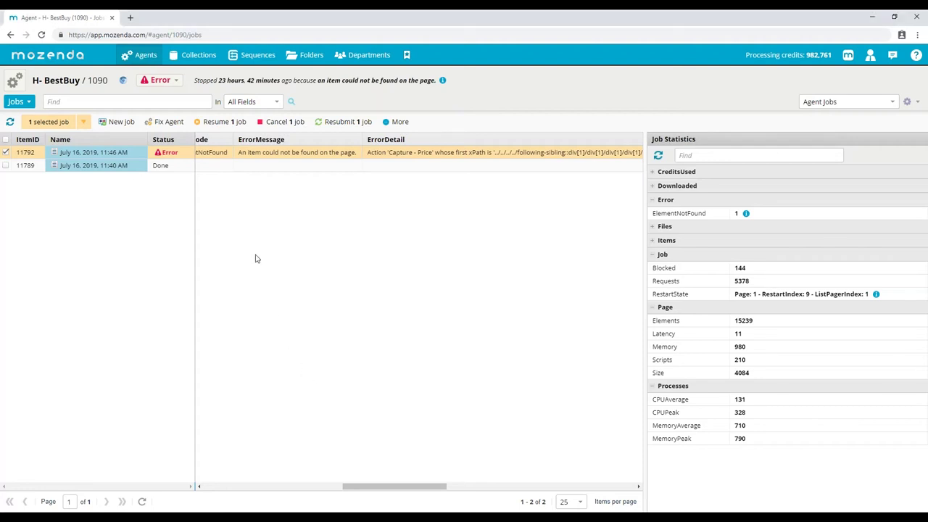
- Open the errored job for fixing in the Mozenda desktop app, maximized, and cancel the agent loading
click(161, 125)
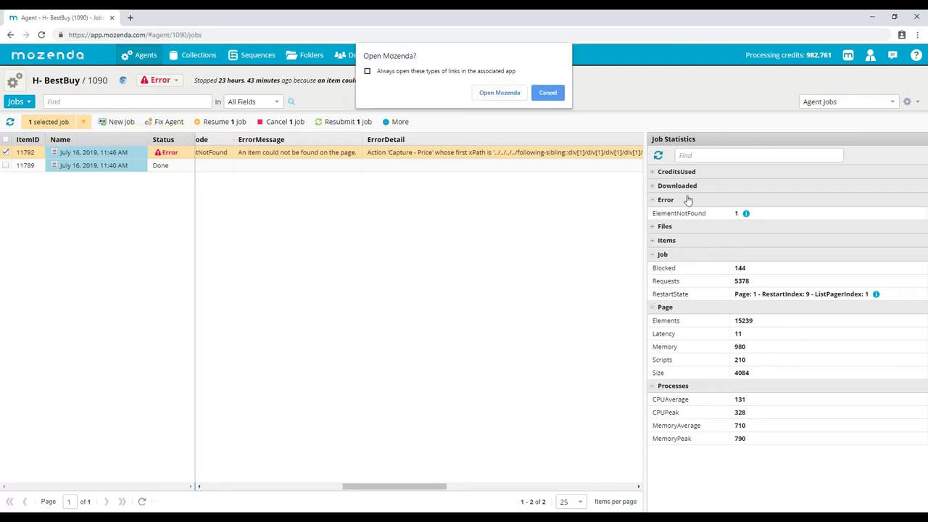
click(503, 94)
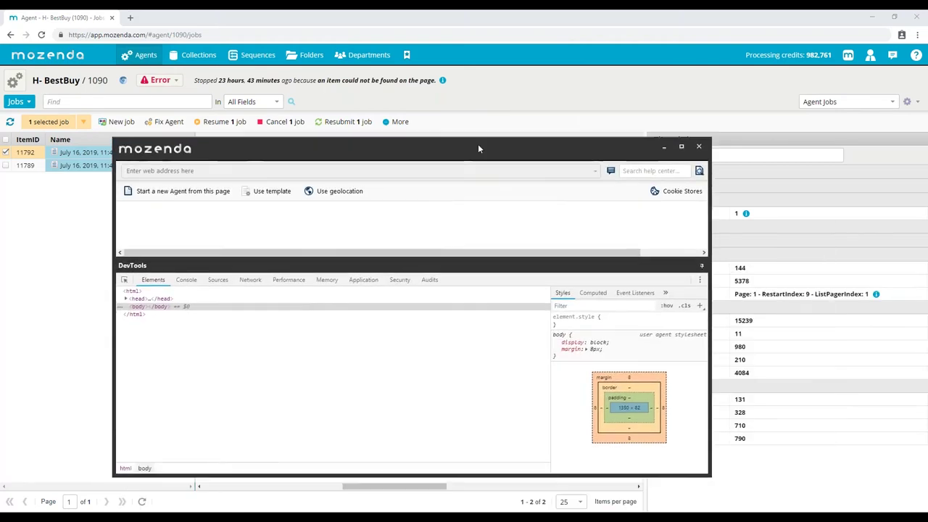
click(682, 145)
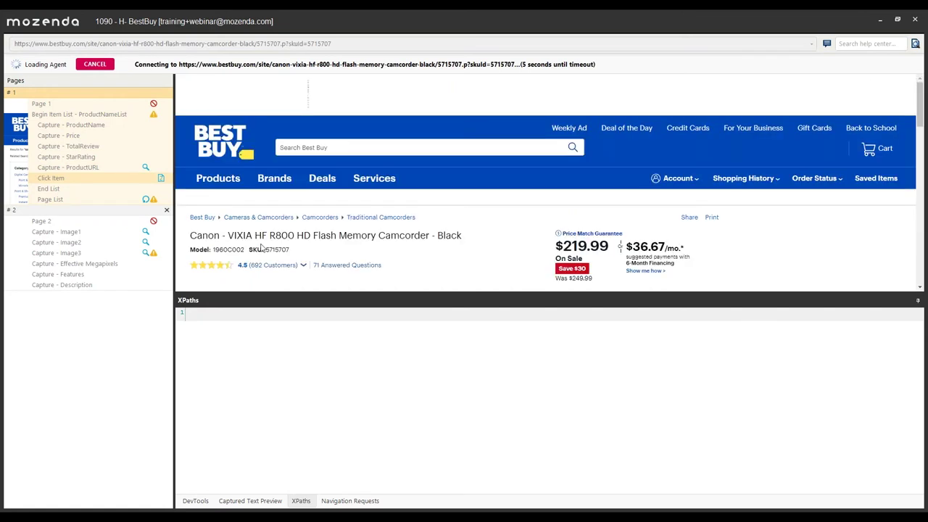
click(93, 64)
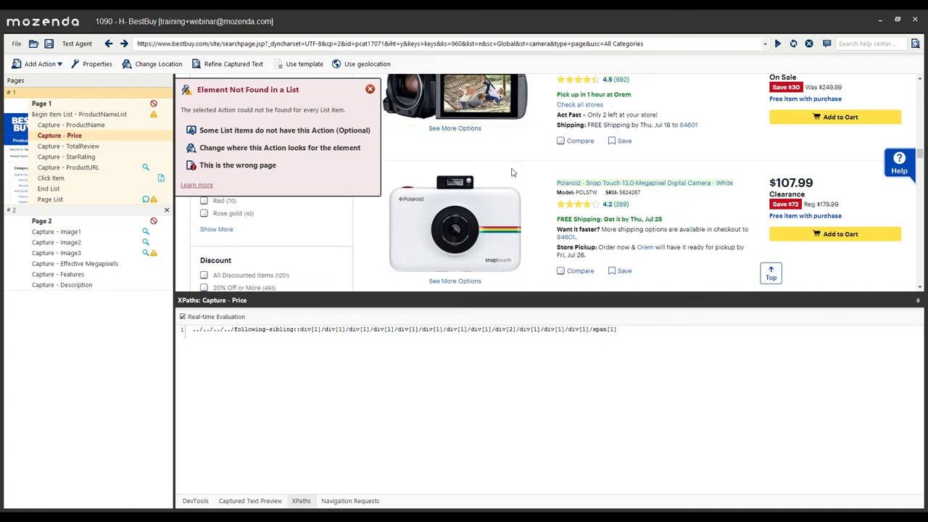
- Add an alternate location to the Capture - Price action using the Polaroid Snap Touch camera's $107.99 price
right_click(70, 139)
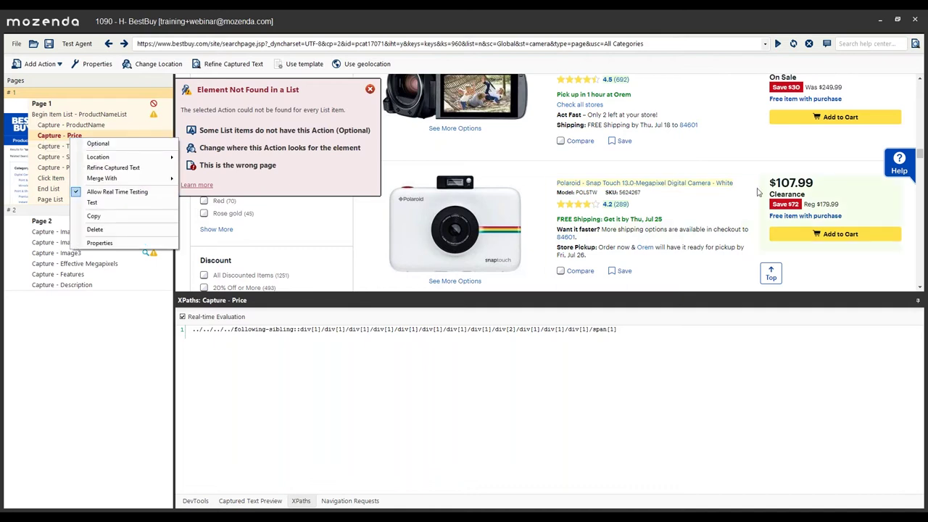
mouse_move(147, 158)
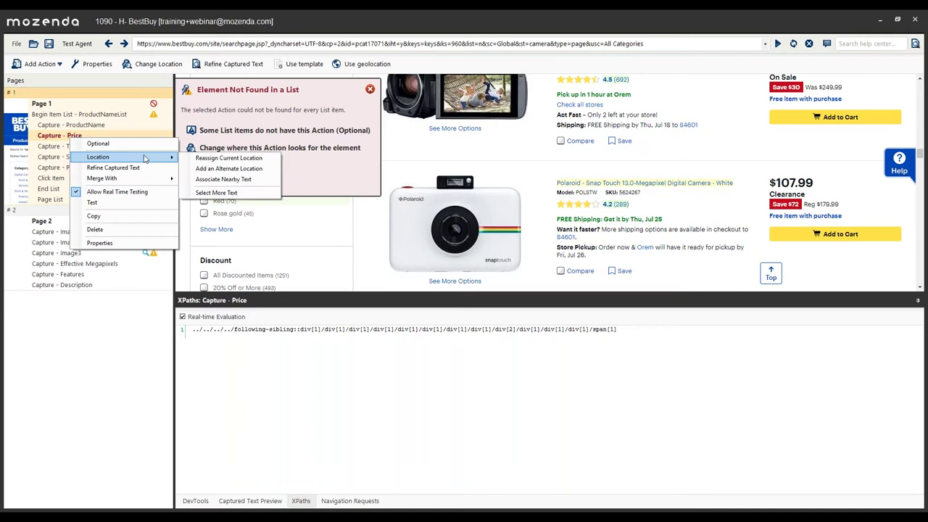
click(250, 168)
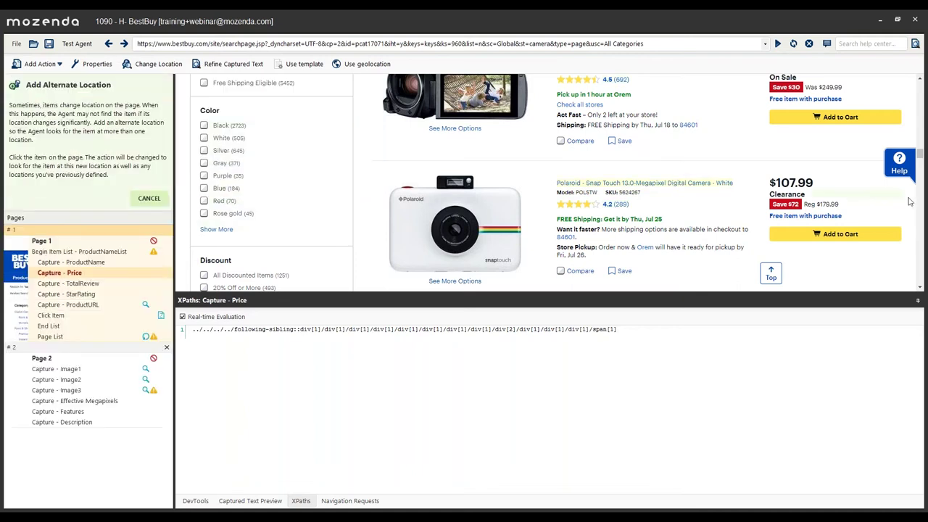
click(786, 183)
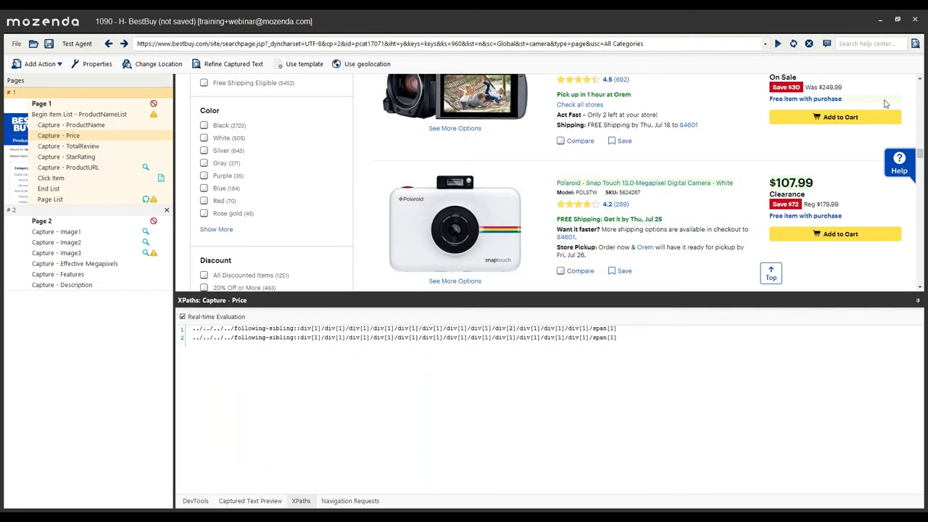
- View the agent's test settings, close them, and compare the endings of the two Capture - Price XPaths
click(67, 44)
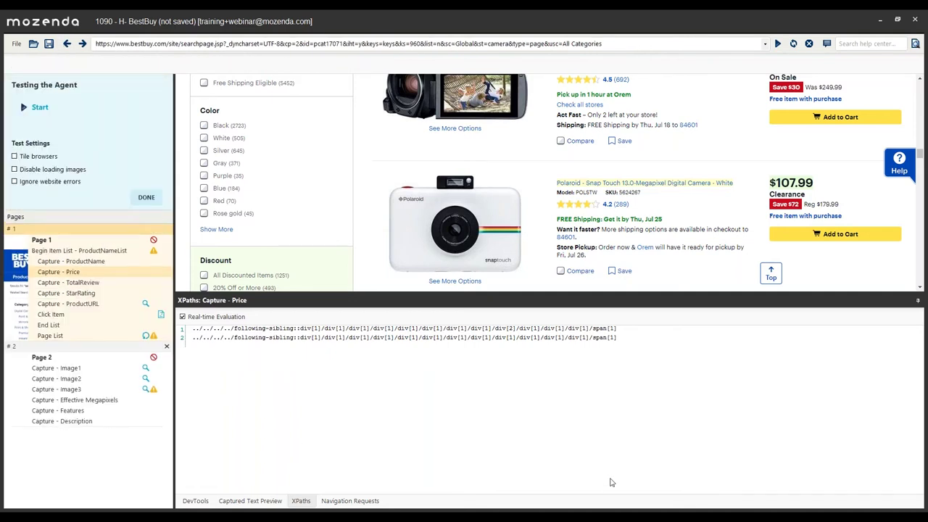
click(146, 198)
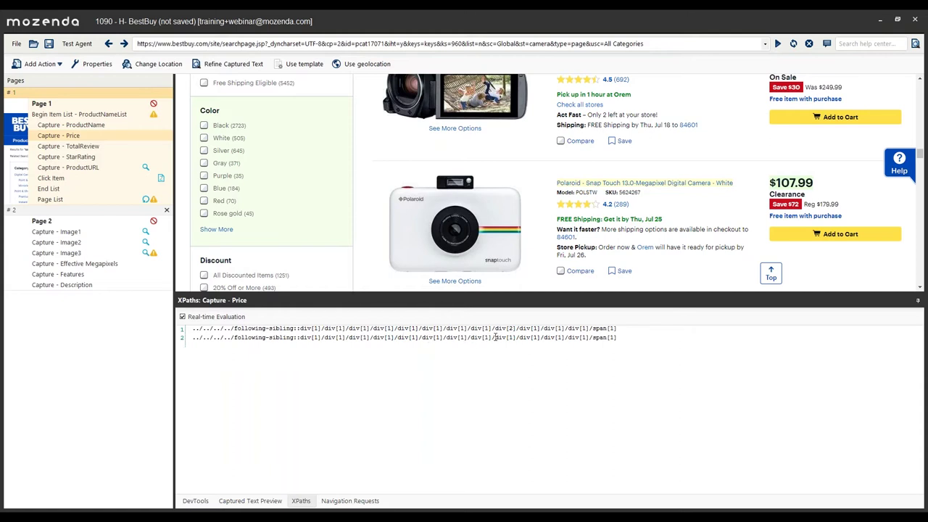
drag(494, 336, 632, 345)
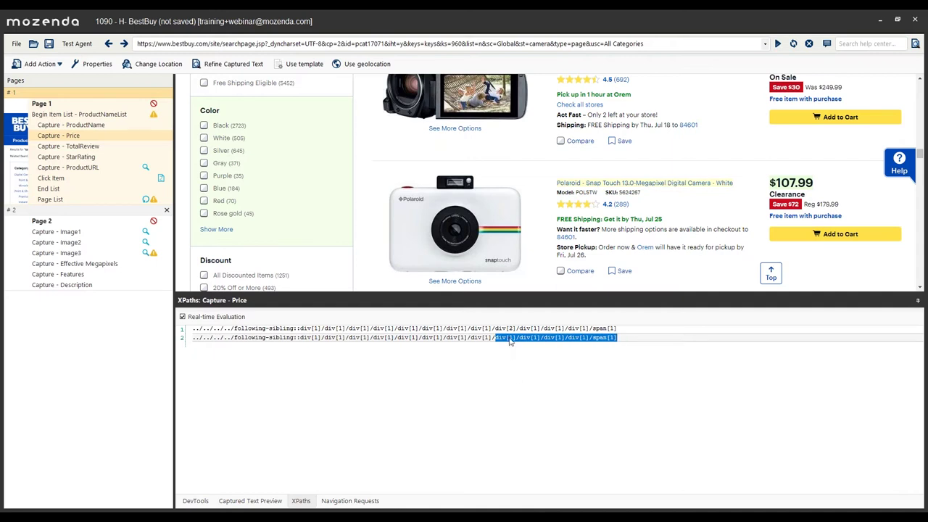
drag(617, 329, 492, 329)
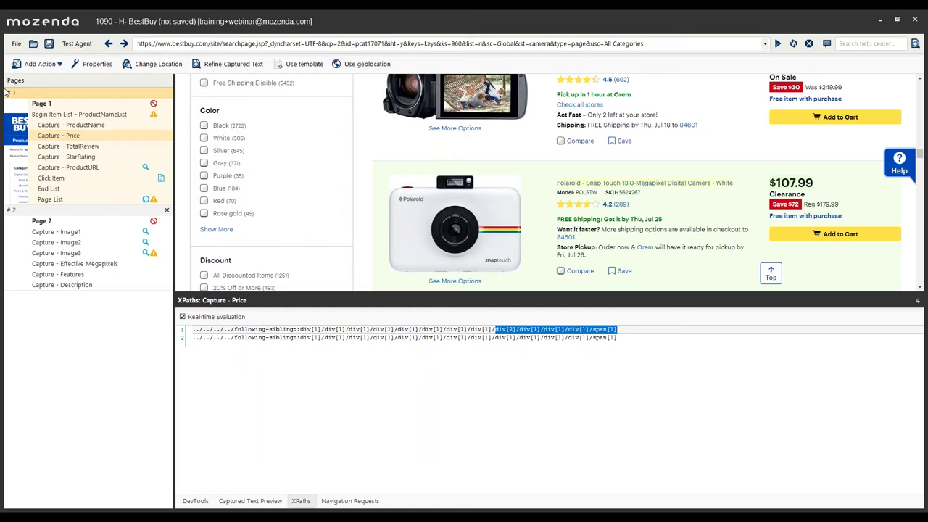
- Examine which products on the results page the Begin Item List - ProductNameList action matches
click(91, 116)
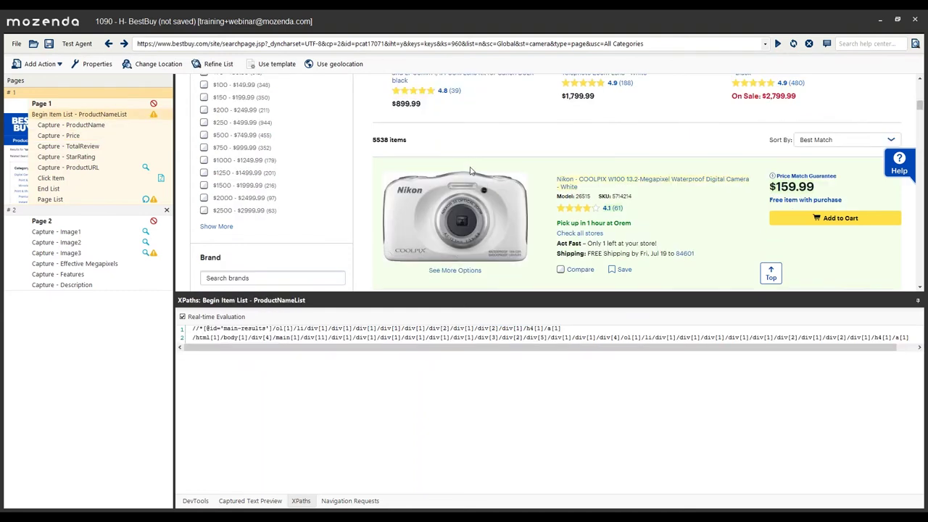
scroll(482, 185, down, 5)
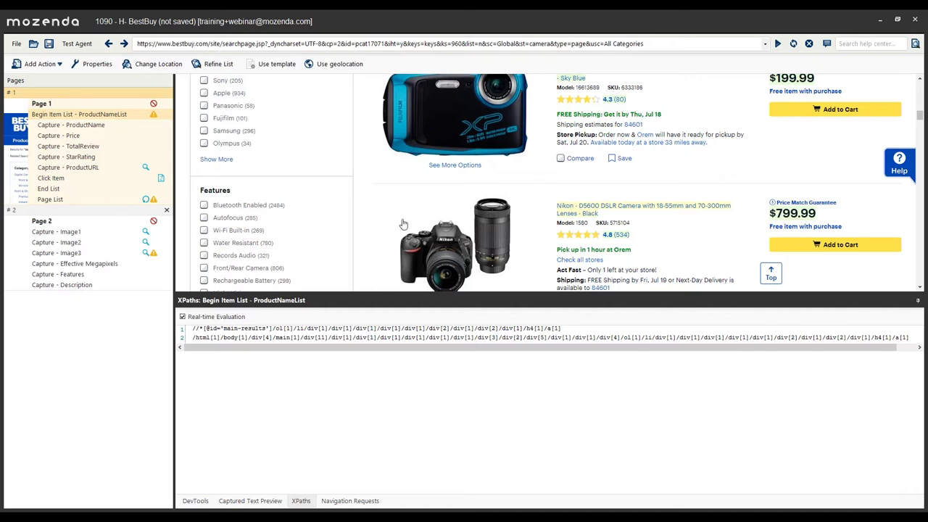
scroll(384, 235, up, 3)
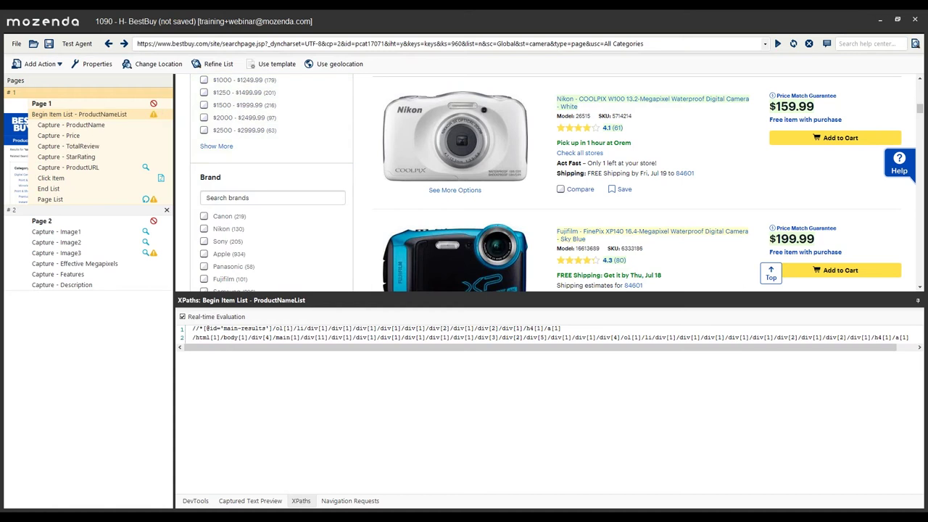
scroll(518, 238, up, 5)
scroll(518, 237, down, 5)
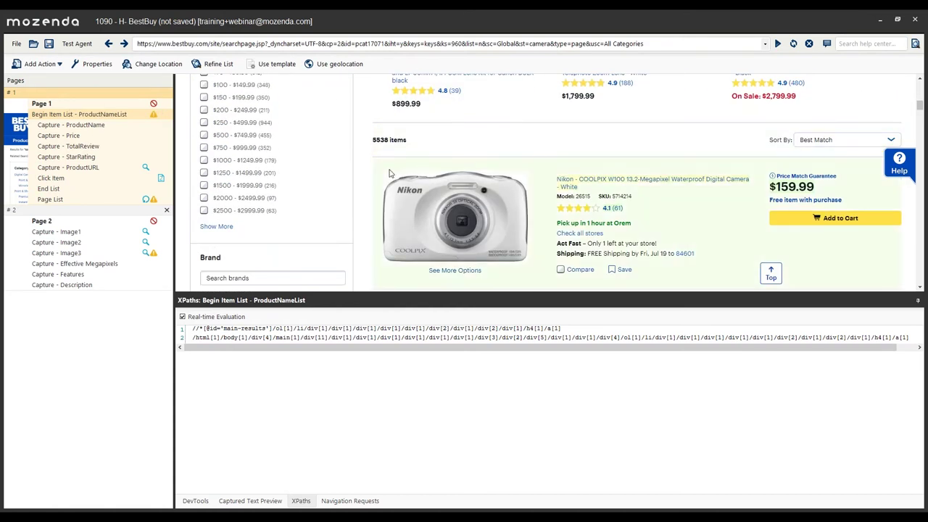
click(64, 124)
click(109, 115)
- Copy the ProductNameList's first XPath, the one based on the main-results id, and search for it in the DevTools page elements
triple_click(386, 327)
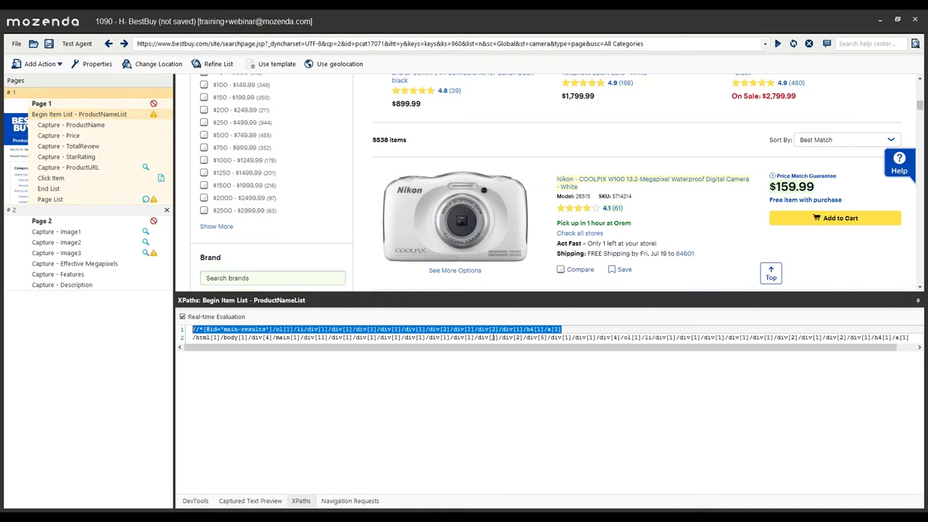
click(583, 329)
key(ctrl+a)
key(shift+Up)
click(193, 501)
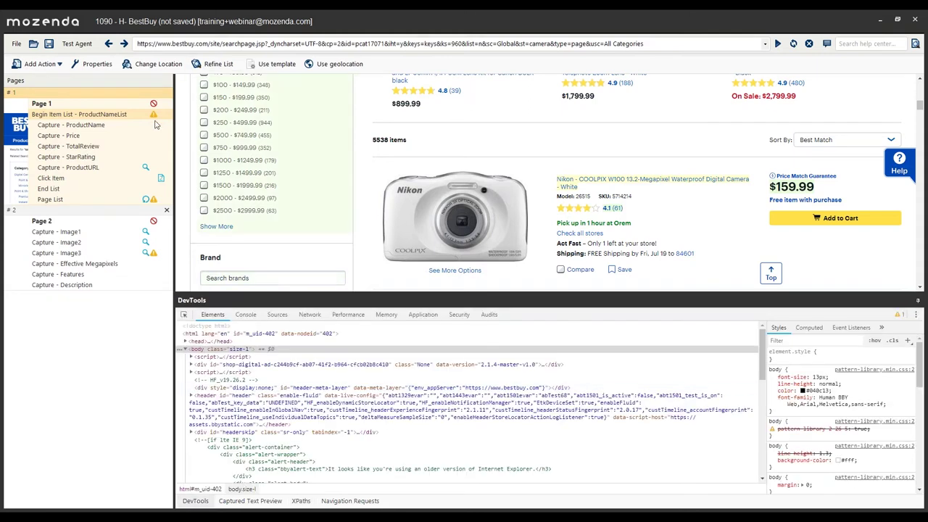
click(305, 368)
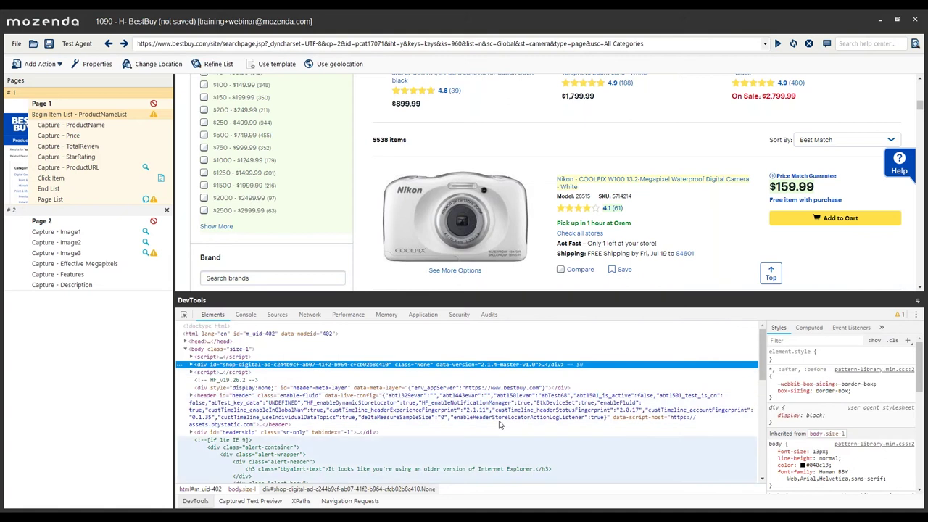
key(ctrl+f)
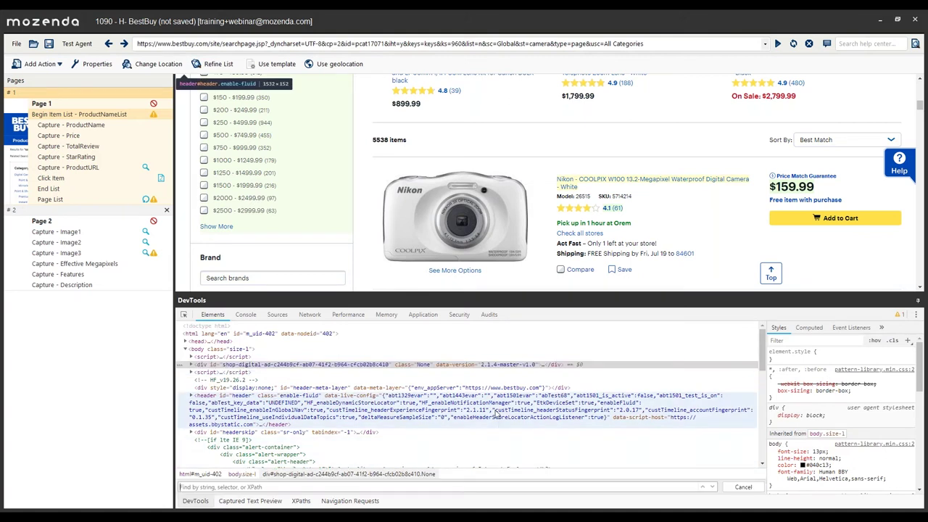
text(//*[@id='main-results']/ol[1]/li/div[1]/div[1]/div[1]/div[1]/div[2]/div[1]/div[2]/div[1]/h4[1]/a[1])
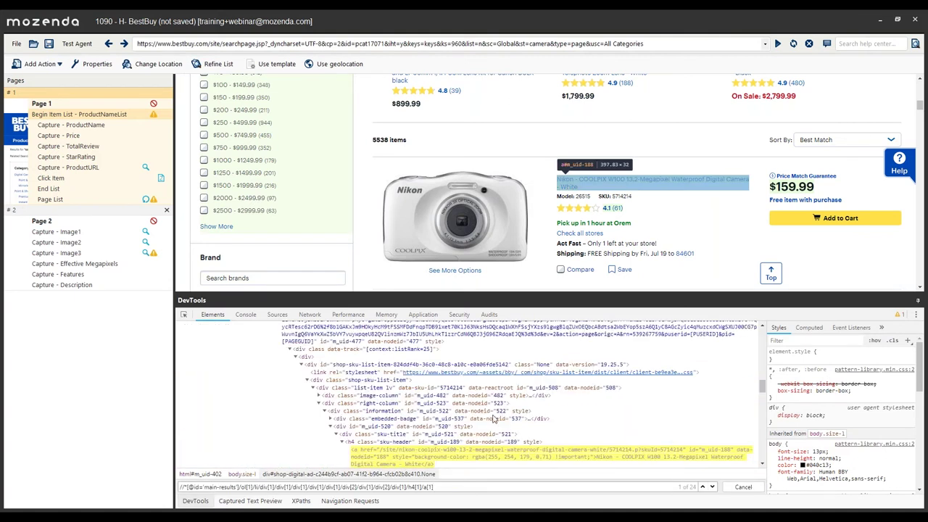
scroll(428, 459, down, 2)
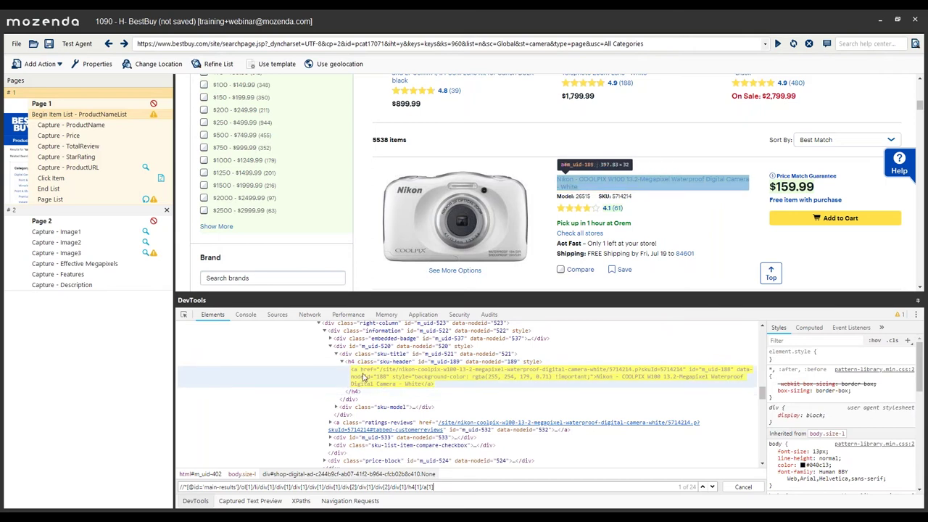
- Collapse the matched title's parent elements in DevTools and inspect the Nikon COOLPIX W100 product's list item container
drag(453, 486, 112, 479)
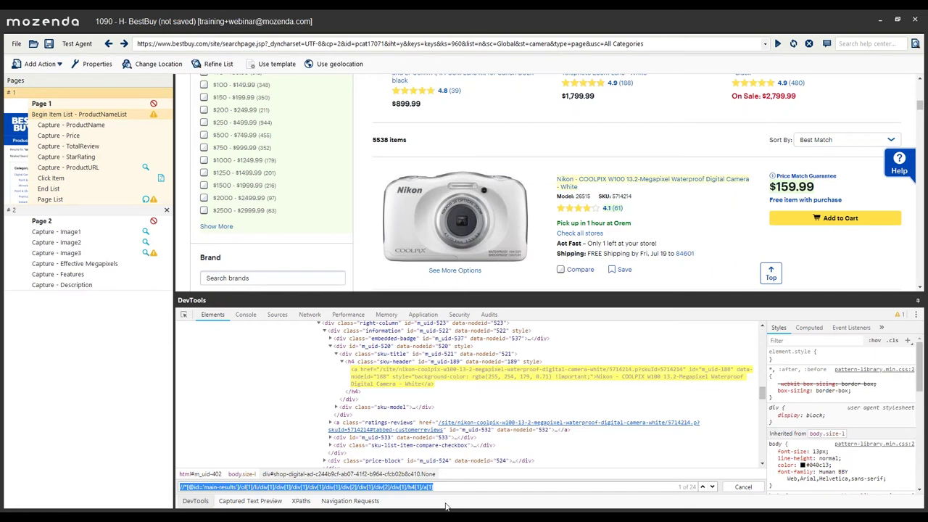
click(342, 362)
click(335, 354)
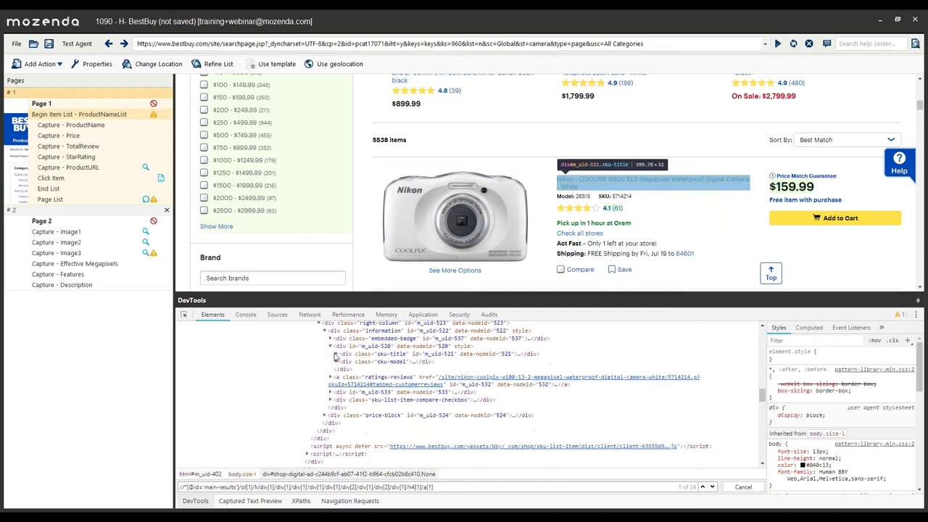
click(331, 346)
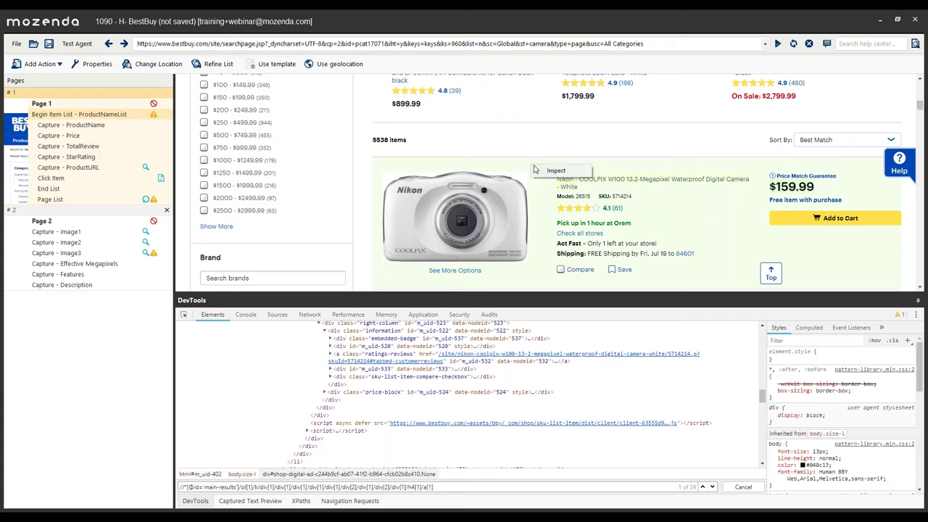
click(553, 173)
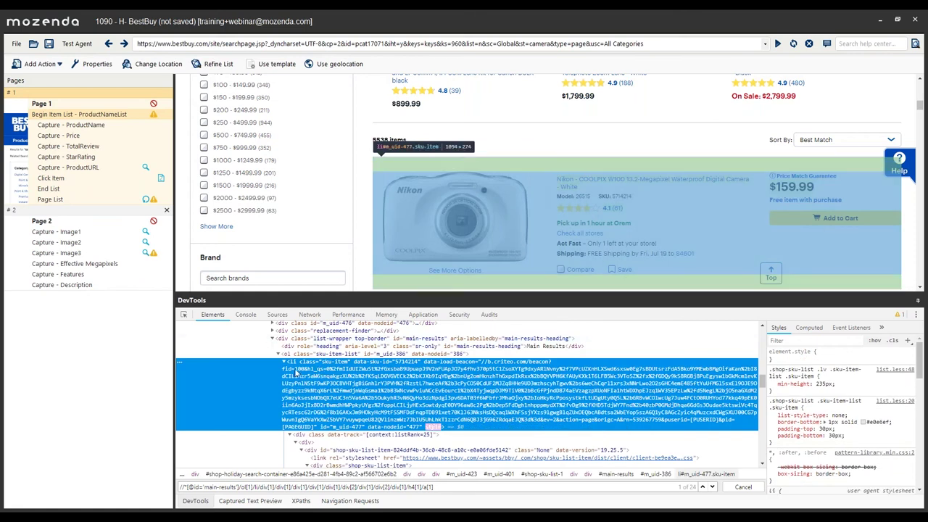
- Collapse the Nikon COOLPIX W100 list item in DevTools and compare it with the following products on the results page
click(284, 362)
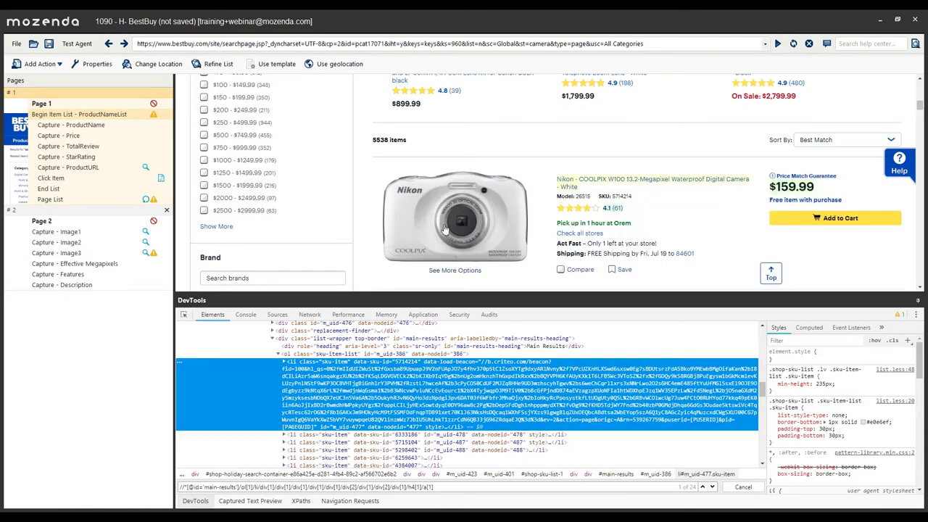
scroll(445, 229, down, 2)
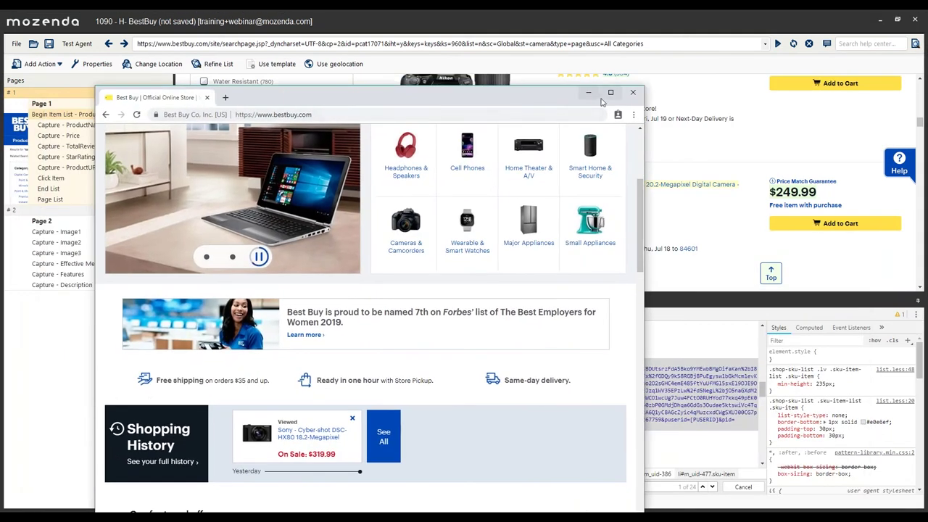
- Switch to the Best Buy website in Chrome, maximize the window and search the store for "camera"
double_click(549, 96)
scroll(362, 145, up, 4)
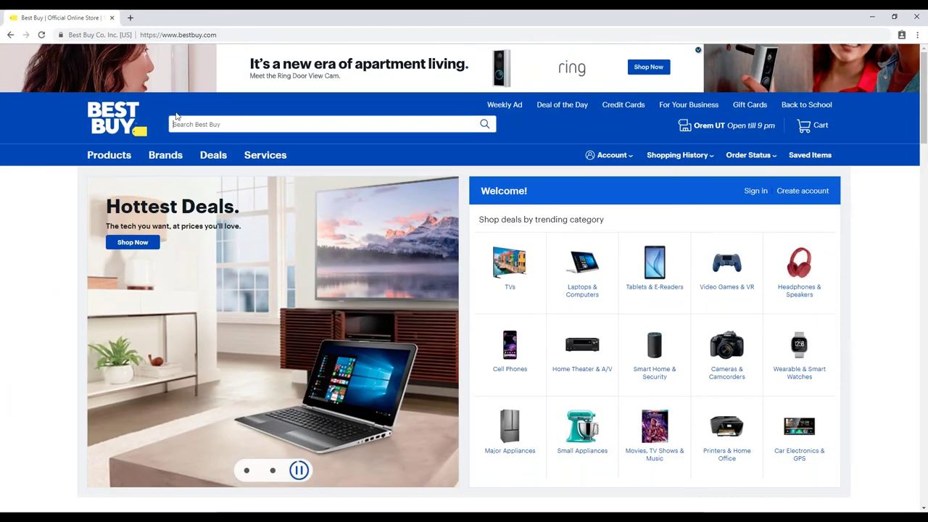
click(178, 122)
text(camera)
key(Return)
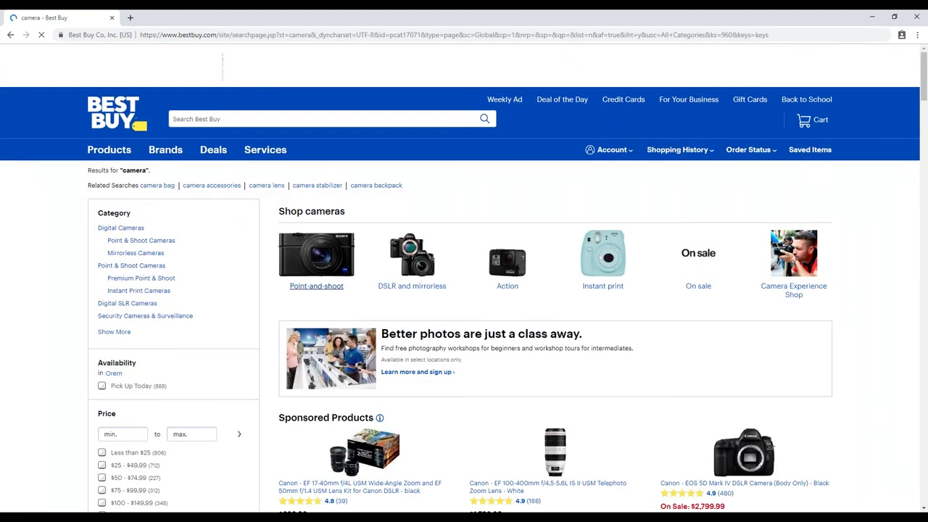
- Inspect the Canon EOS Rebel T7 product title link in Chrome DevTools
scroll(421, 290, down, 5)
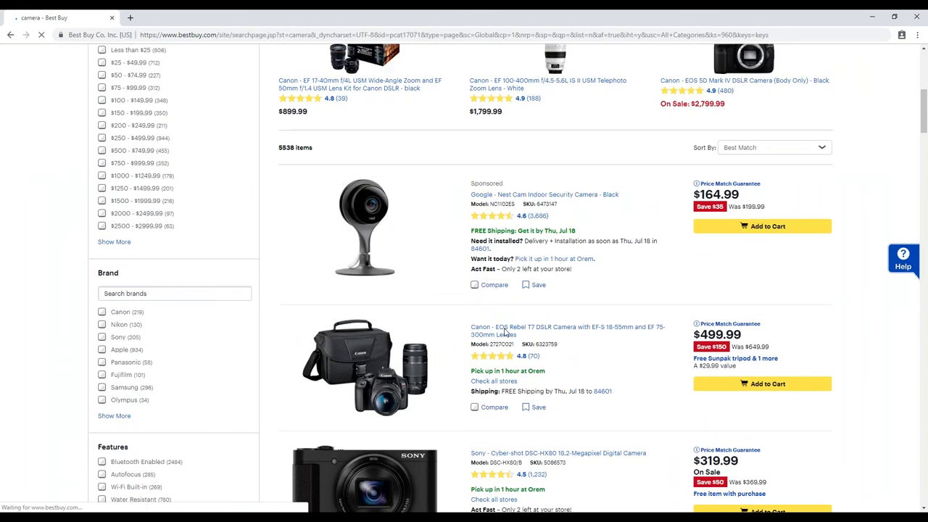
right_click(510, 330)
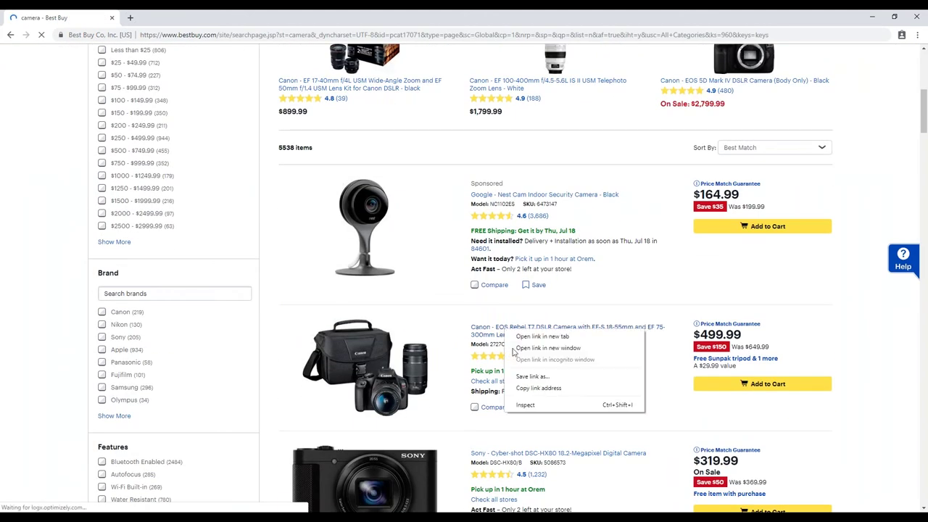
click(524, 405)
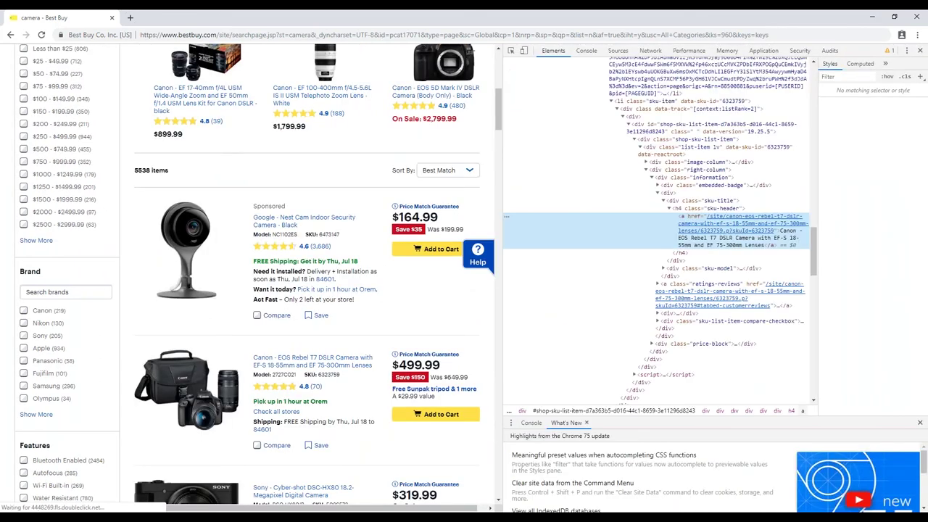
- Enlarge the DevTools text by two zoom levels and widen both the DevTools pane and its element tree area
click(587, 172)
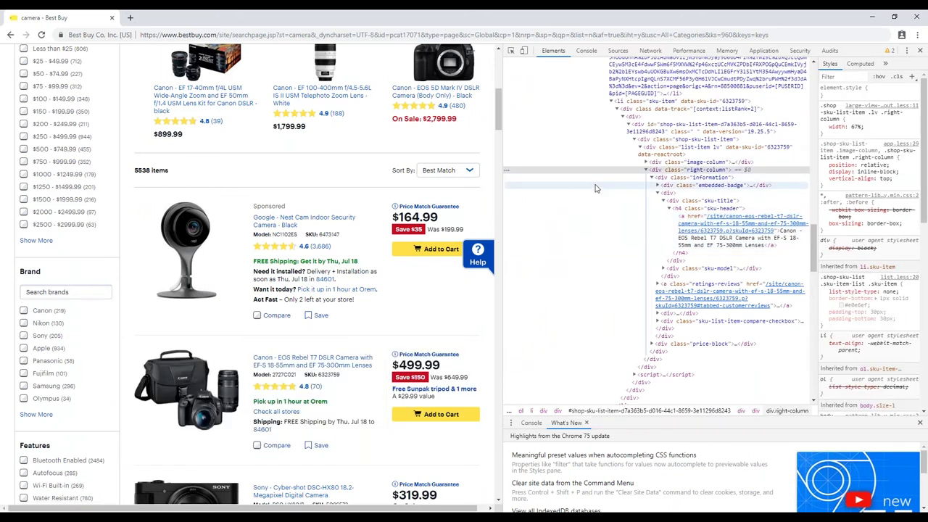
key(ctrl+plus)
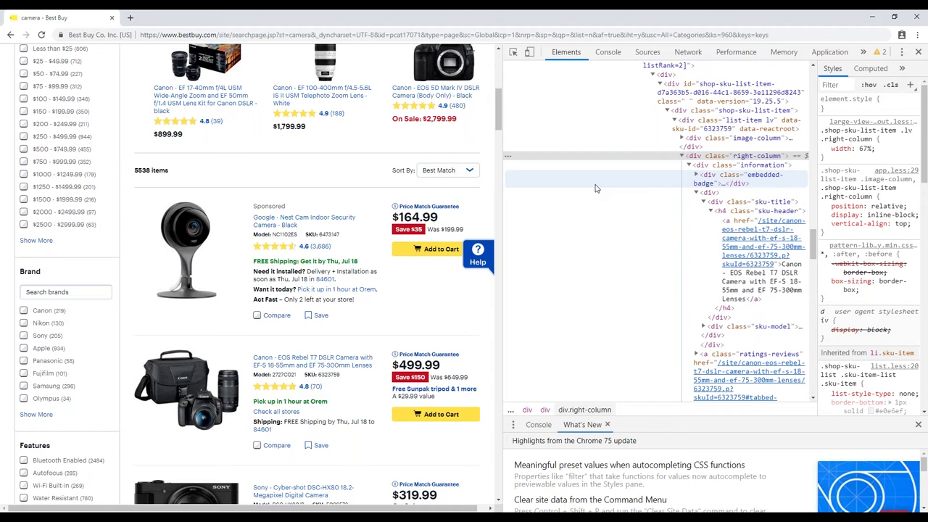
key(ctrl+plus)
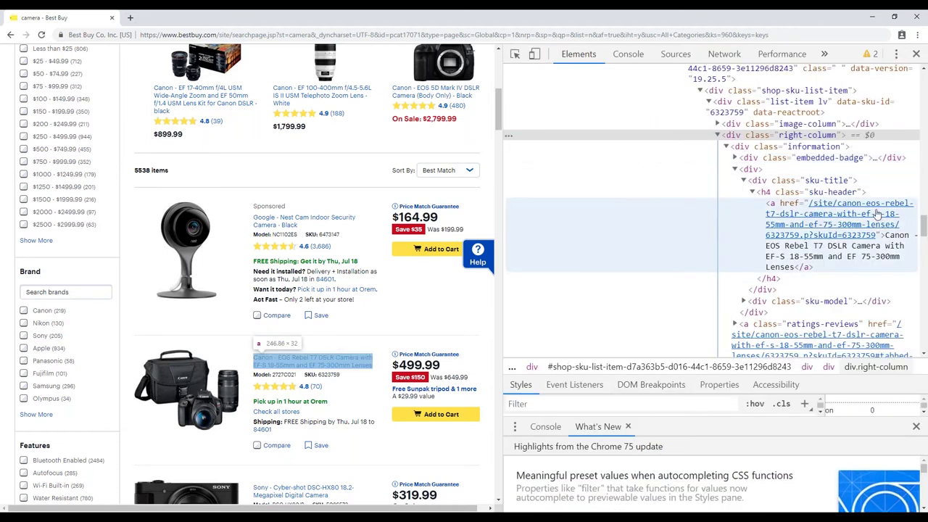
drag(504, 134, 419, 123)
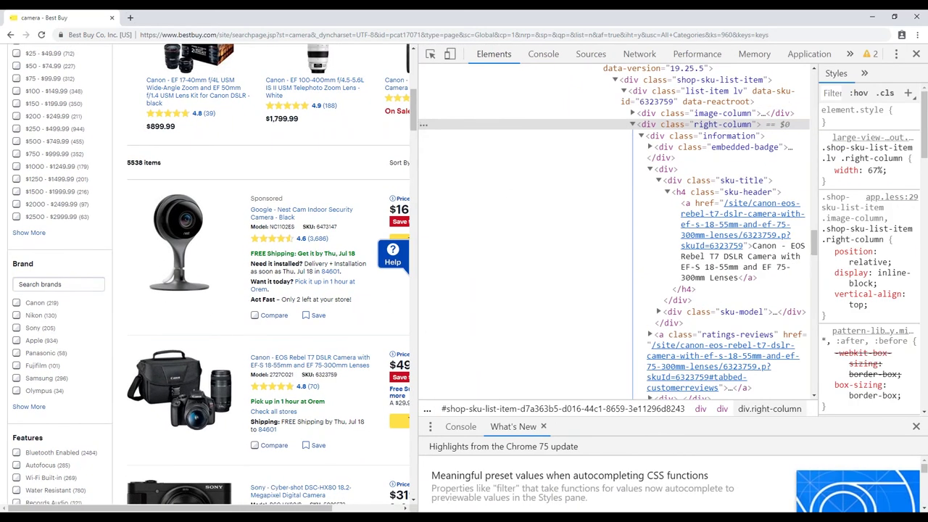
click(864, 74)
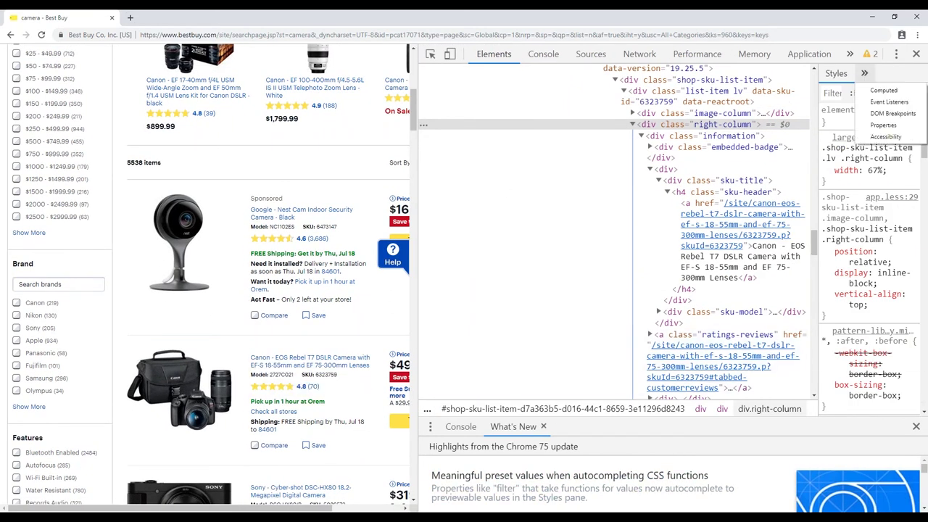
click(822, 77)
drag(820, 77, 856, 77)
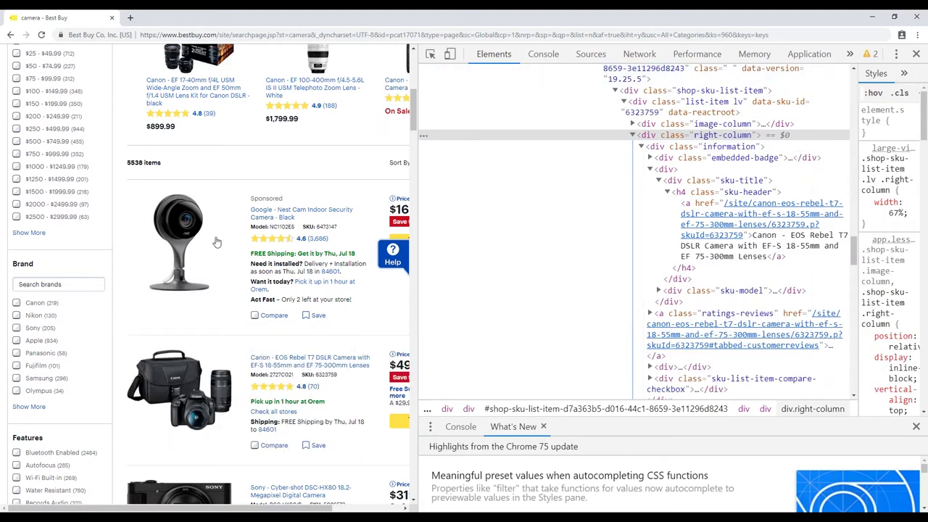
- Inspect the Canon EOS Rebel T7 product's sku-item list item container and collapse it in the element tree
scroll(149, 265, down, 2)
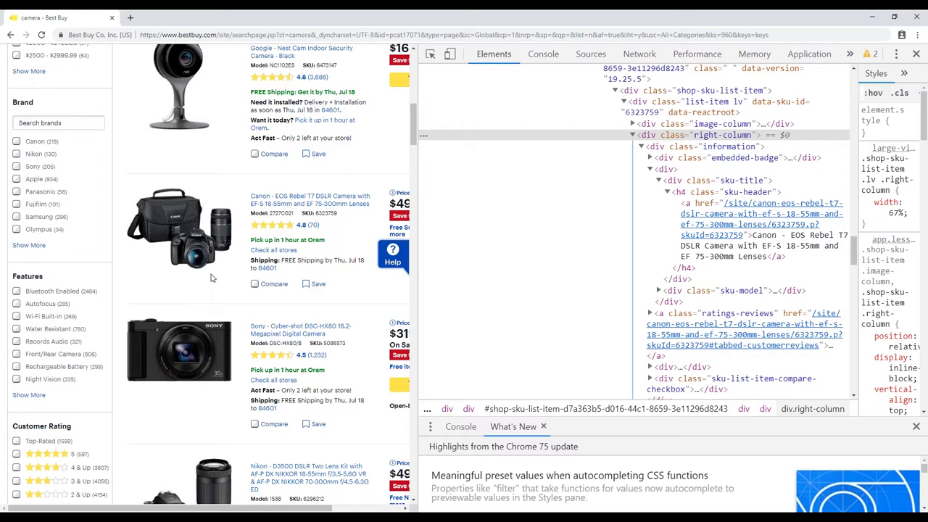
right_click(131, 186)
click(152, 281)
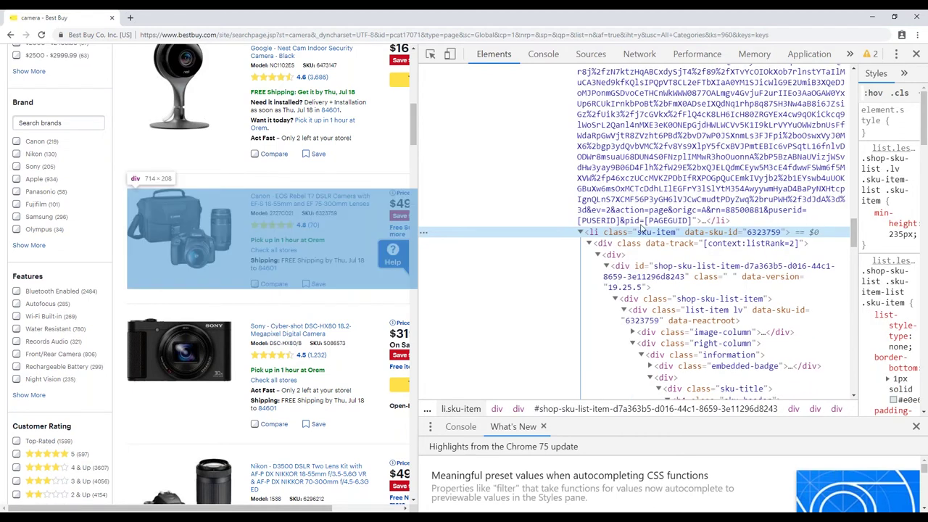
click(580, 233)
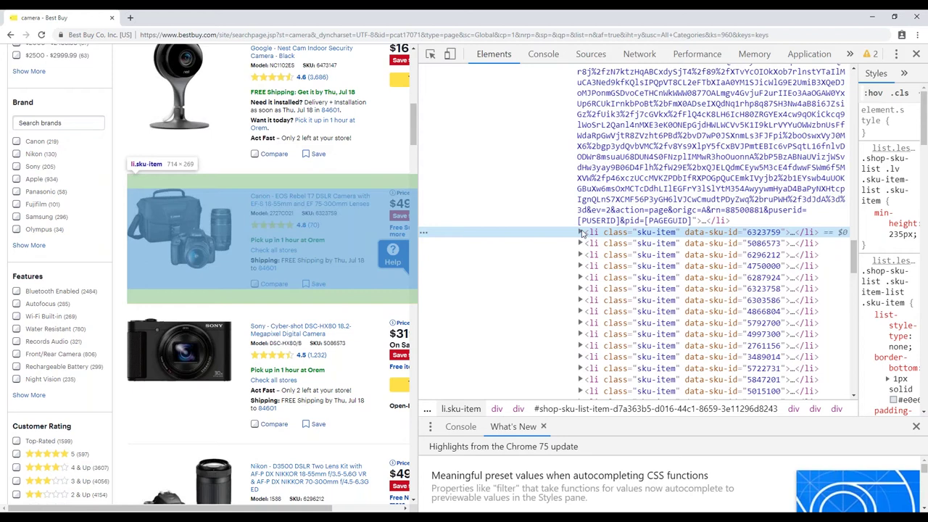
- Examine the sibling sku-item elements and their parent ol element with class sku-item-list, collapsing and re-expanding it
scroll(582, 234, up, 4)
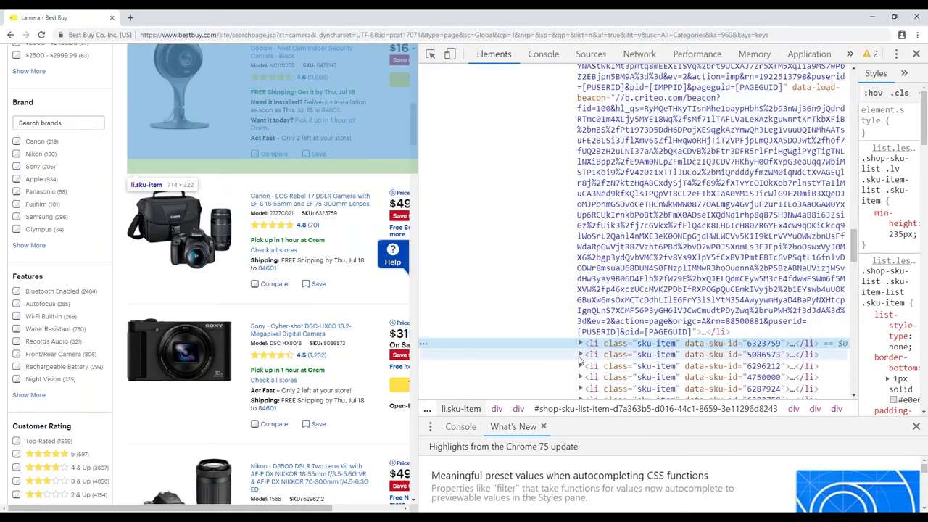
scroll(580, 366, down, 2)
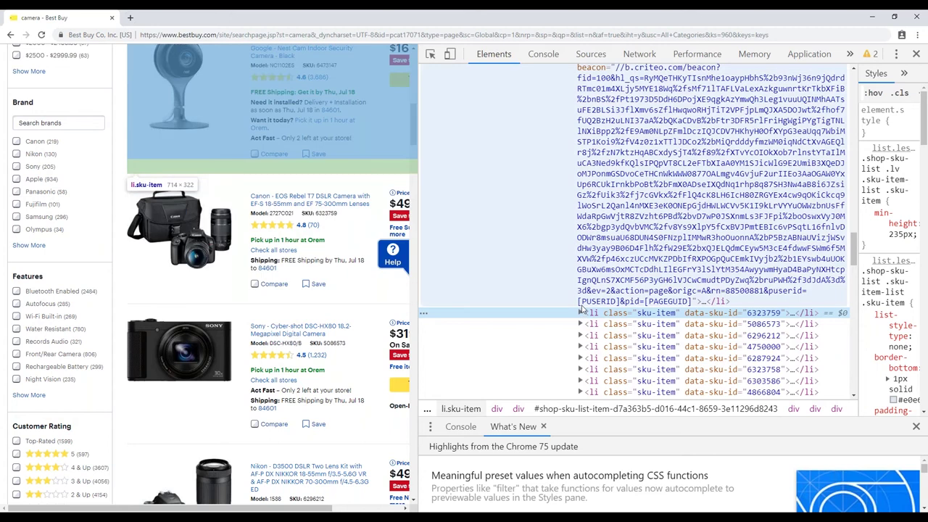
scroll(582, 308, up, 3)
scroll(582, 306, up, 3)
scroll(582, 308, up, 3)
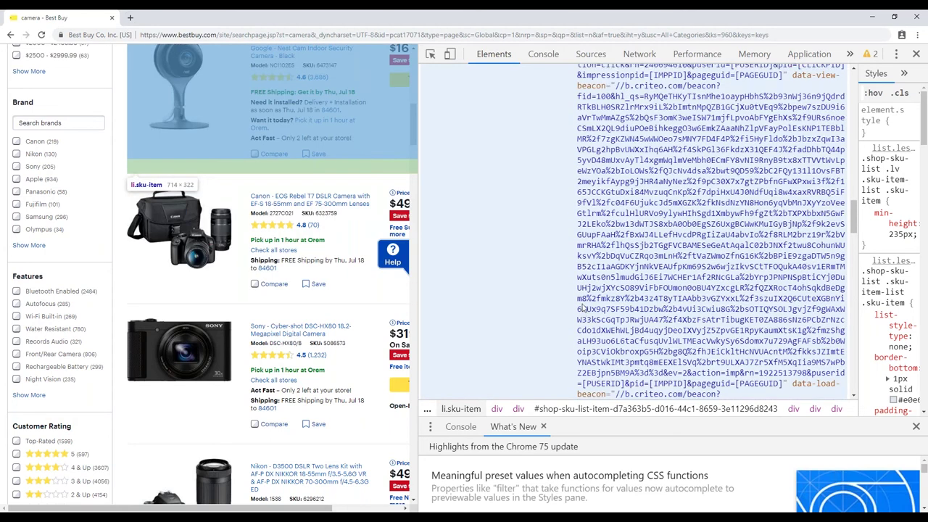
scroll(582, 308, up, 3)
scroll(582, 306, up, 12)
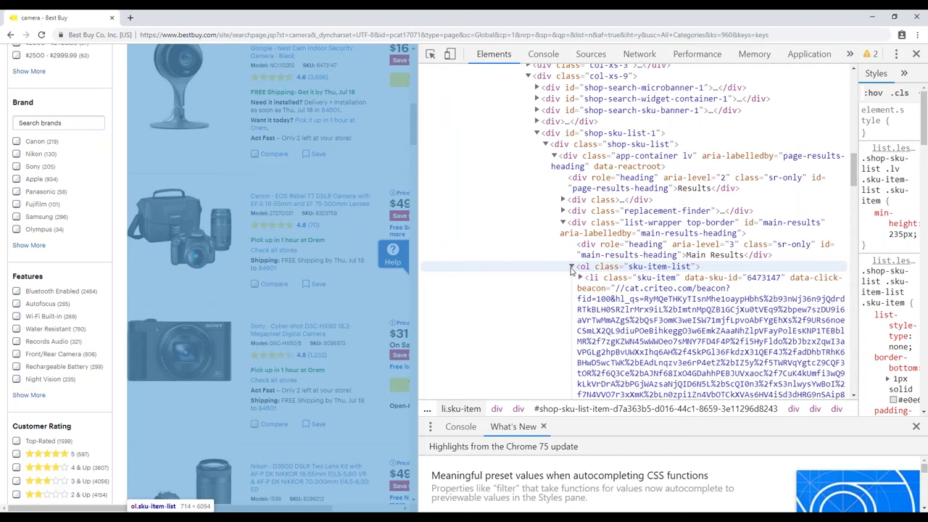
click(572, 267)
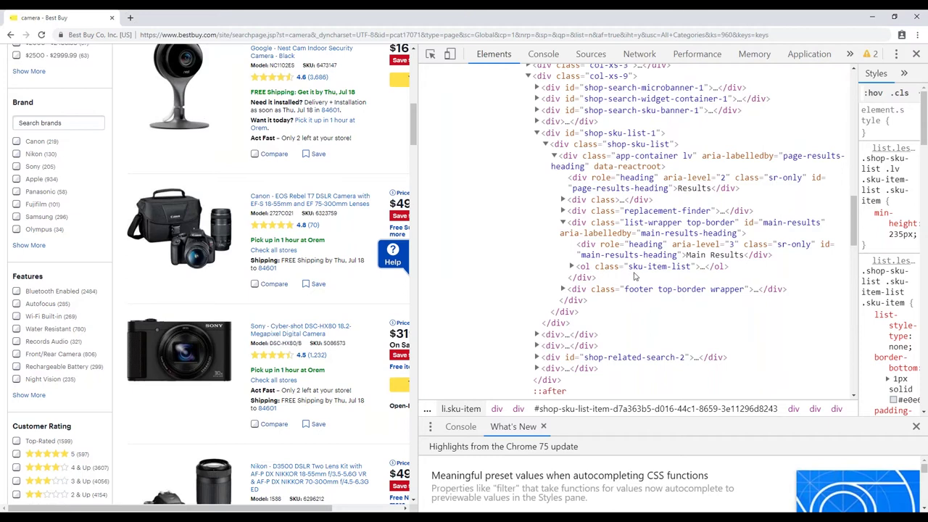
click(572, 269)
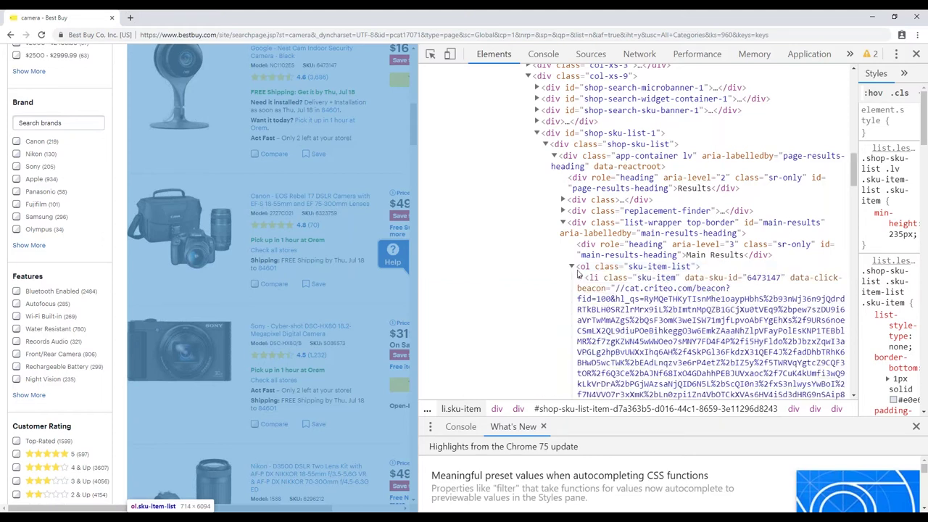
- Highlight the class attribute of the ol element that contains the product items
click(605, 269)
double_click(606, 268)
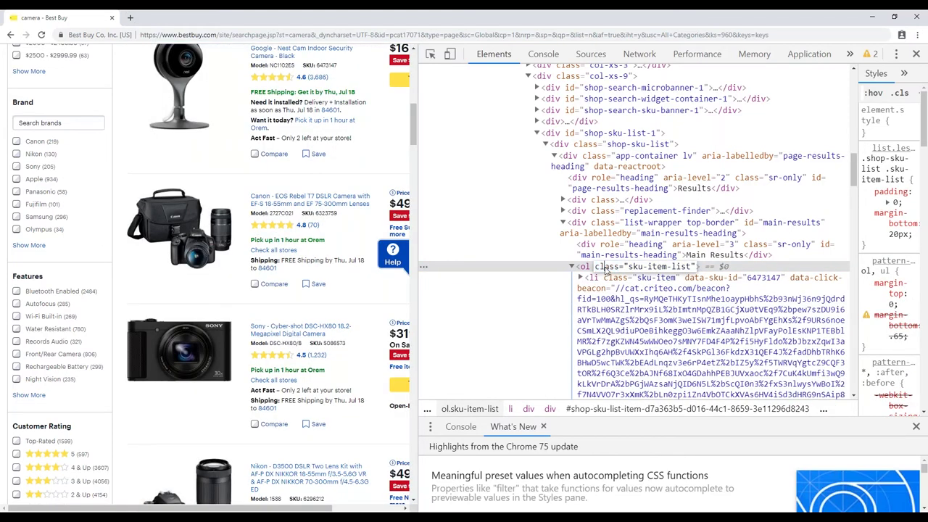
click(606, 268)
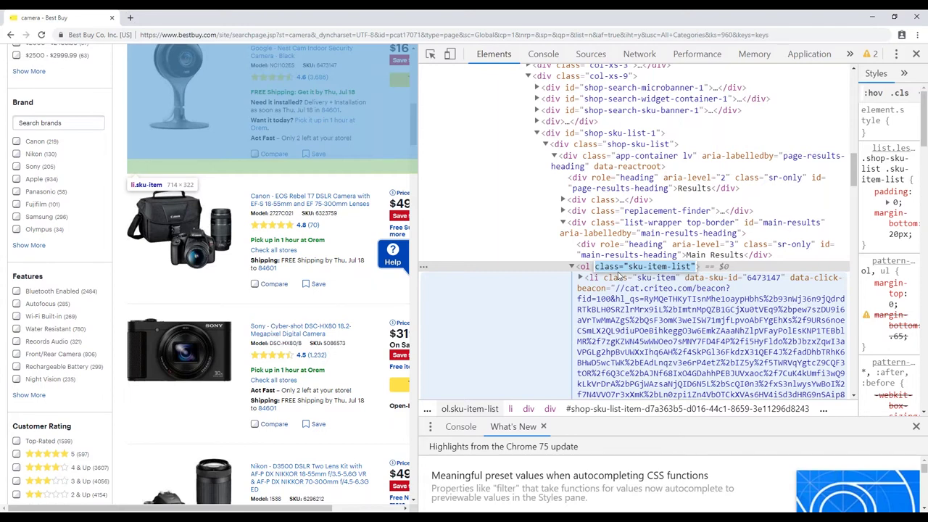
- Search the page elements with the XPath //ol and step through its matches
key(ctrl+f)
key(BackSpace)
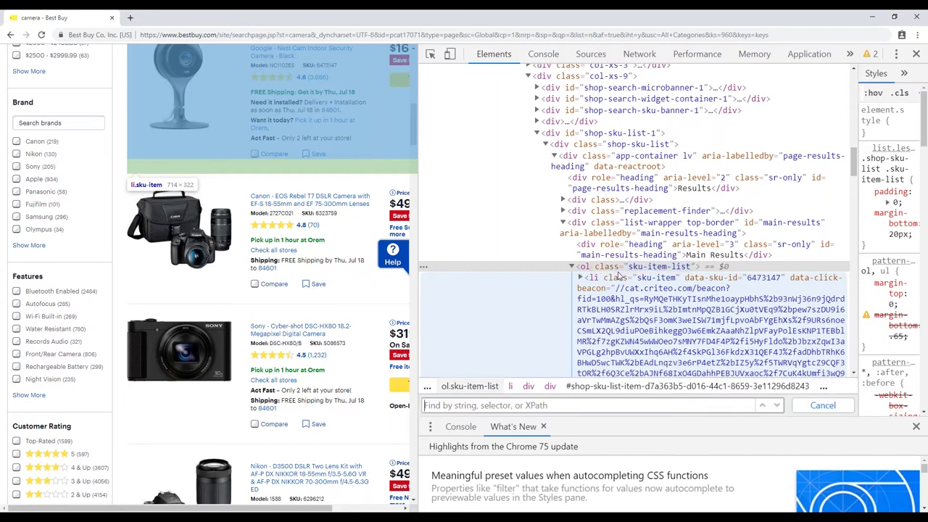
text(//)
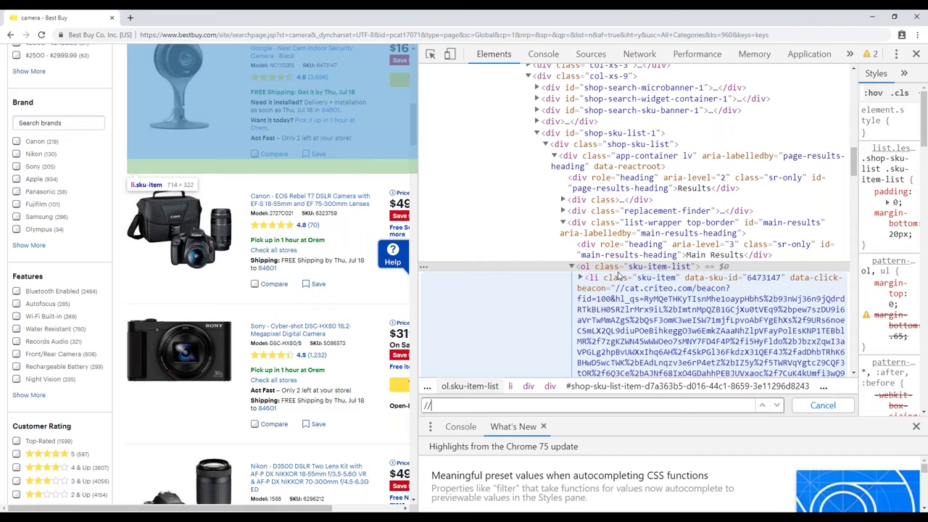
text(l)
key(Return)
key(Return)
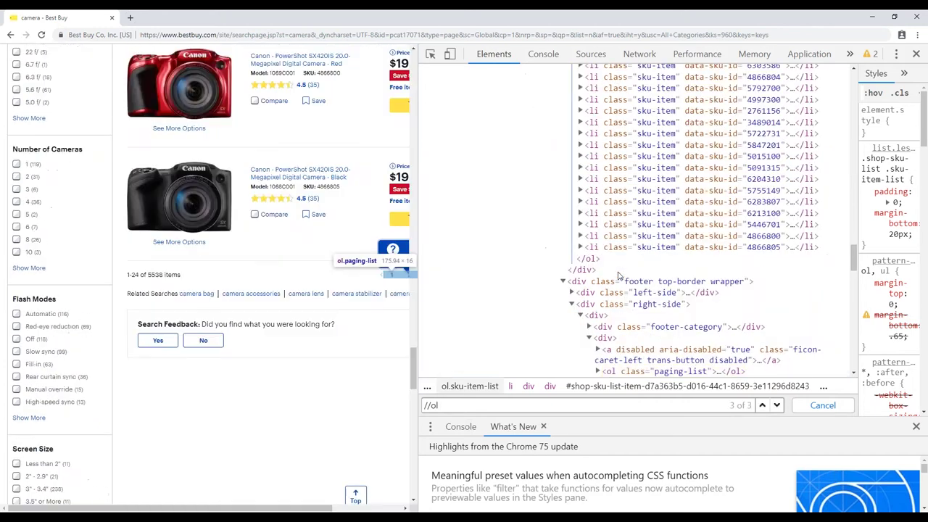
key(shift+Return)
key(Return)
key(shift+Return)
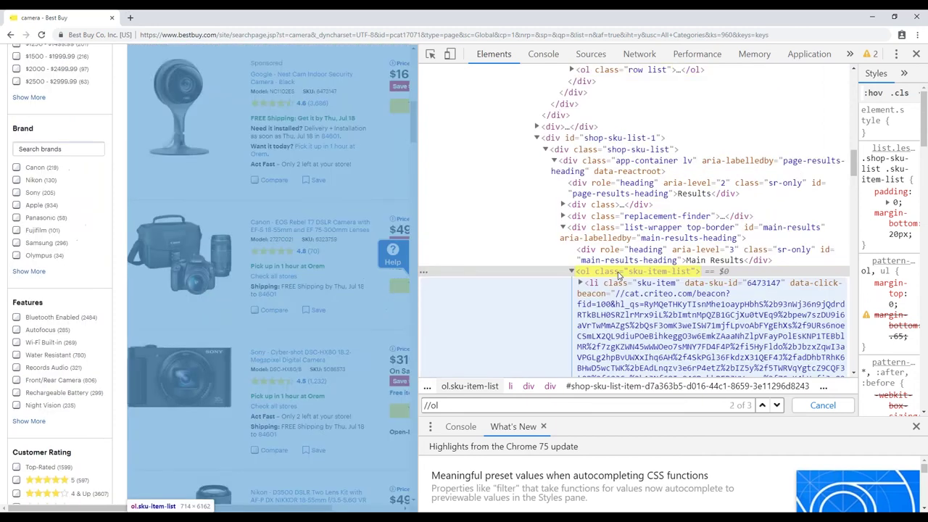
key(Return)
key(Return)
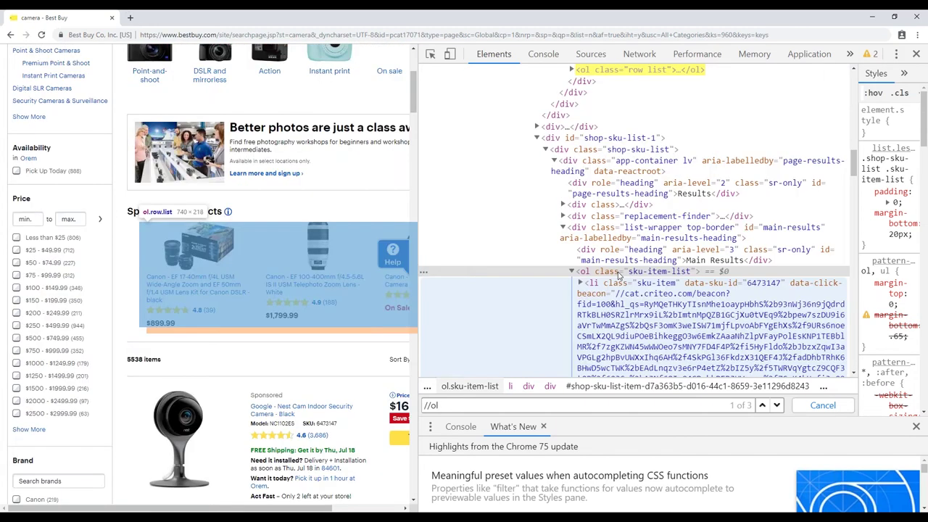
text([)
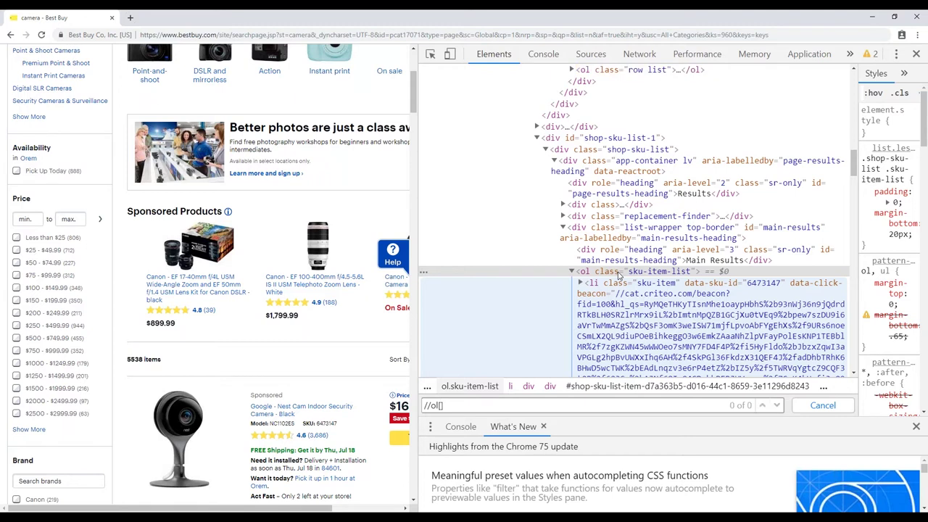
text(@)
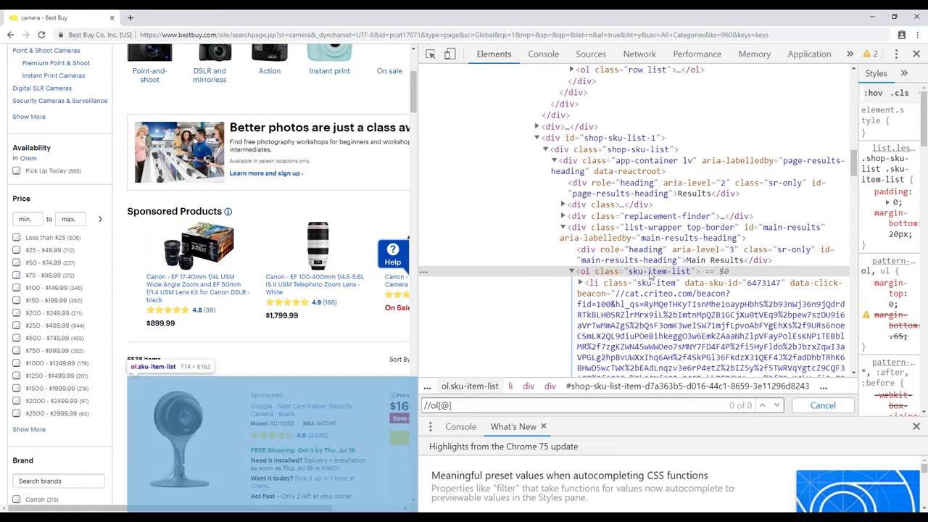
text(class="sku-item-list"])
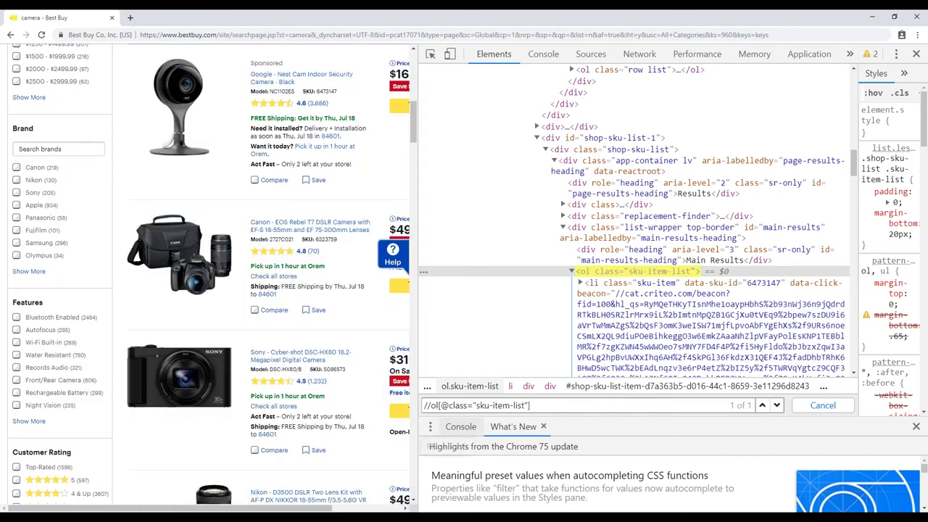
drag(538, 405, 418, 404)
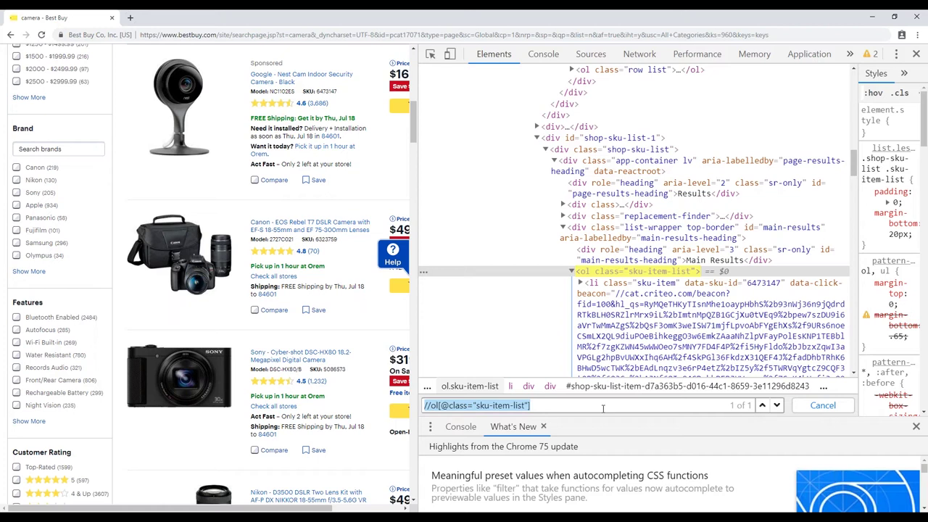
- Extend the search XPath with /li to match the list's direct product items
click(545, 405)
key(Return)
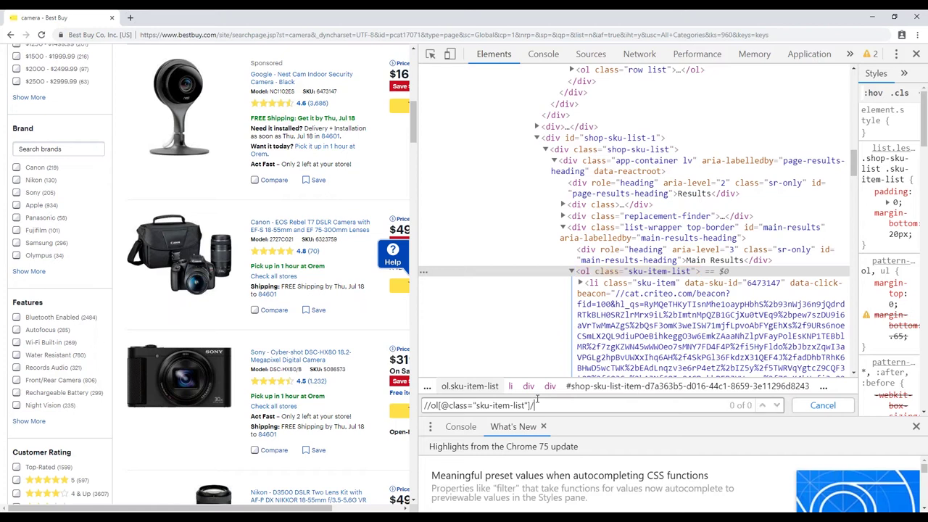
text(i)
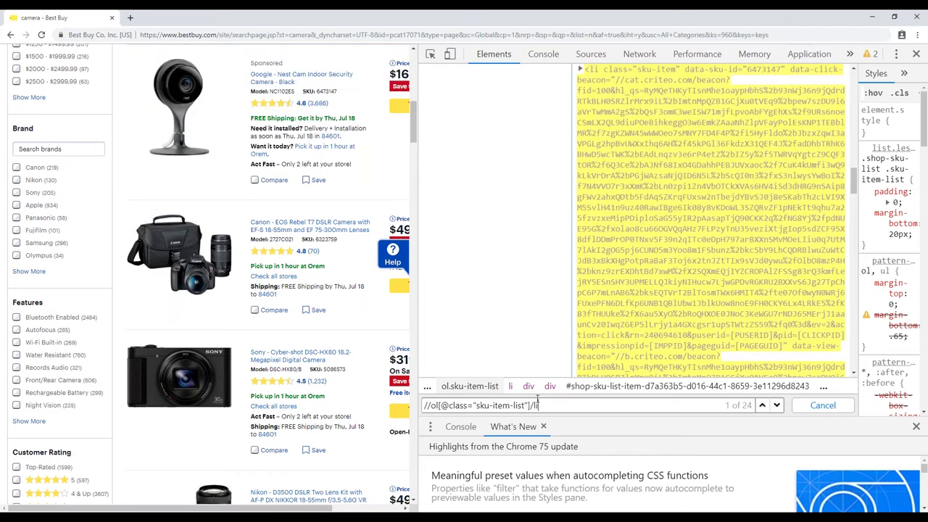
- Try the explicit child axis /child::li at the end of the search XPath, and restore the short /li form
key(BackSpace)
key(BackSpace)
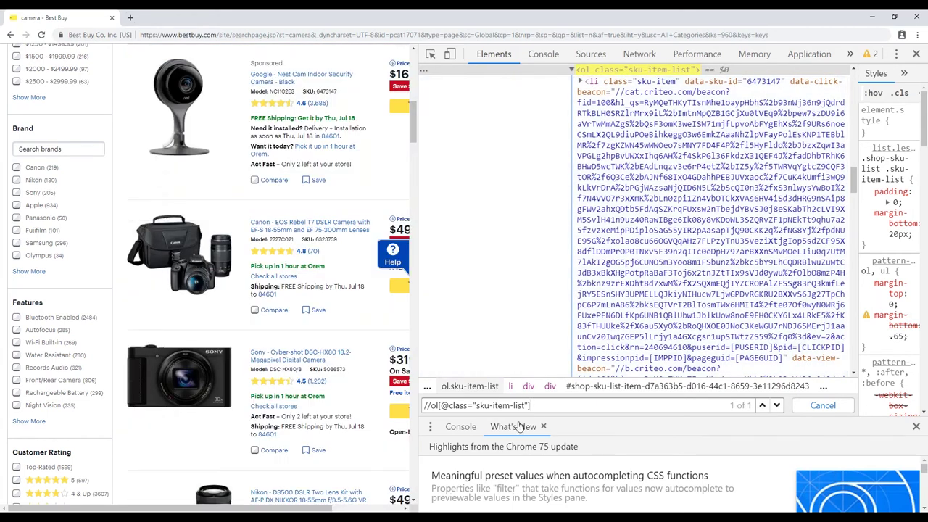
text(/child::li)
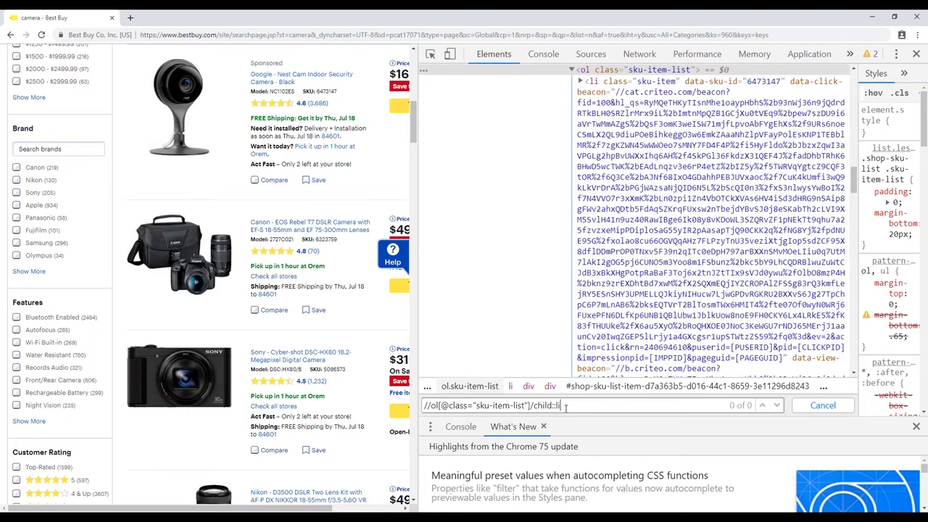
key(BackSpace)
key(BackSpace)
key(BackSpace)
key(BackSpace)
key(BackSpace)
key(BackSpace)
key(BackSpace)
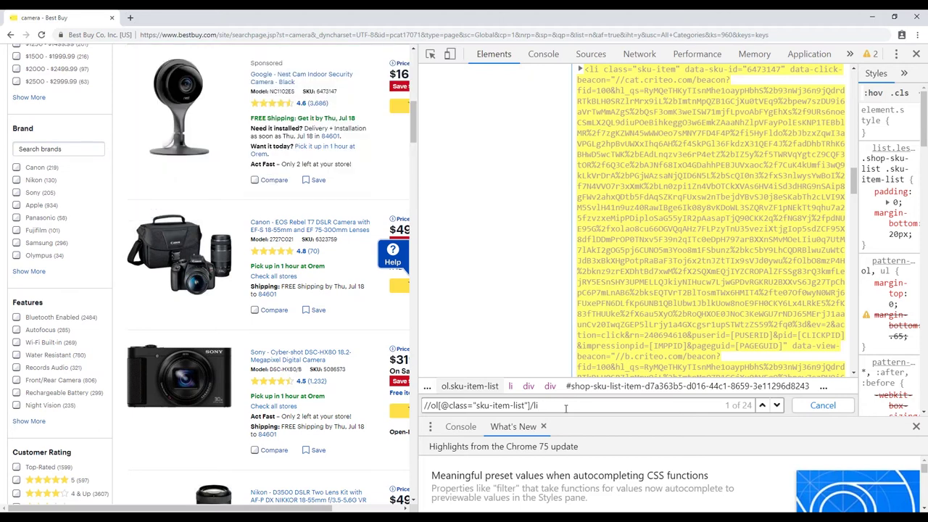
key(Return)
key(Return)
key(Return)
key(Return)
key(Return)
key(Return)
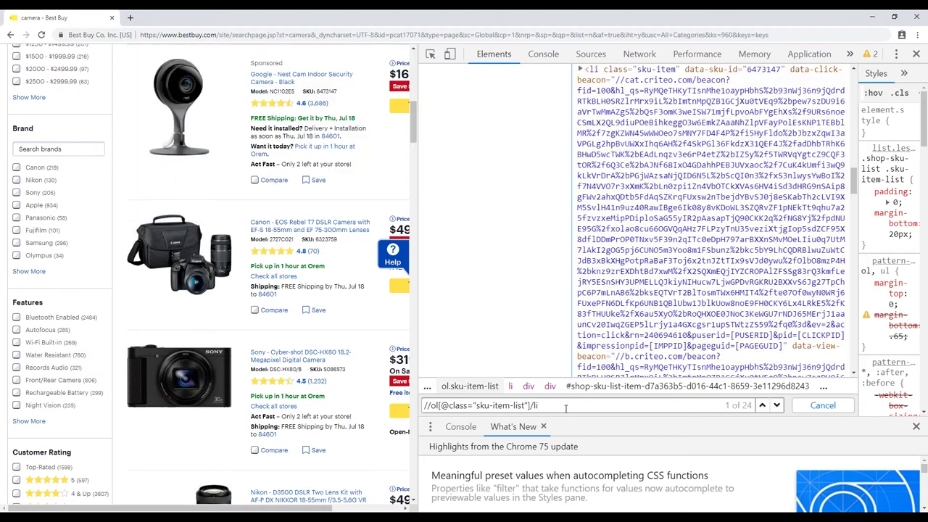
key(Return)
key(Return)
key(Return)
key(Return)
key(Return)
key(Return)
key(Return)
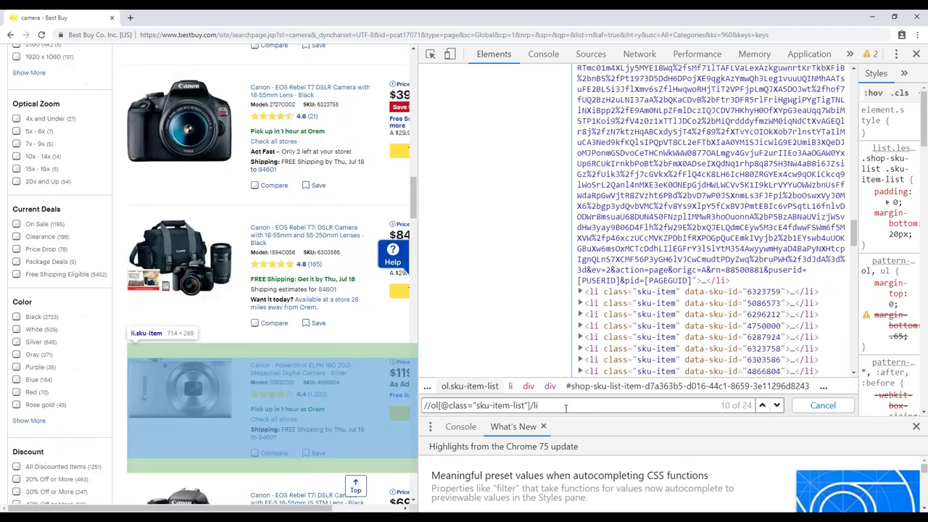
key(Return)
key(Return)
key(Return)
key(Return)
key(Return)
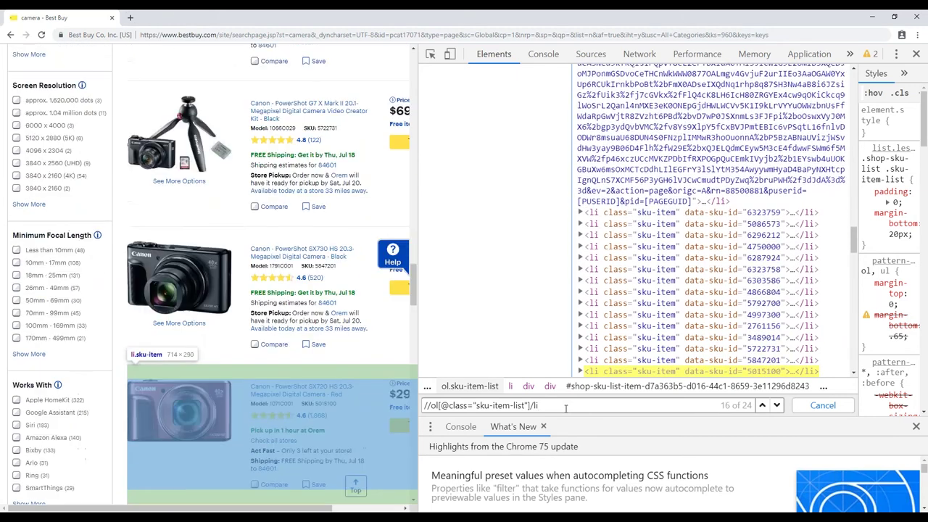
key(Return)
key(Return)
key(Return)
key(Return)
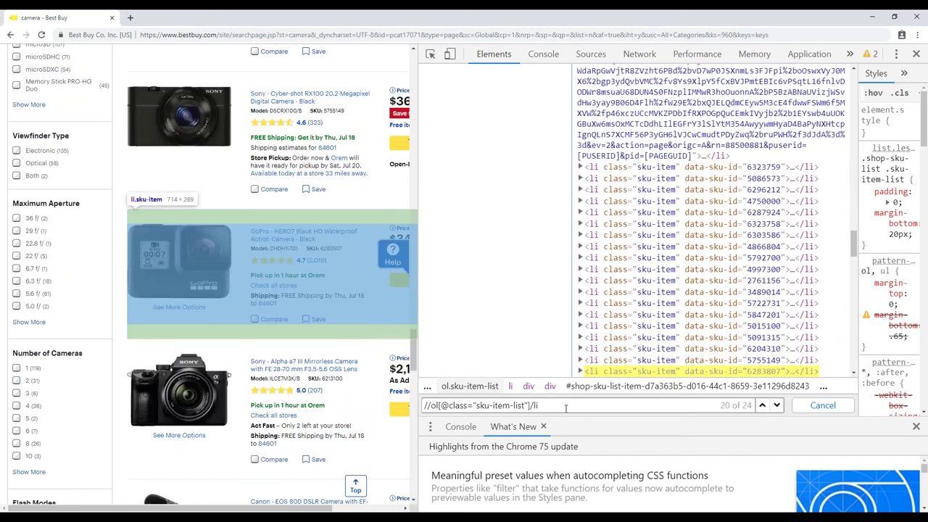
key(Return)
key(Return)
key(Return)
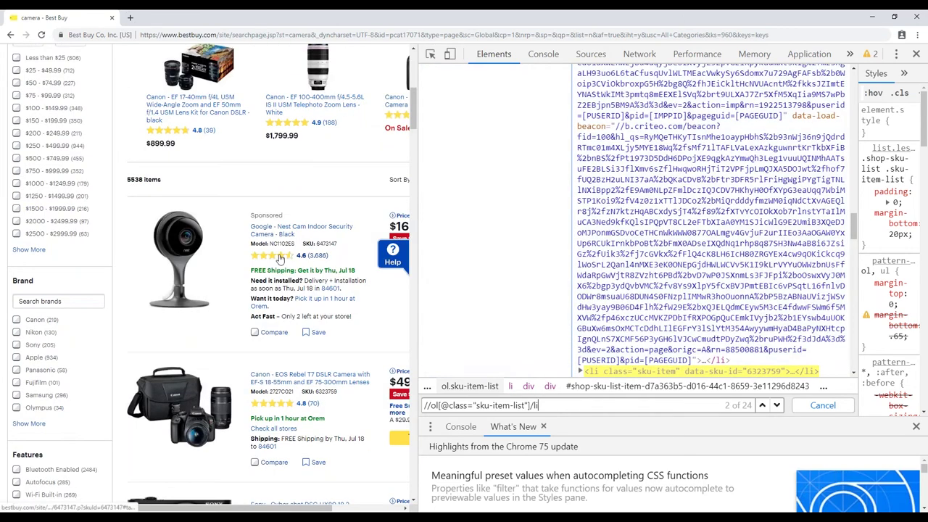
scroll(560, 207, down, 4)
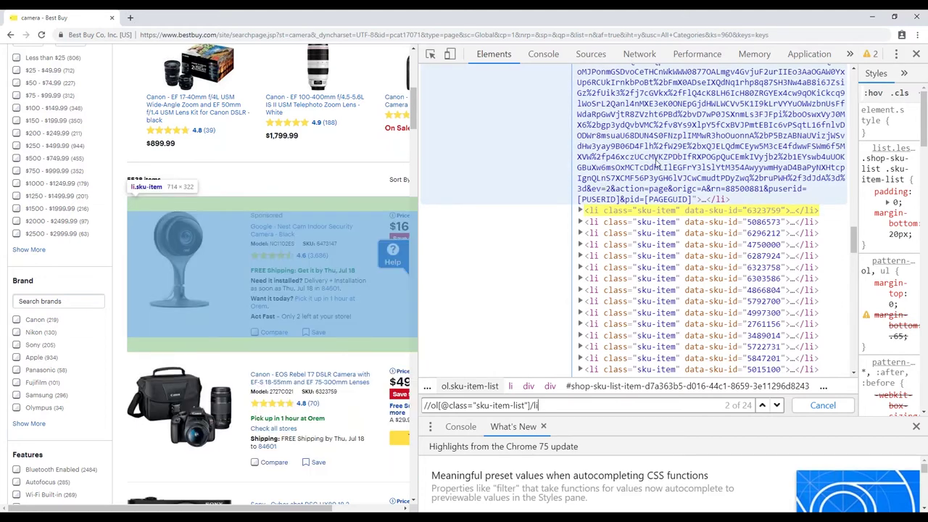
scroll(646, 186, up, 2)
scroll(646, 186, up, 5)
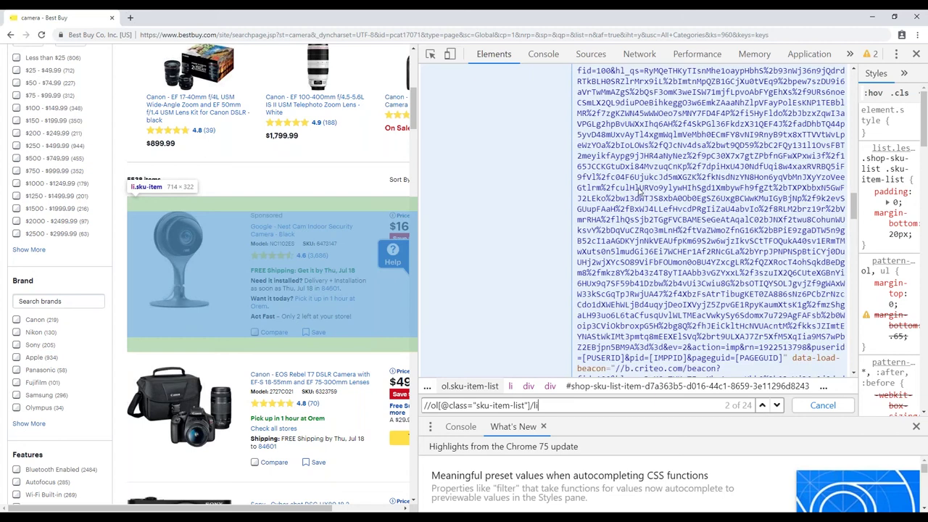
scroll(638, 190, up, 5)
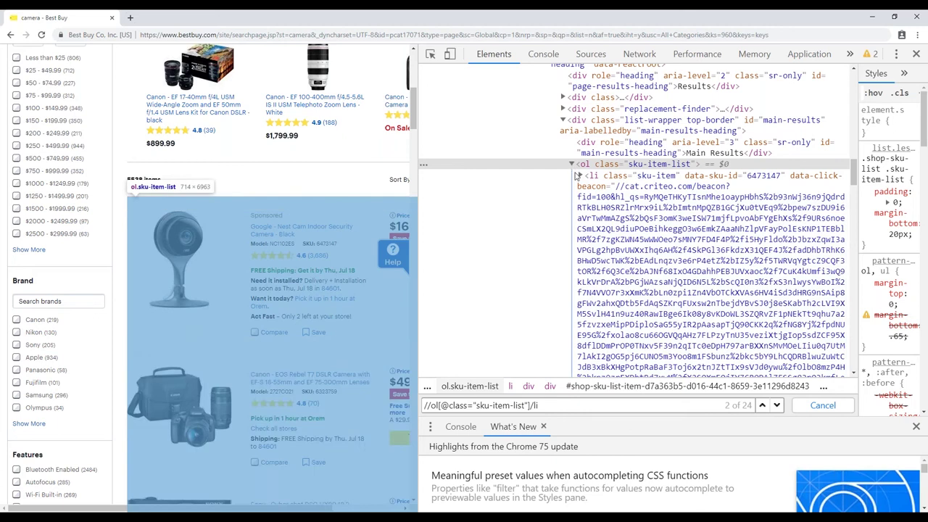
scroll(591, 301, down, 5)
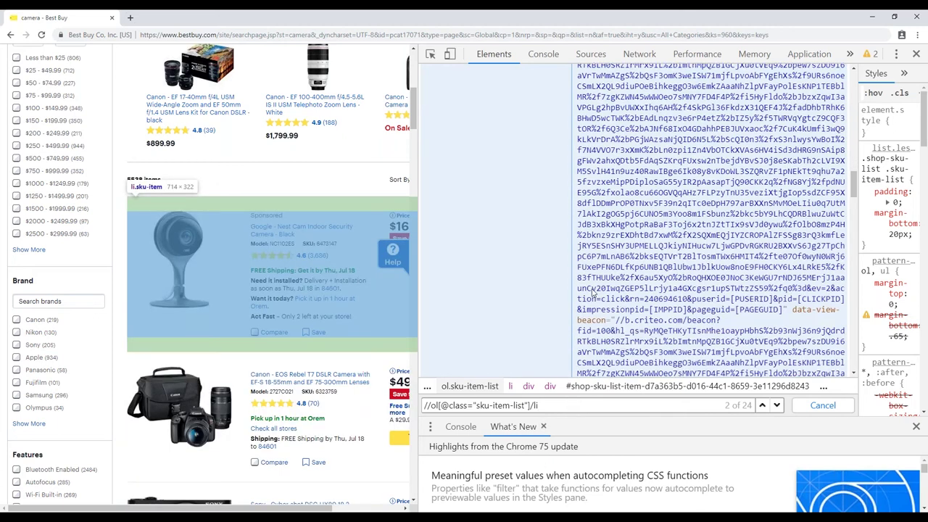
scroll(590, 302, down, 5)
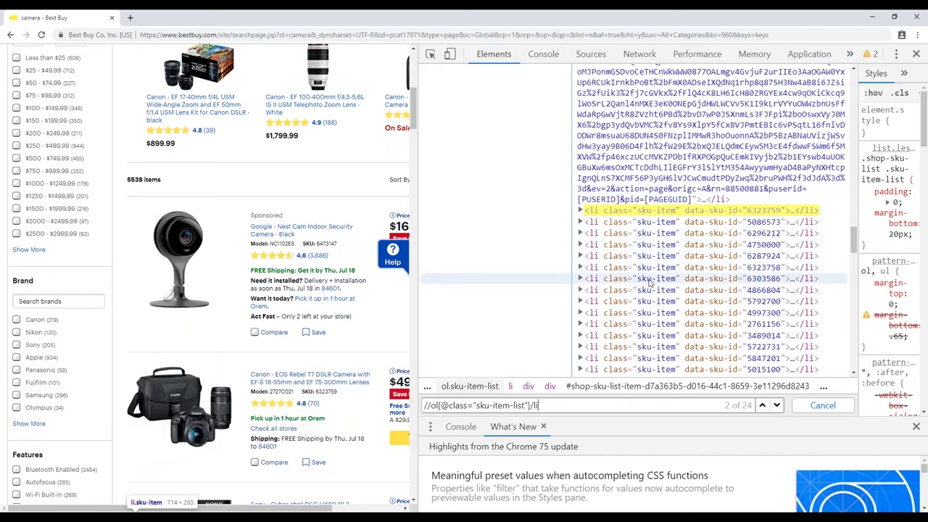
text([])
text(@class)
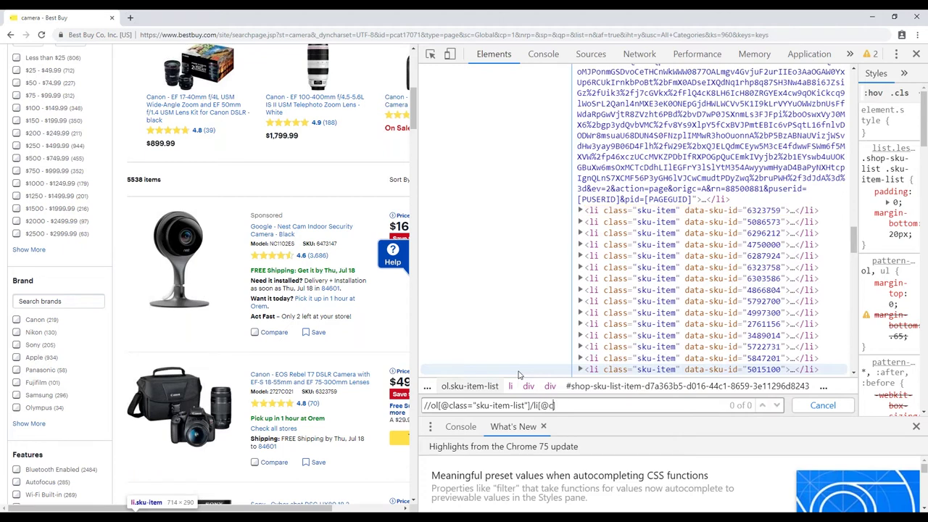
text(=")
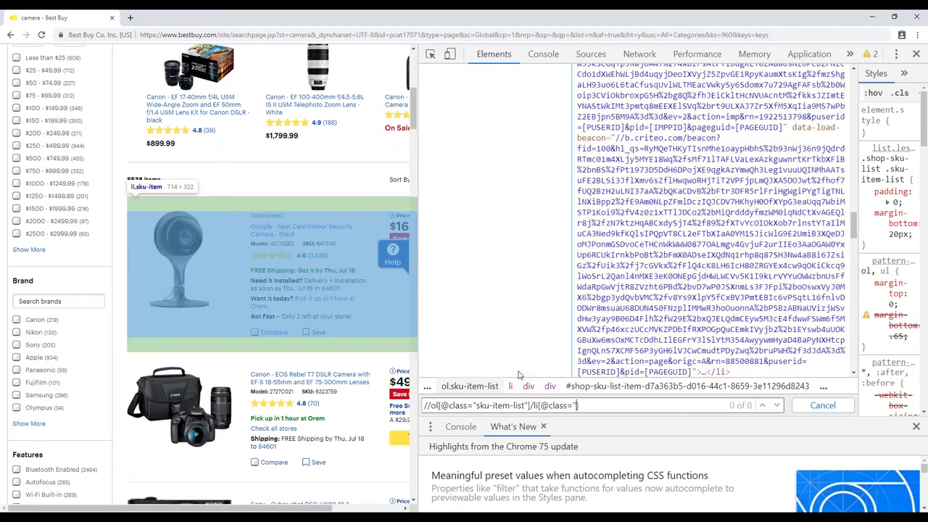
text(sku-it)
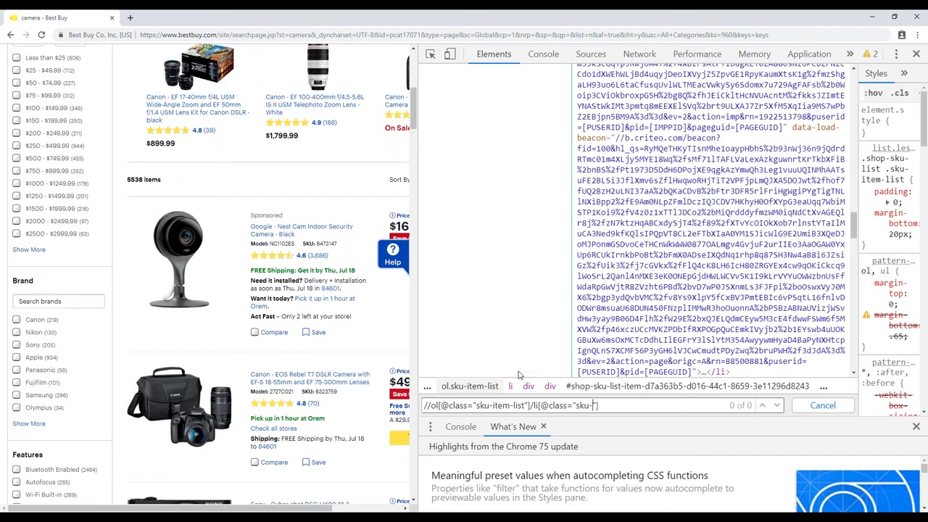
text(em")
- Compare the attributes of the sponsored first li element with those of the other product items, and select the sponsored element
scroll(694, 293, up, 5)
scroll(693, 293, up, 5)
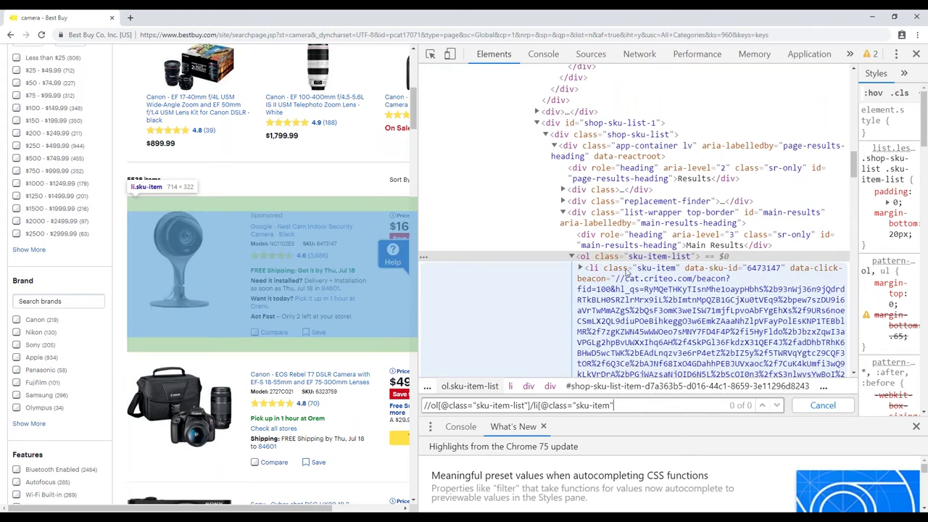
scroll(616, 285, down, 5)
scroll(615, 286, down, 5)
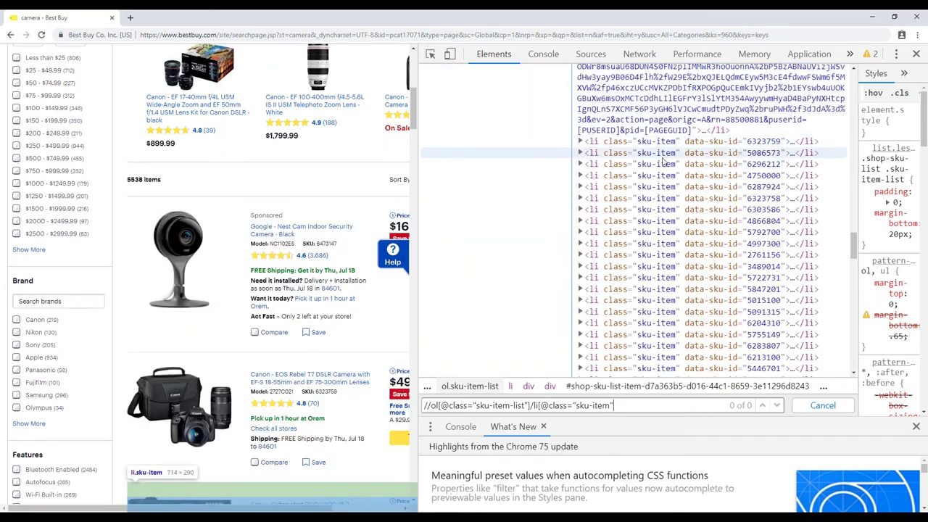
scroll(672, 210, up, 10)
scroll(673, 210, down, 4)
click(709, 110)
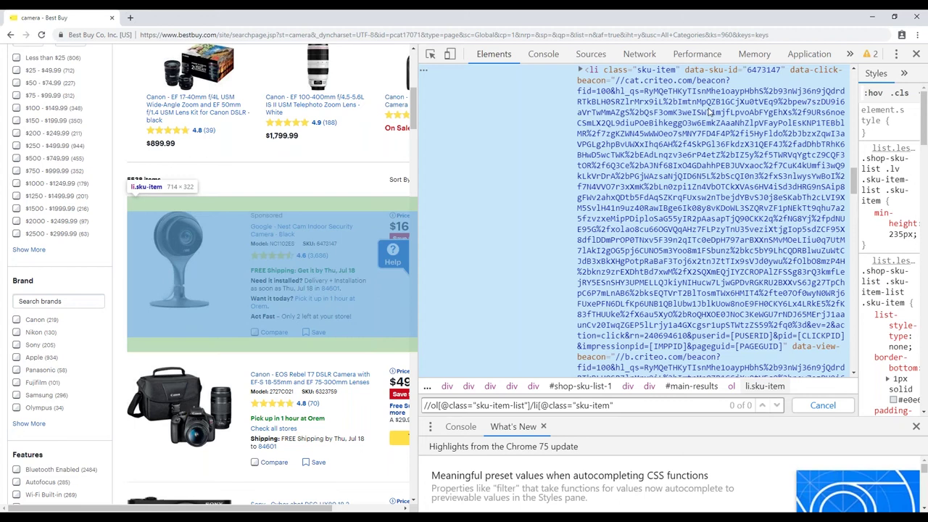
scroll(709, 111, up, 4)
click(633, 404)
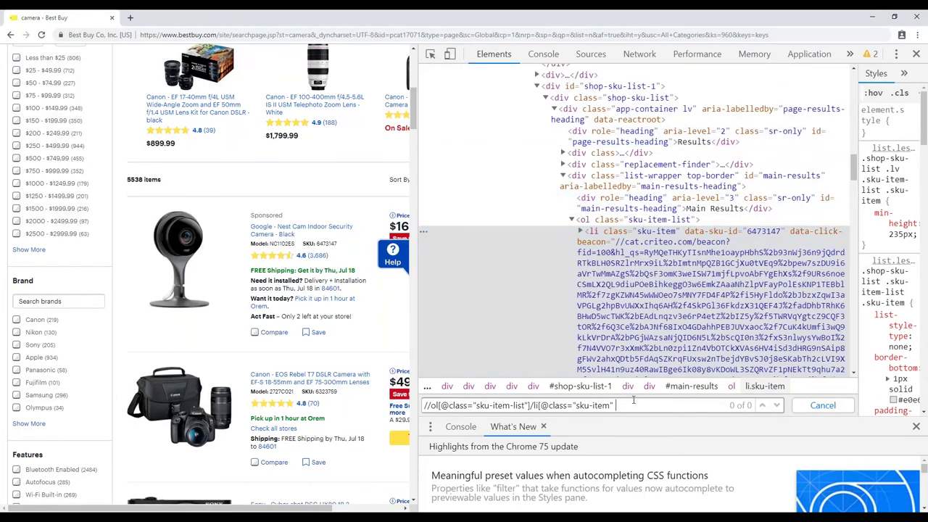
text(and not(contains))
key(BackSpace)
text(()@data)
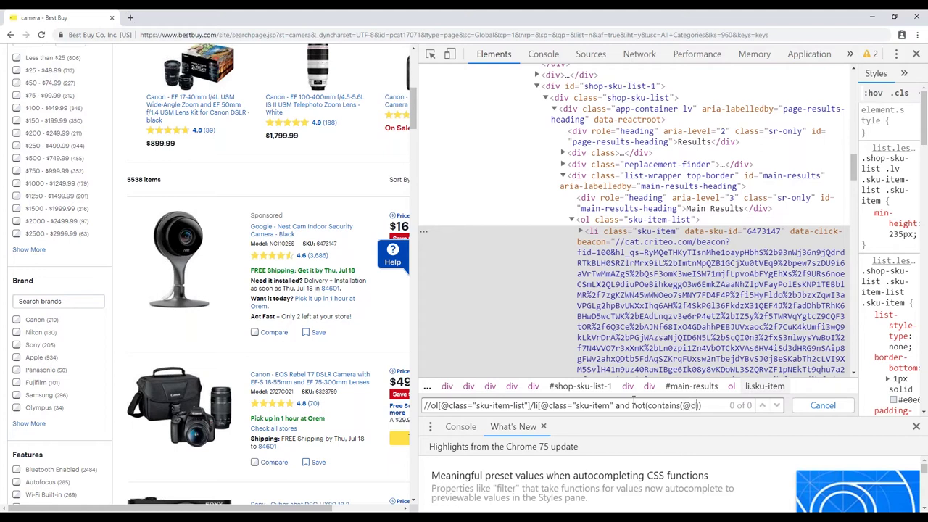
text(-click)
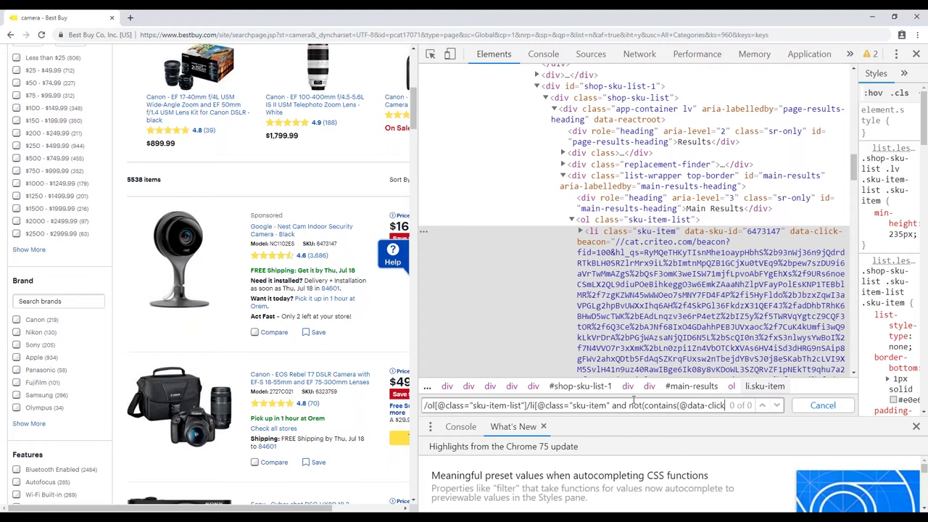
text(-beacon)
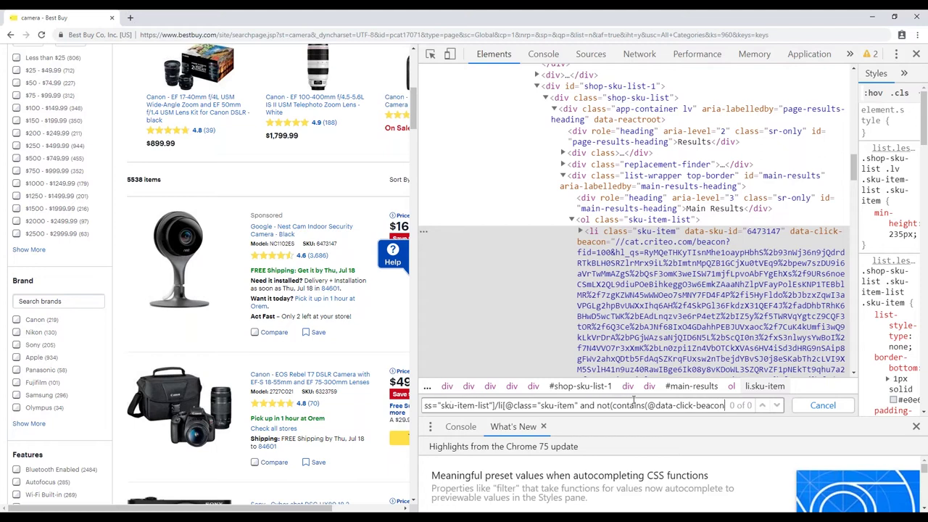
text(,"")
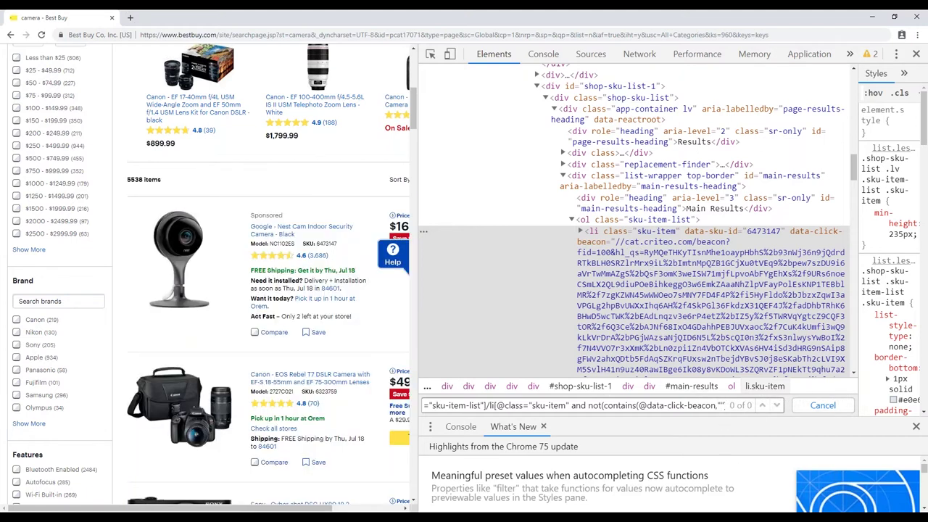
text(cat")))
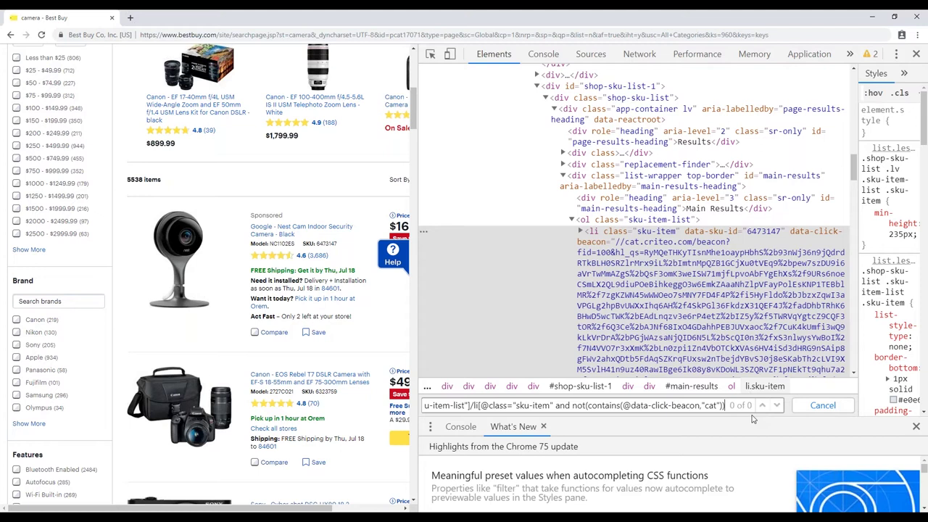
text(])
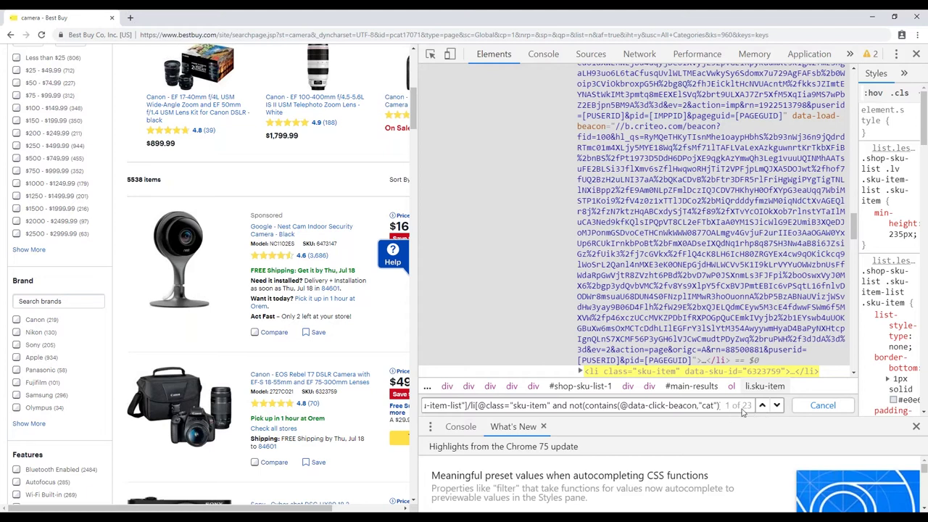
text())
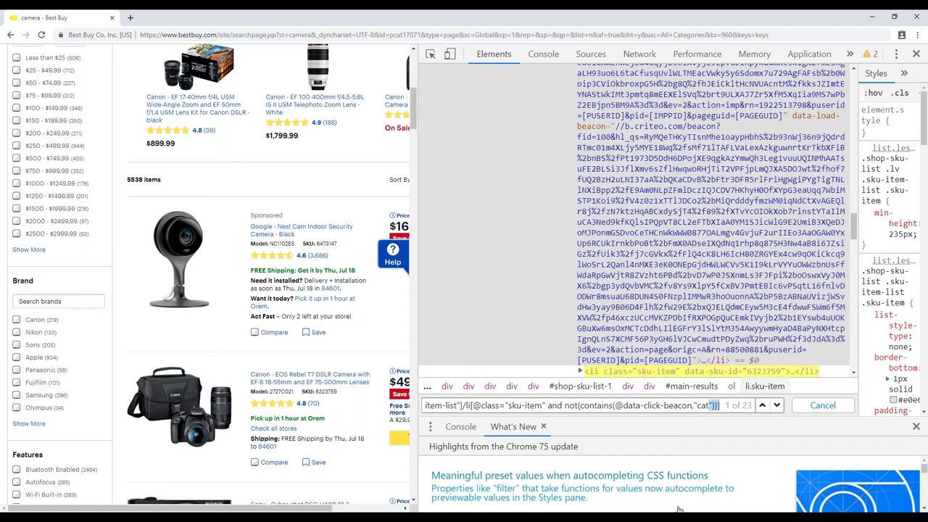
triple_click(648, 406)
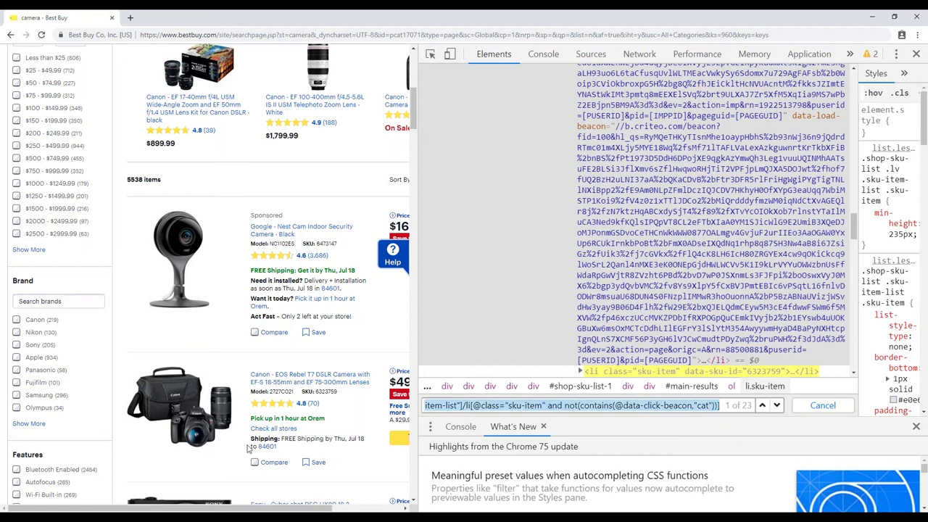
key(alt+Tab)
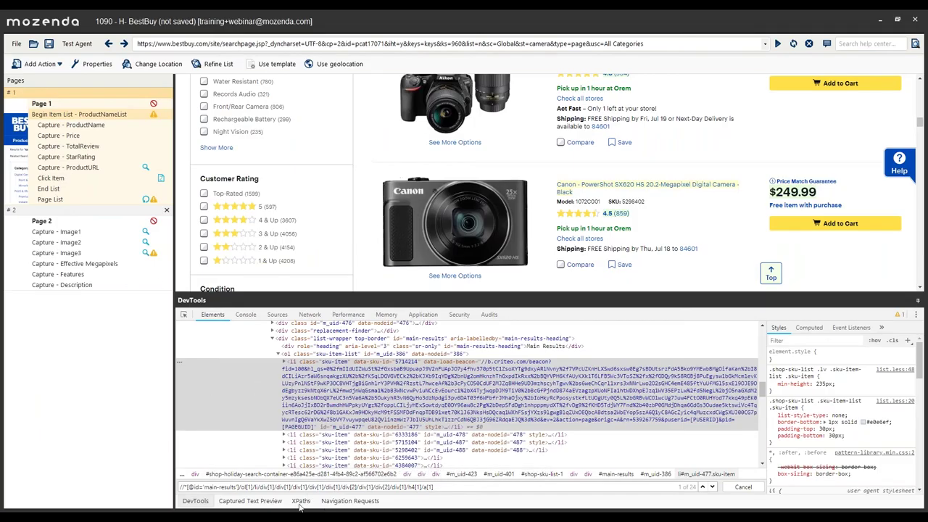
click(300, 501)
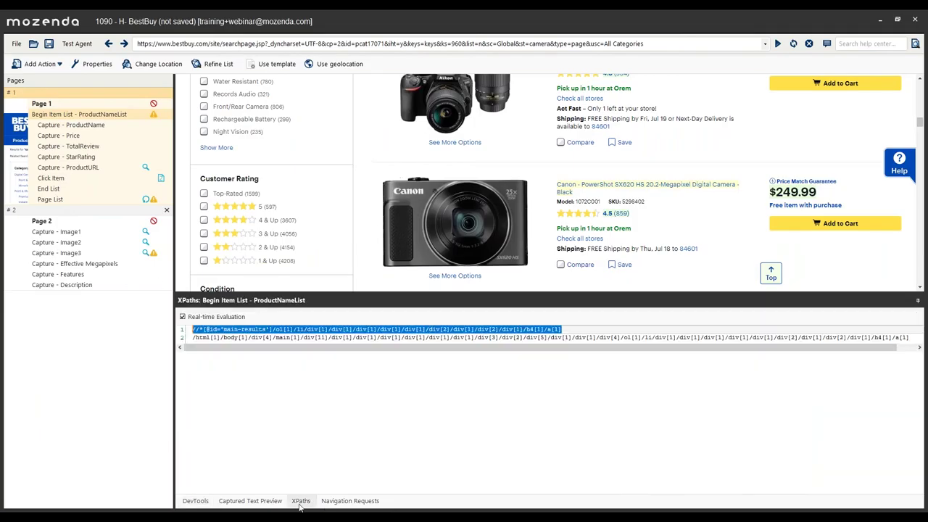
click(637, 338)
key(ctrl+a)
key(Delete)
text(//ol[@class="sku-item-list"]/li[@class="sku-item" and not(contains(@data-click-beacon,"cat"))])
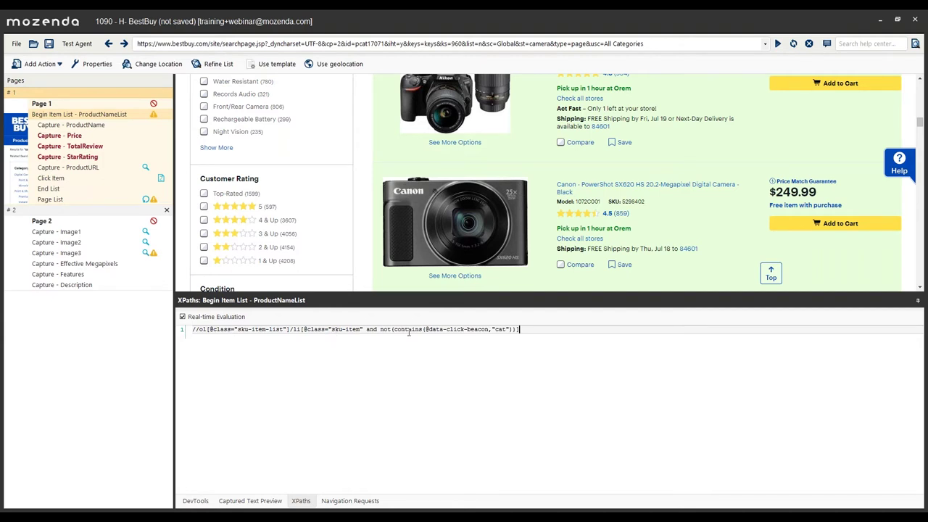
- Inspect the ProductName capture's relative XPath, and review the text it captures for the list items
click(57, 125)
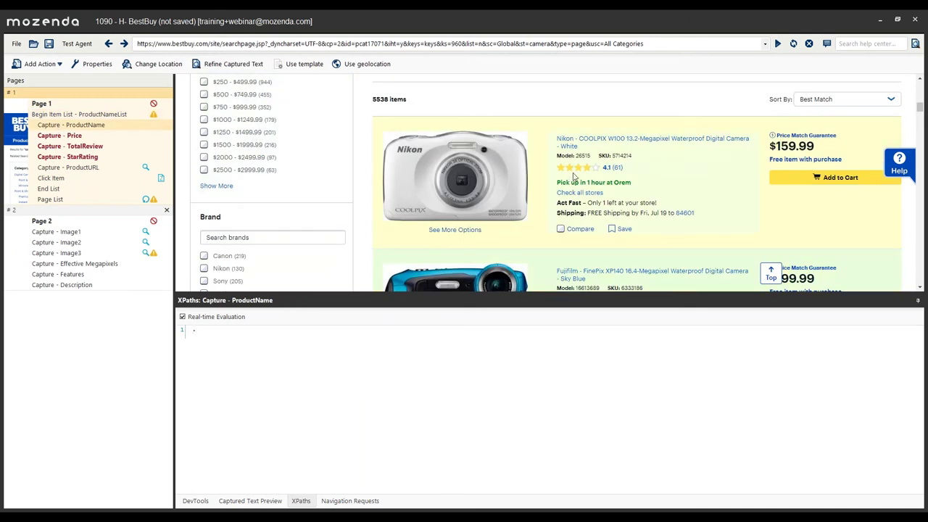
click(184, 332)
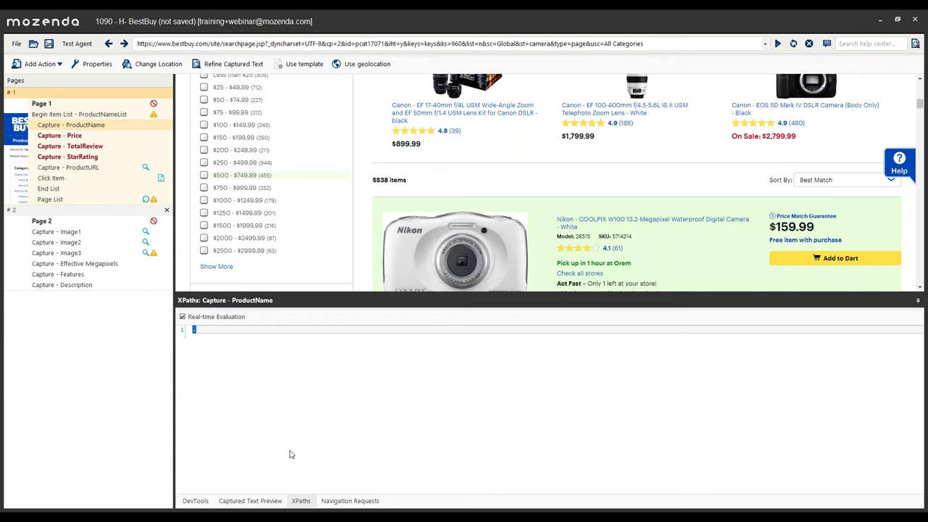
click(232, 506)
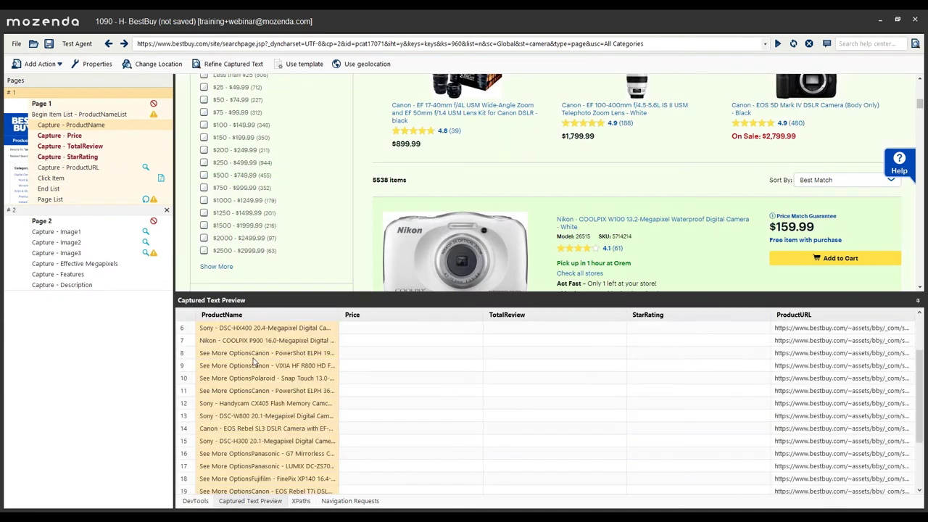
scroll(253, 362, down, 1)
scroll(241, 464, up, 3)
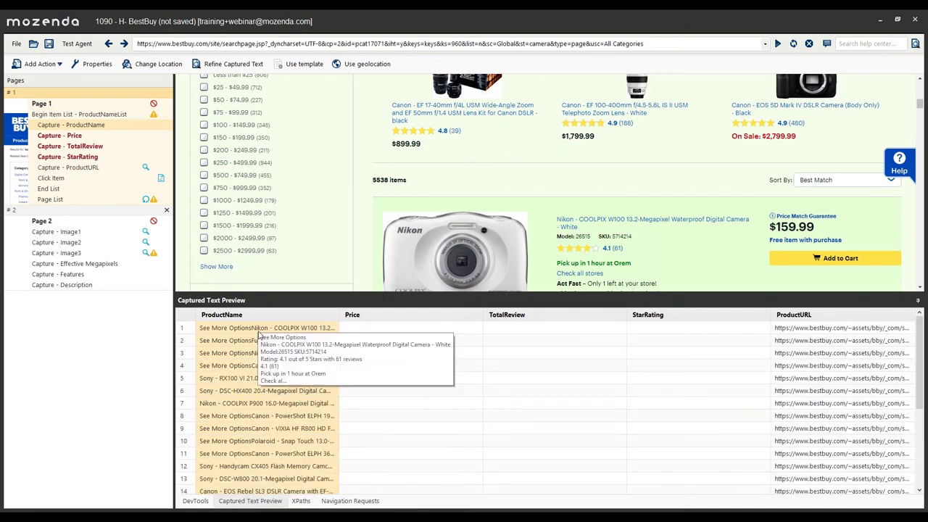
- Reassign the ProductName capture's location to the title link of the Nikon COOLPIX W100 item
scroll(609, 174, down, 1)
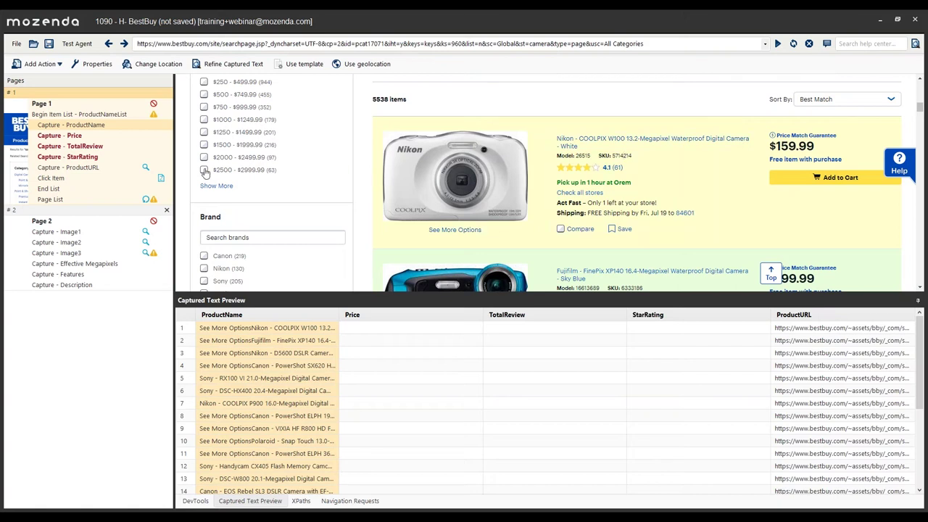
right_click(131, 127)
mouse_move(152, 143)
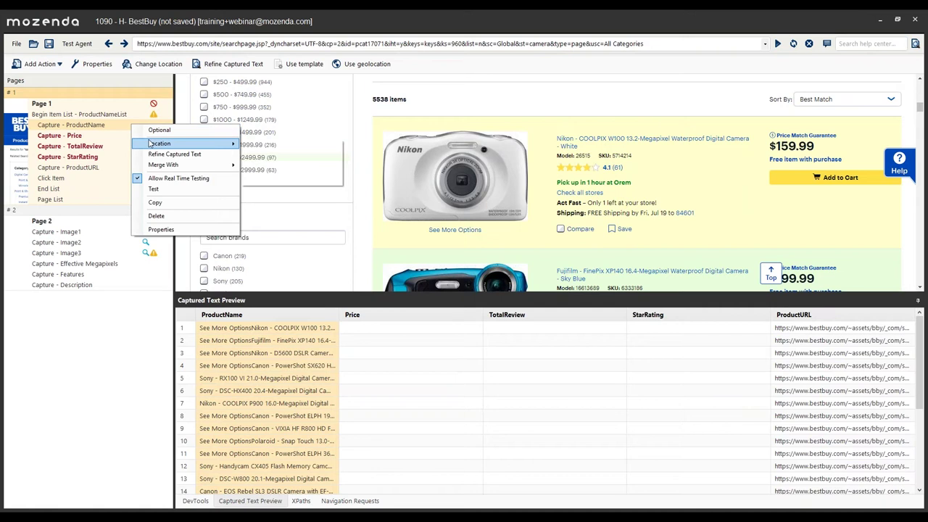
click(290, 131)
click(596, 142)
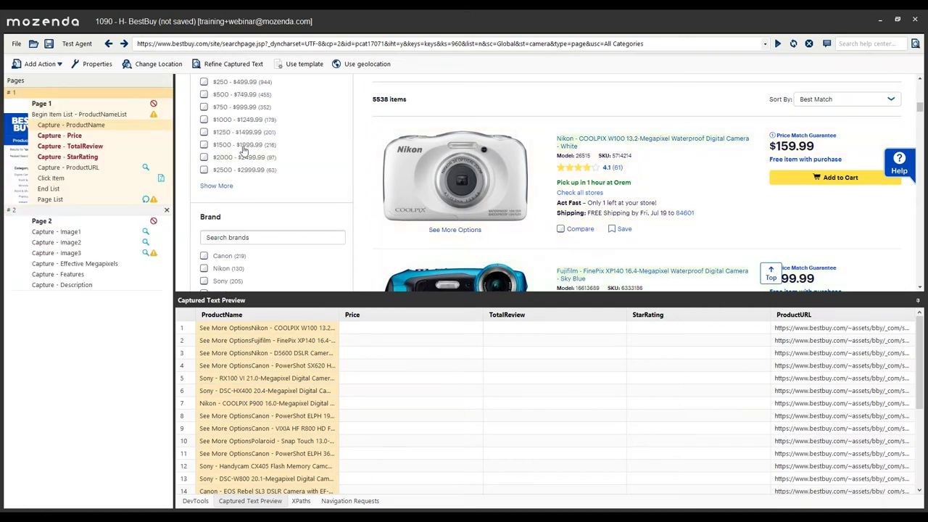
- Reassign the Price capture's location to the price of the Nikon COOLPIX W100 item
click(54, 138)
right_click(57, 138)
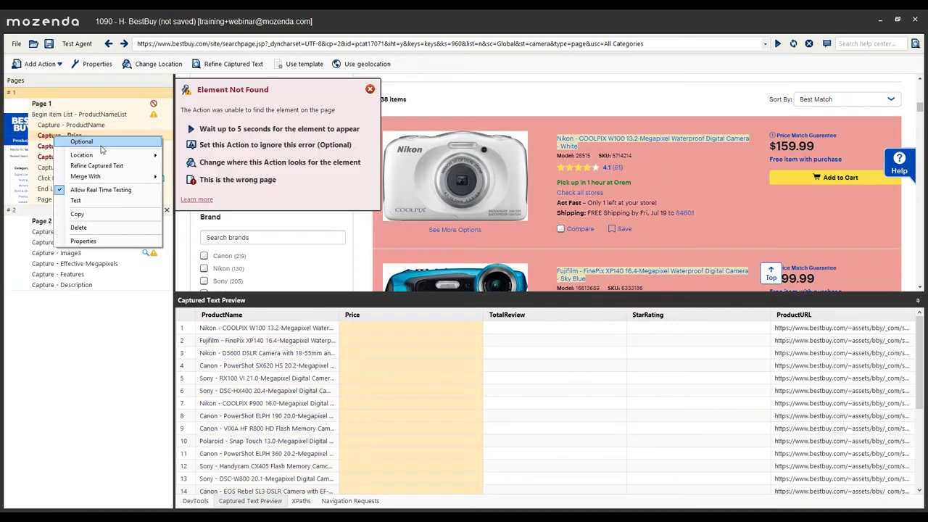
mouse_move(135, 156)
click(196, 156)
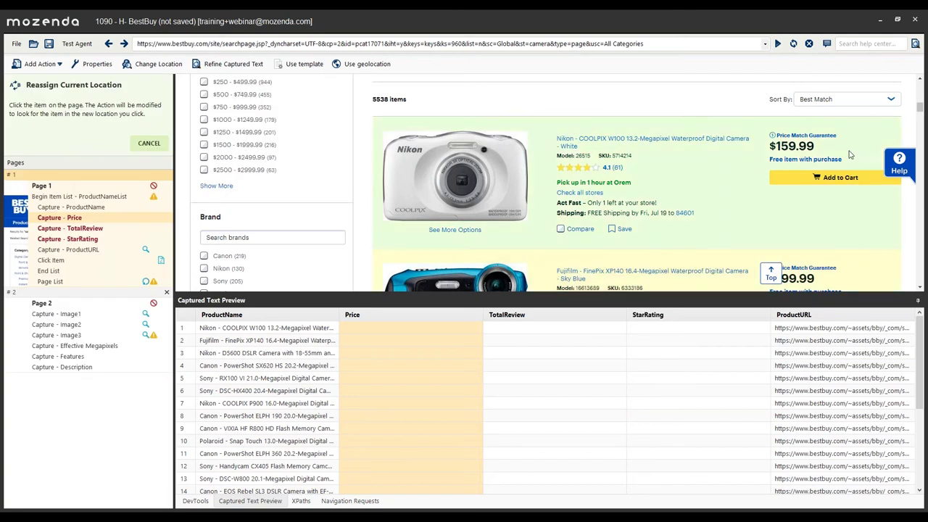
click(802, 145)
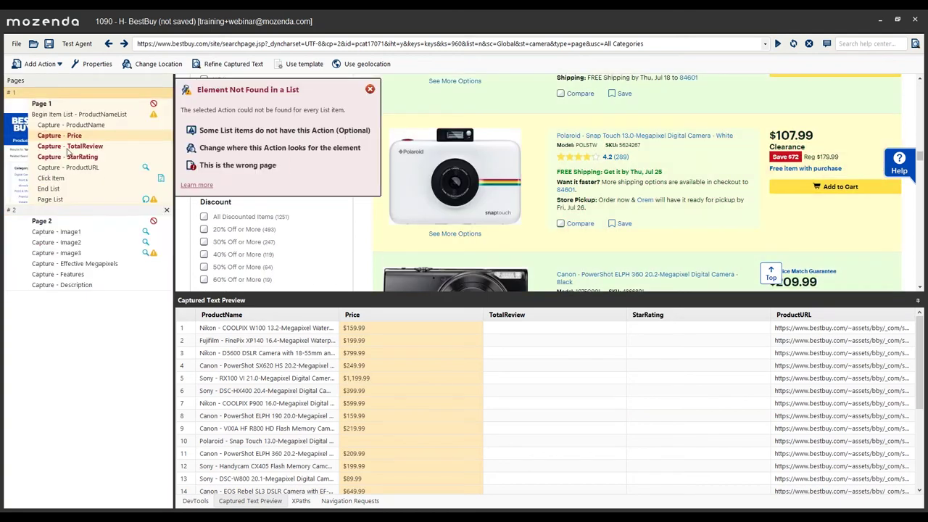
- Reassign the TotalReview capture's location to the review count in parentheses of the Polaroid Snap Touch item
click(82, 147)
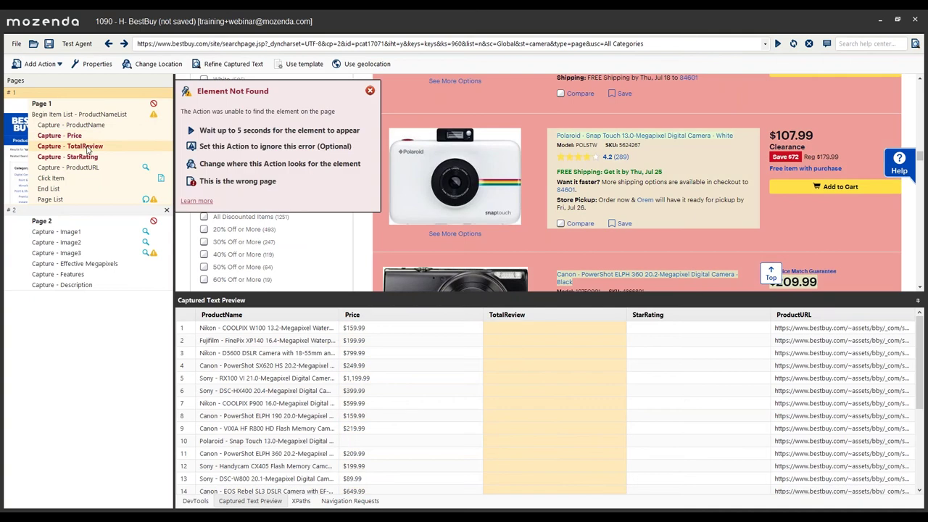
right_click(86, 146)
mouse_move(125, 171)
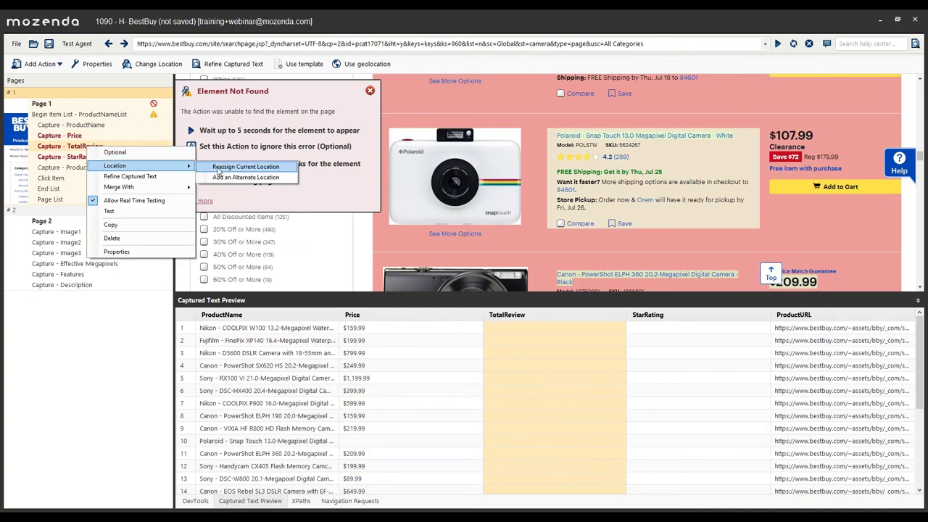
click(239, 176)
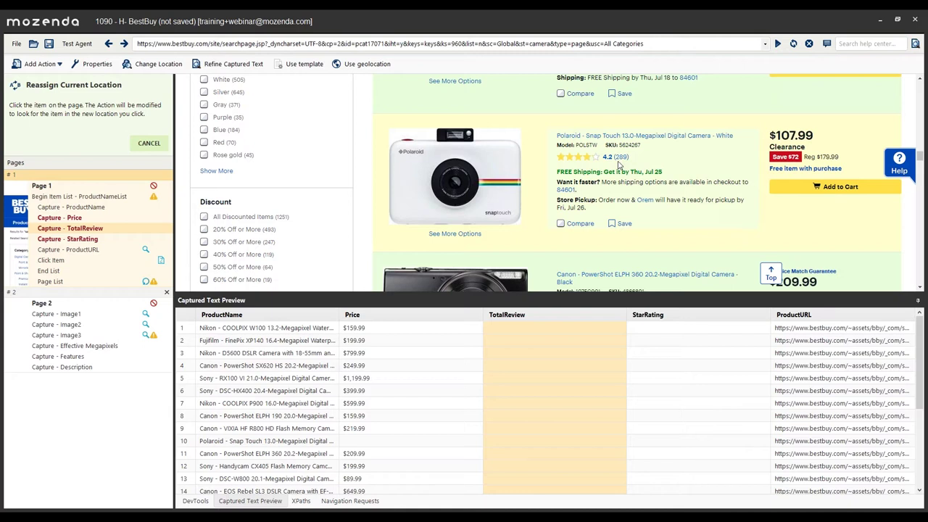
click(616, 156)
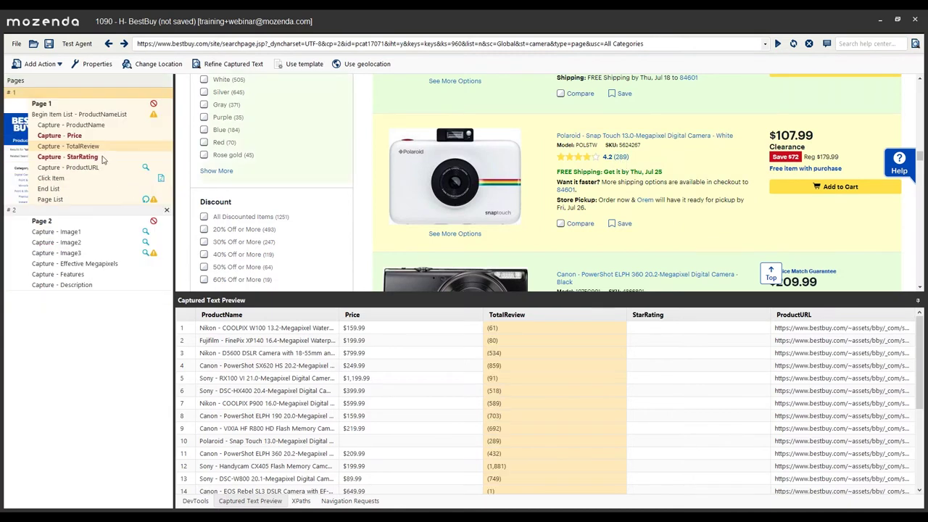
- Reassign the StarRating capture's location to the average rating number of the Polaroid Snap Touch item
click(95, 156)
right_click(100, 157)
mouse_move(131, 176)
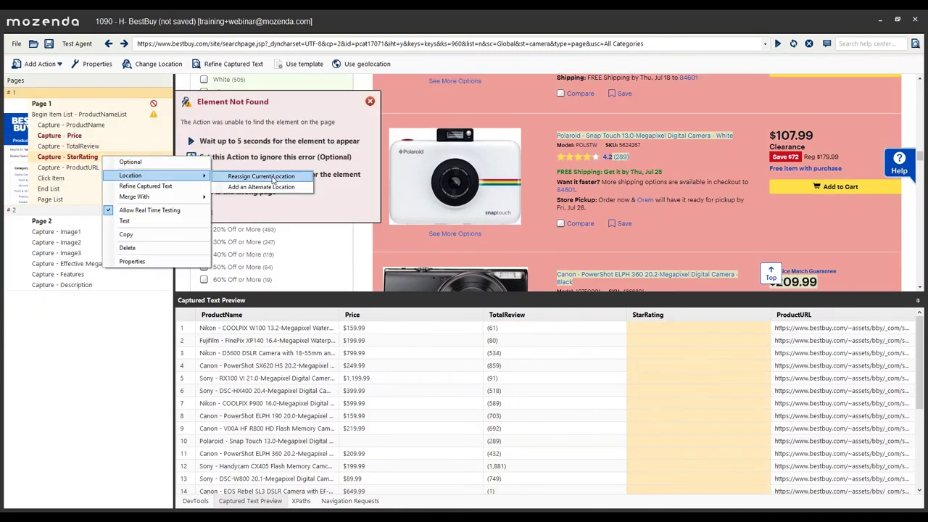
click(261, 176)
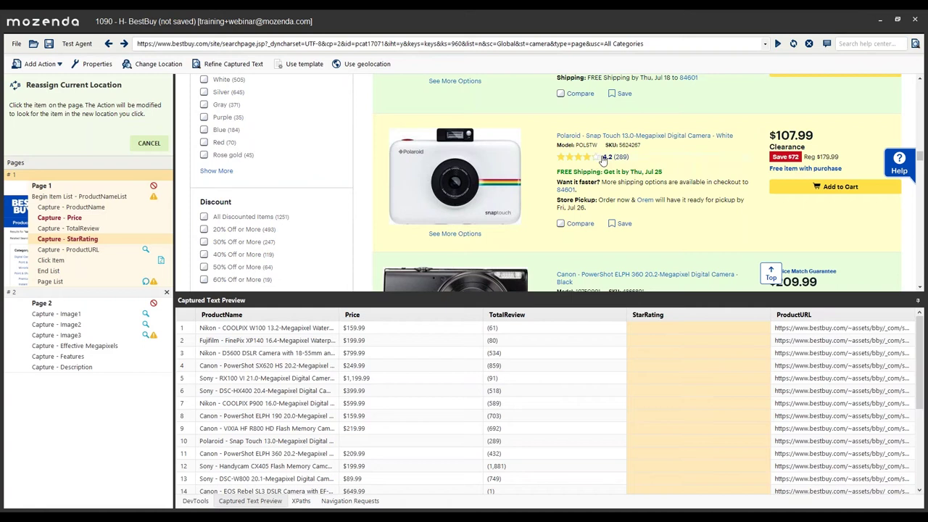
click(607, 158)
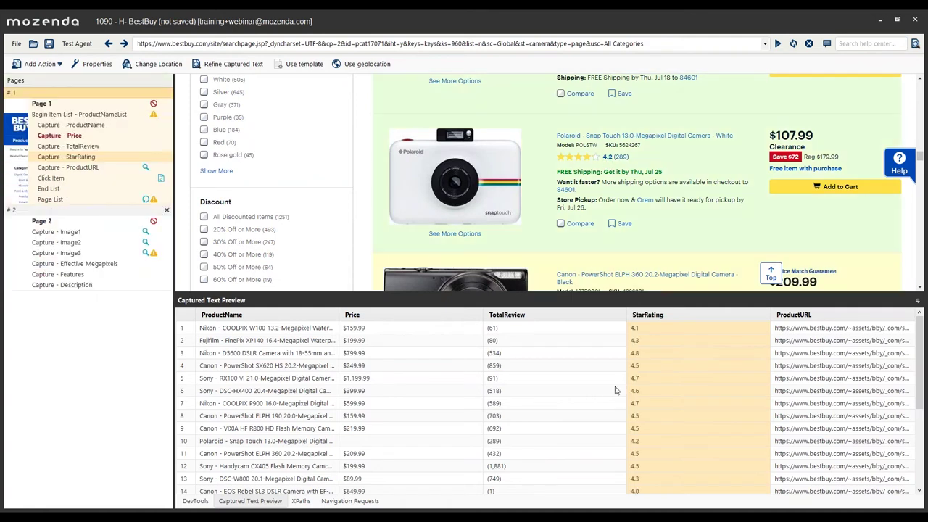
- Add an alternate location to the Price capture, pointing to the clearance price of the Polaroid Snap Touch item
scroll(373, 183, down, 1)
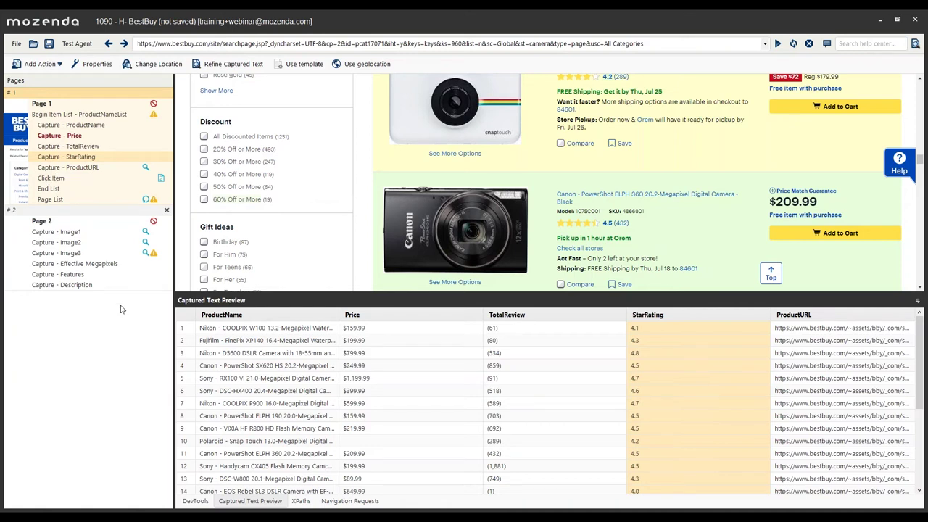
click(79, 137)
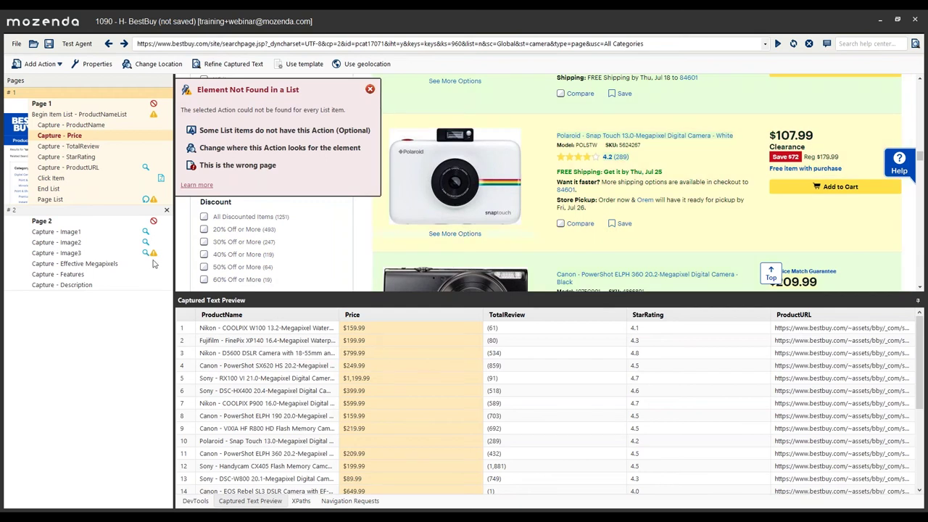
right_click(115, 137)
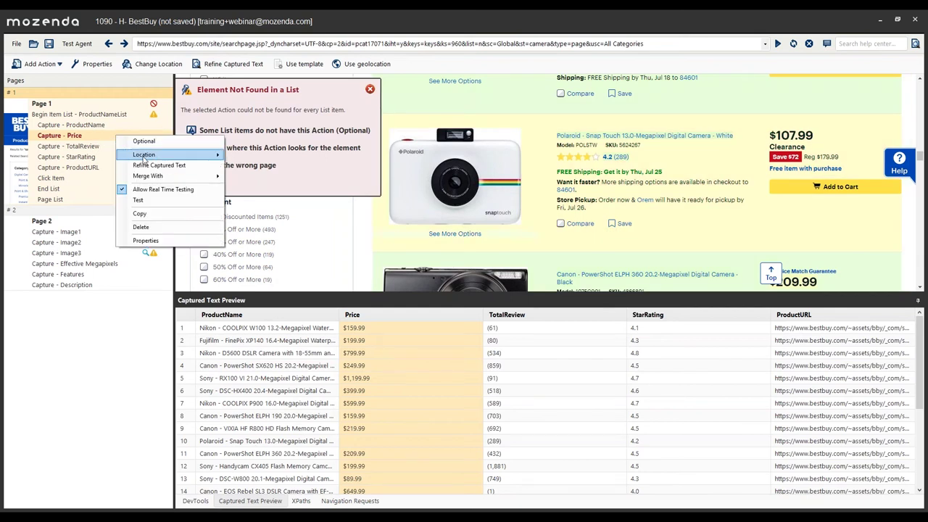
mouse_move(152, 156)
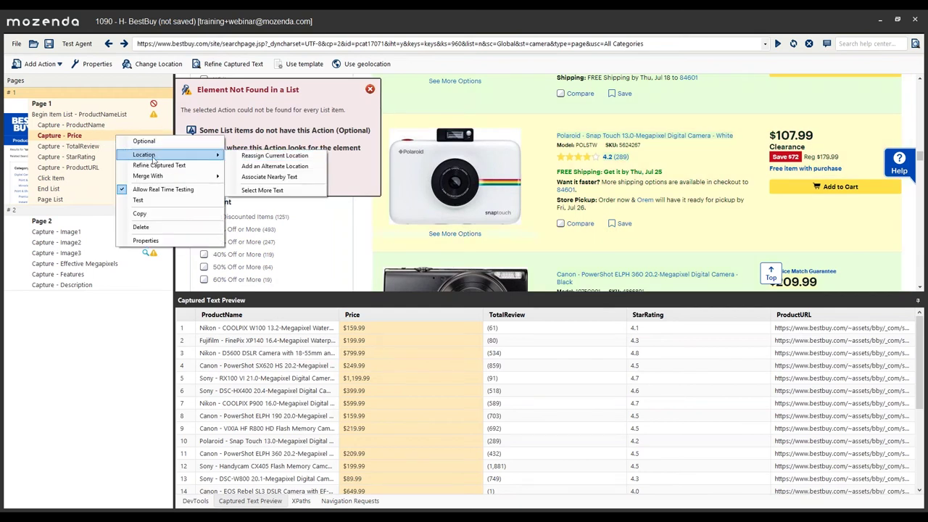
click(293, 166)
click(791, 136)
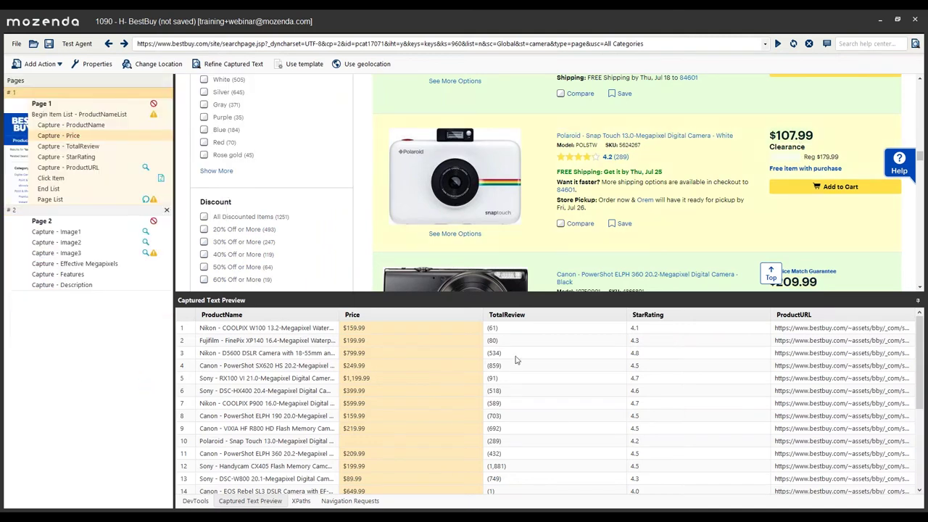
- Review the Price capture's XPaths, and inspect the Polaroid item's price element in DevTools
click(300, 501)
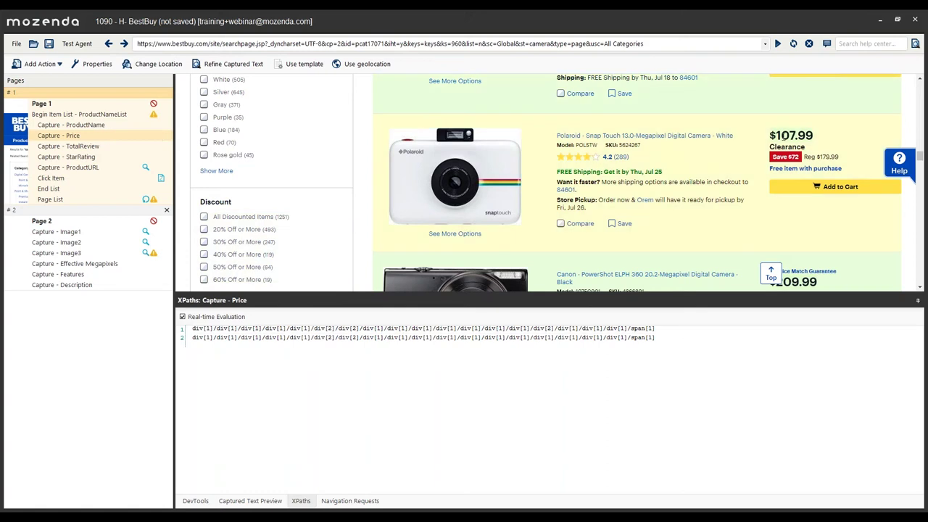
right_click(785, 137)
click(807, 143)
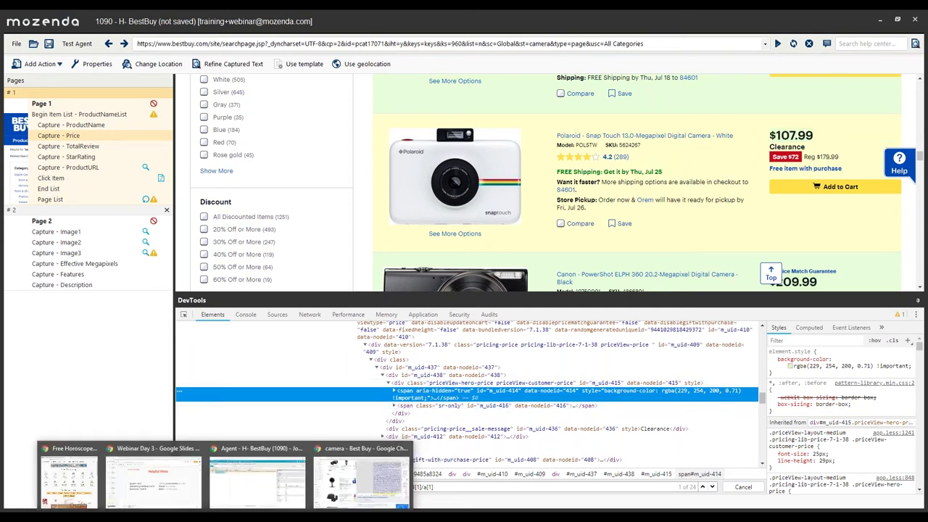
- Switch to the Best Buy camera page in Chrome, widen the page area beside DevTools, and review the product list XPath in the element search
click(362, 475)
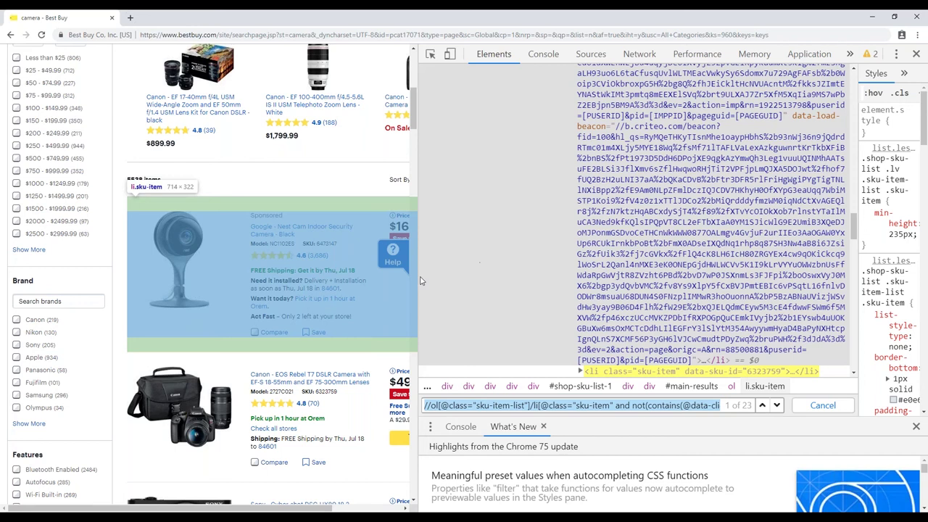
scroll(415, 239, down, 1)
drag(424, 174, 522, 180)
scroll(507, 181, down, 1)
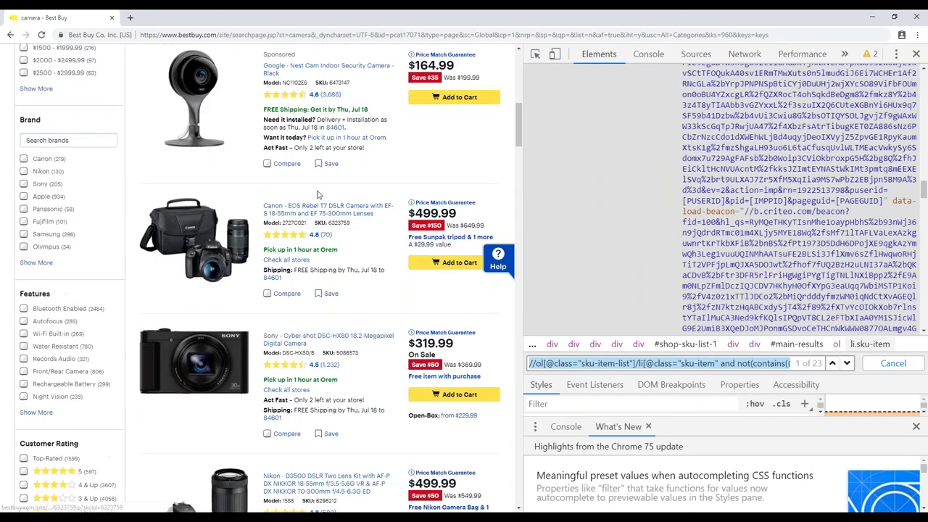
click(655, 363)
drag(655, 363, 798, 364)
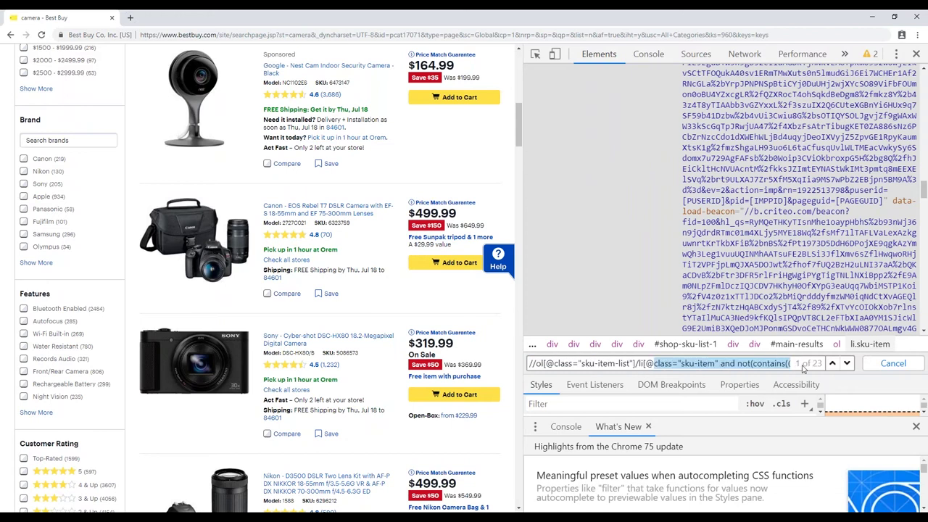
click(803, 369)
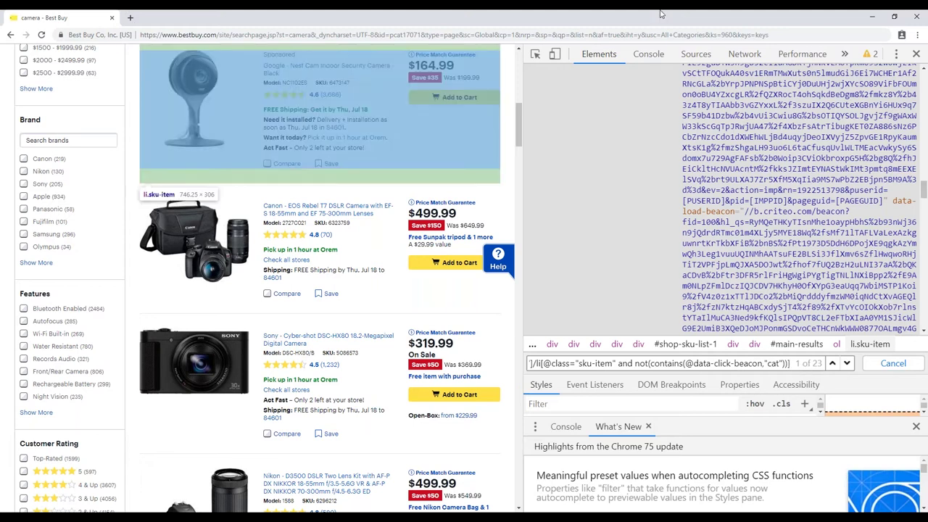
- Inspect the average rating of the Canon EOS Rebel T7 item, and examine the classes of its span and the parent span
right_click(313, 238)
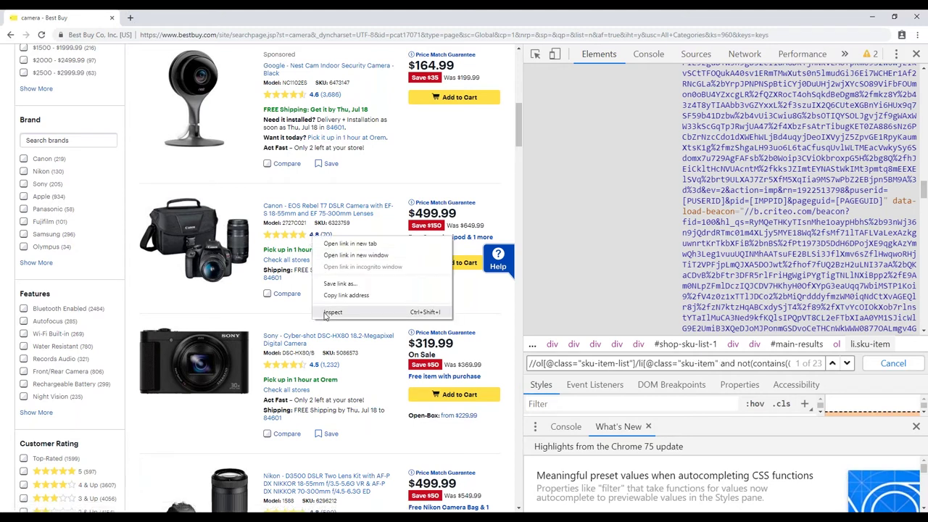
click(324, 318)
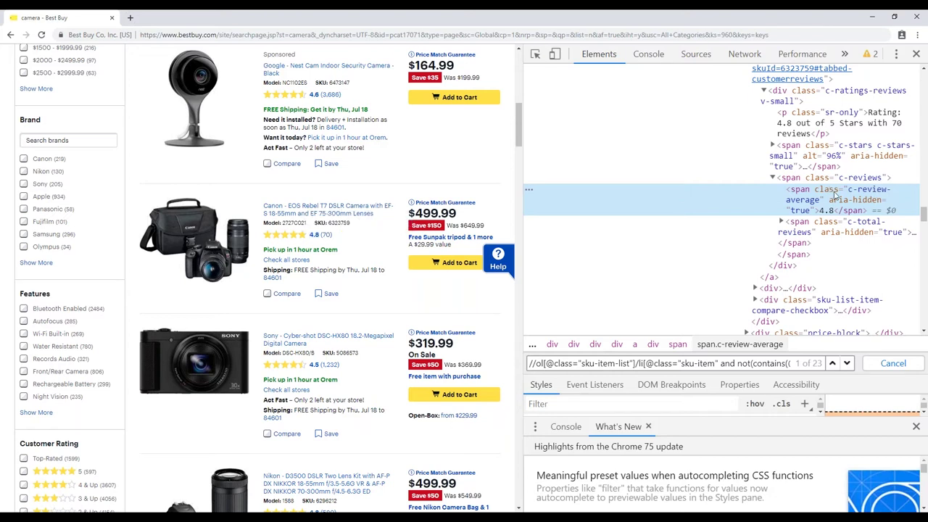
double_click(818, 177)
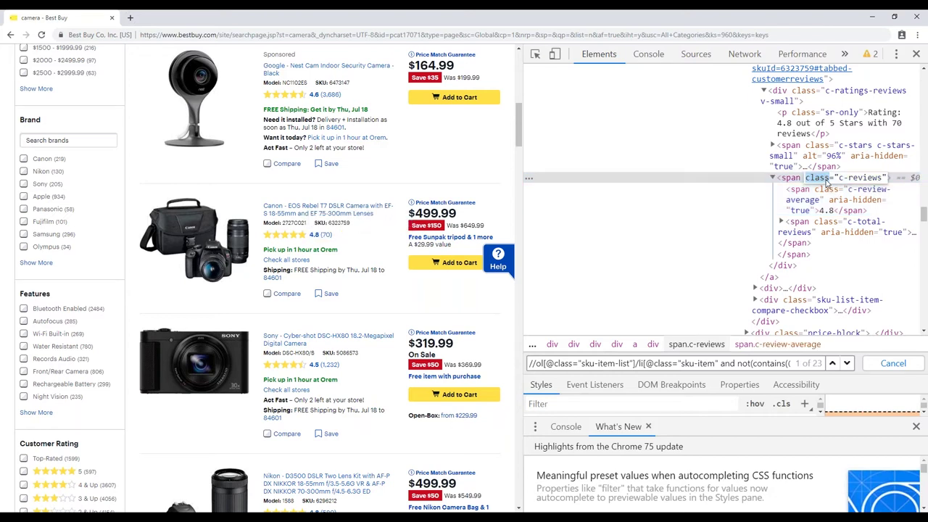
click(862, 195)
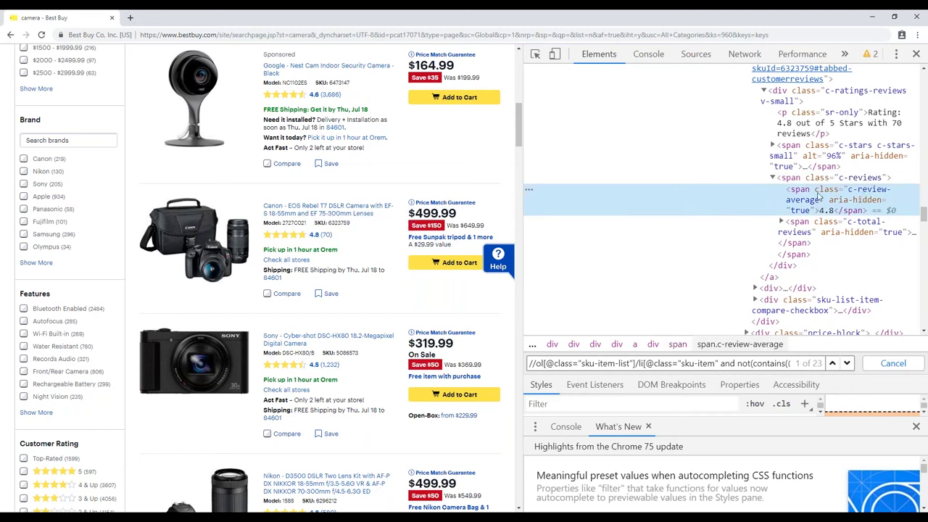
drag(729, 363, 790, 363)
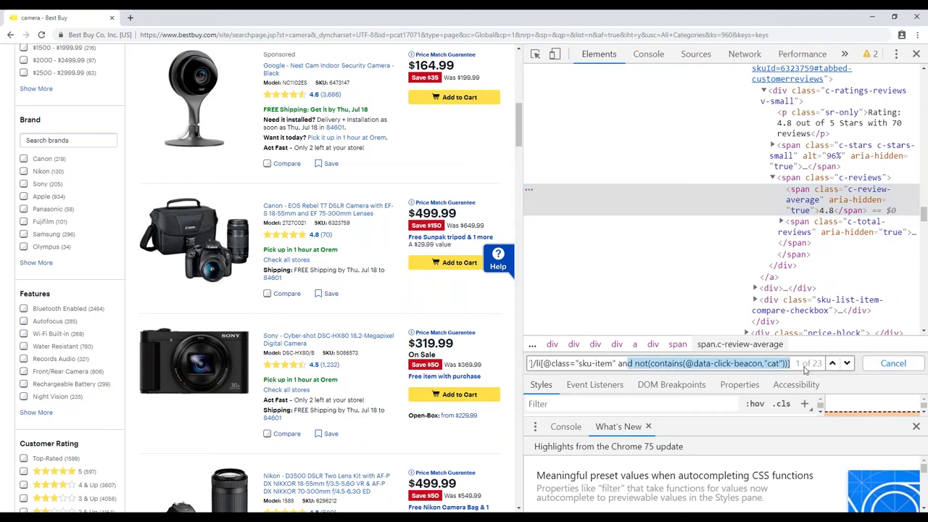
key(End)
text(/)
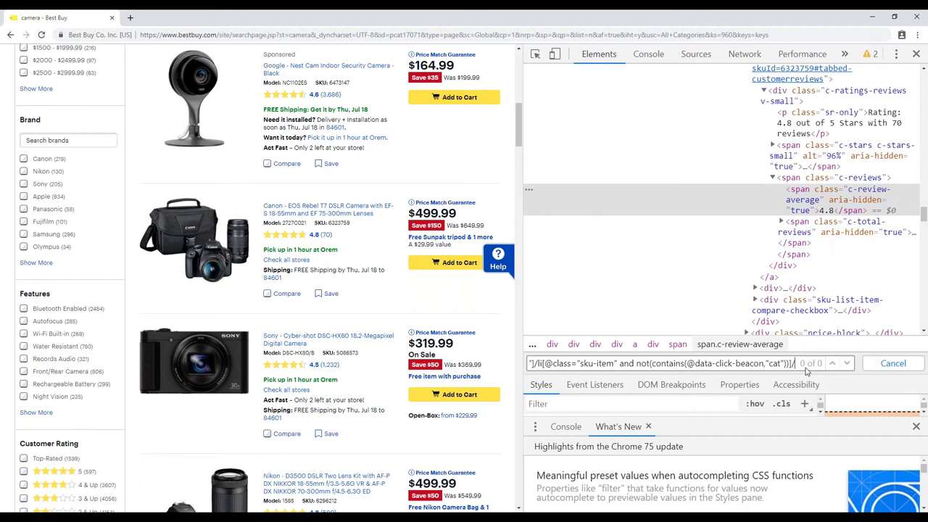
double_click(845, 177)
key(ctrl+c)
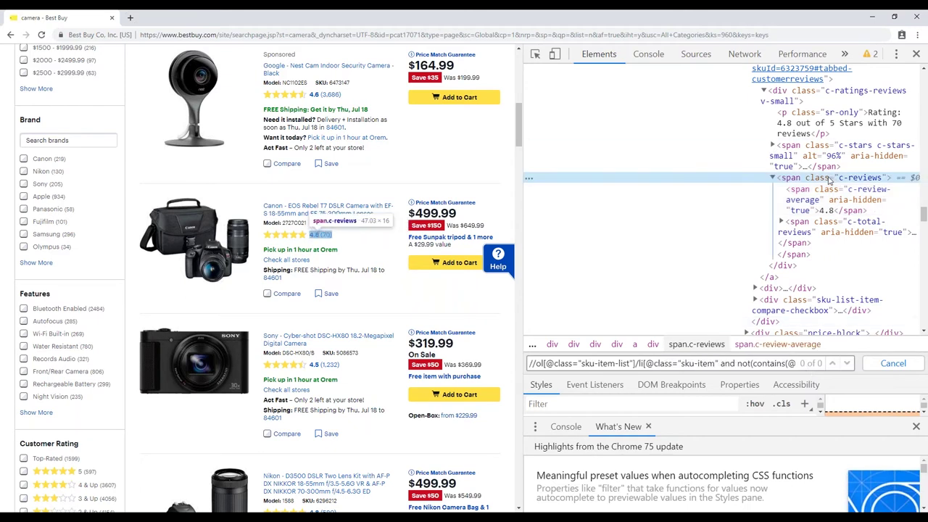
drag(769, 363, 800, 364)
click(830, 372)
key(ctrl+v)
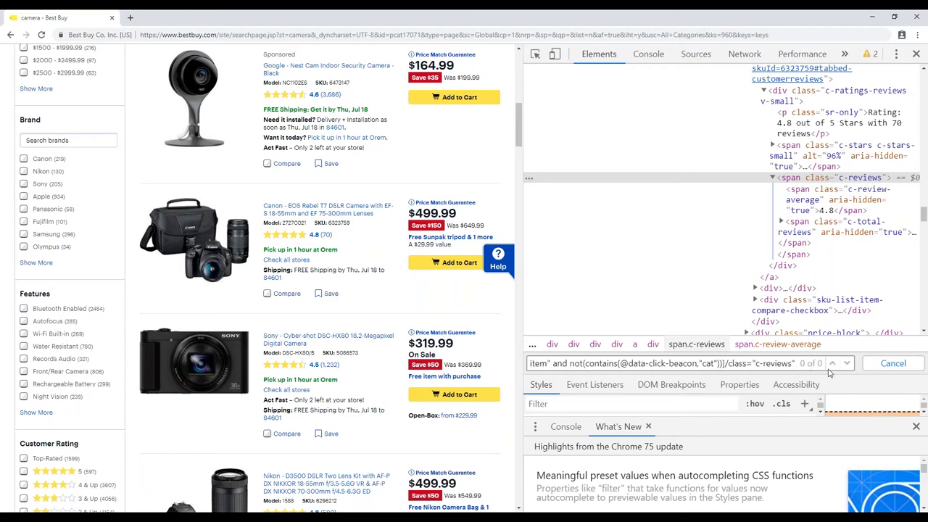
key(ctrl+z)
text(span[)
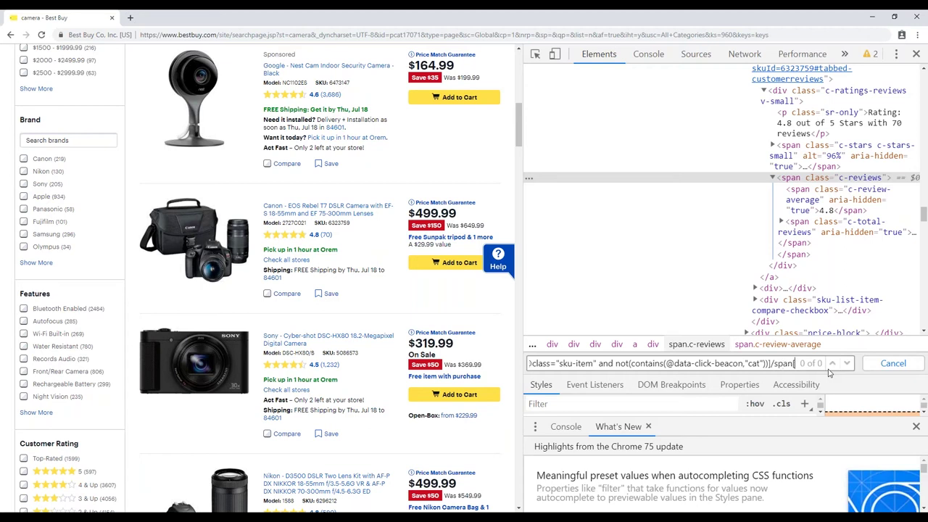
text(@)
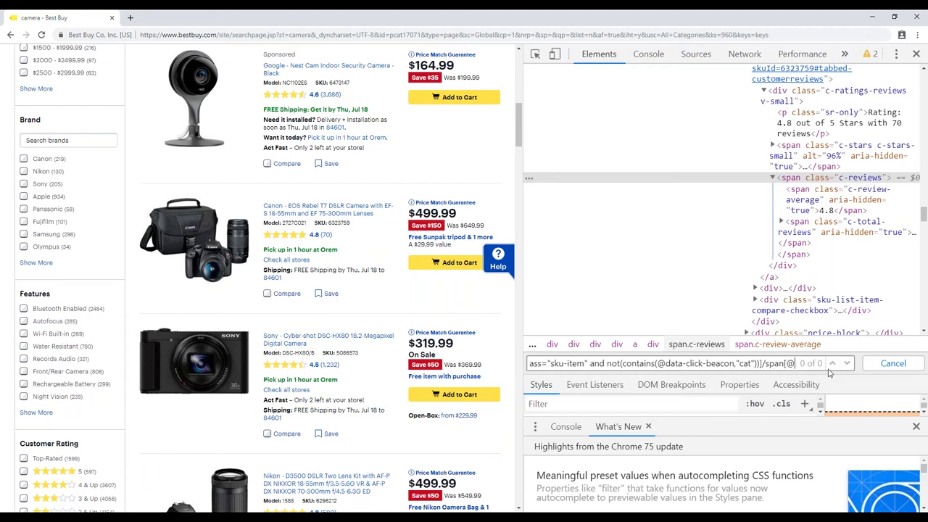
key(ctrl+v)
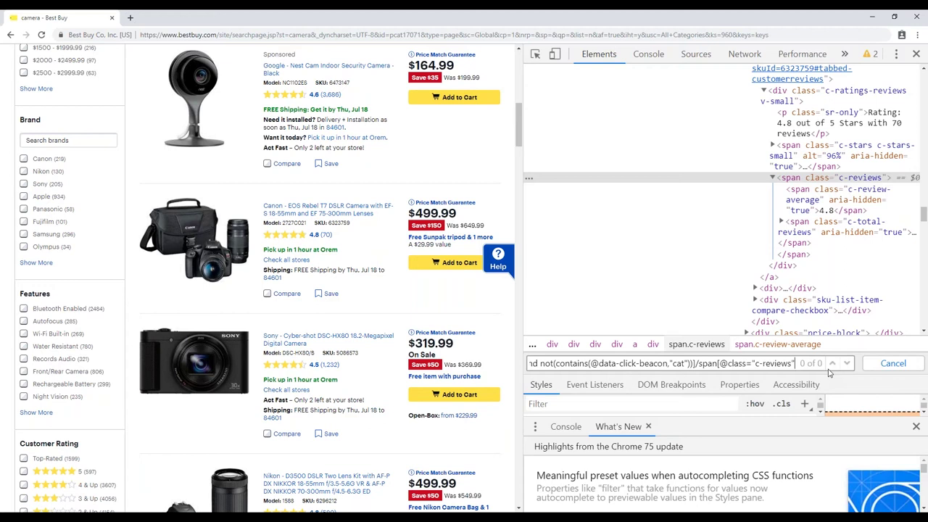
text(])
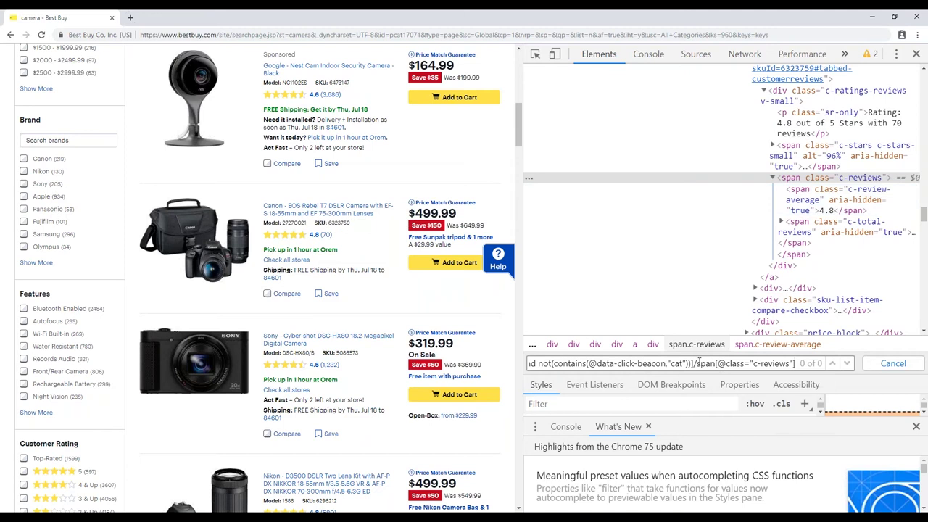
drag(694, 363, 832, 372)
key(ctrl+c)
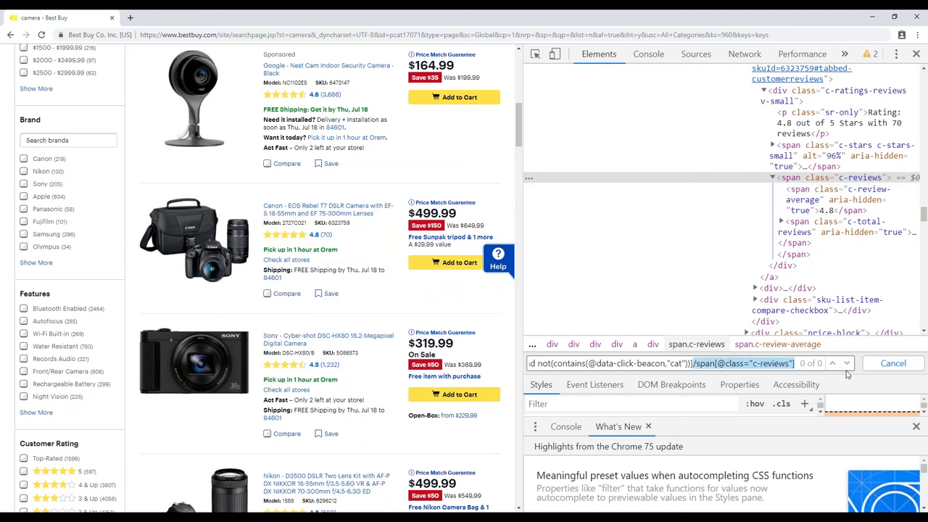
key(BackSpace)
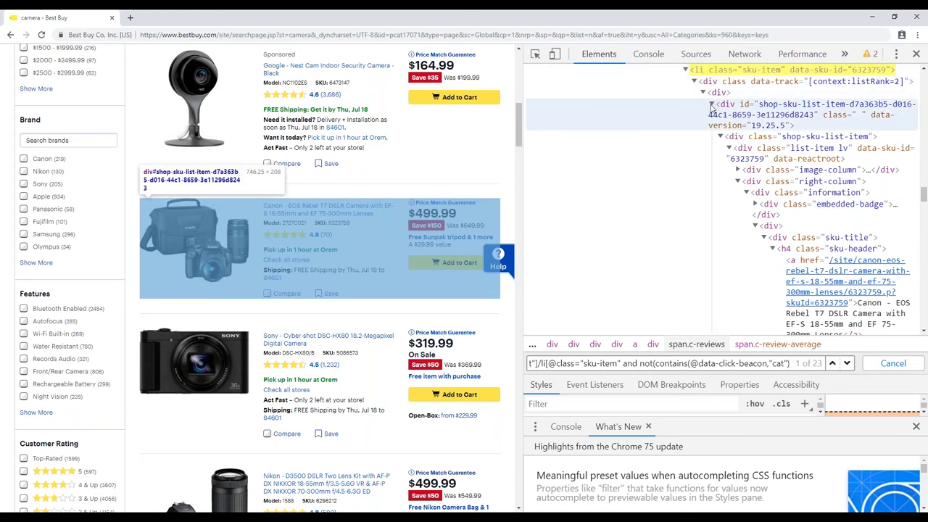
scroll(732, 174, down, 1)
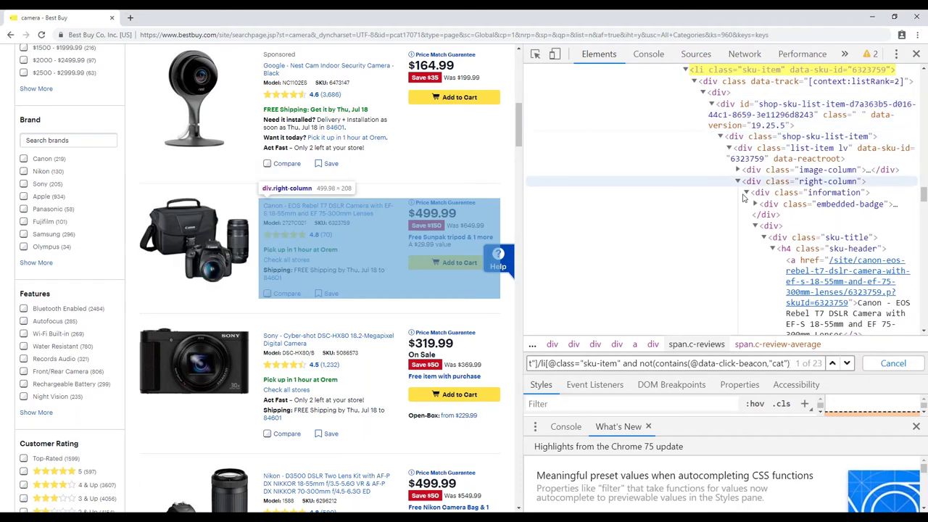
scroll(761, 232, down, 3)
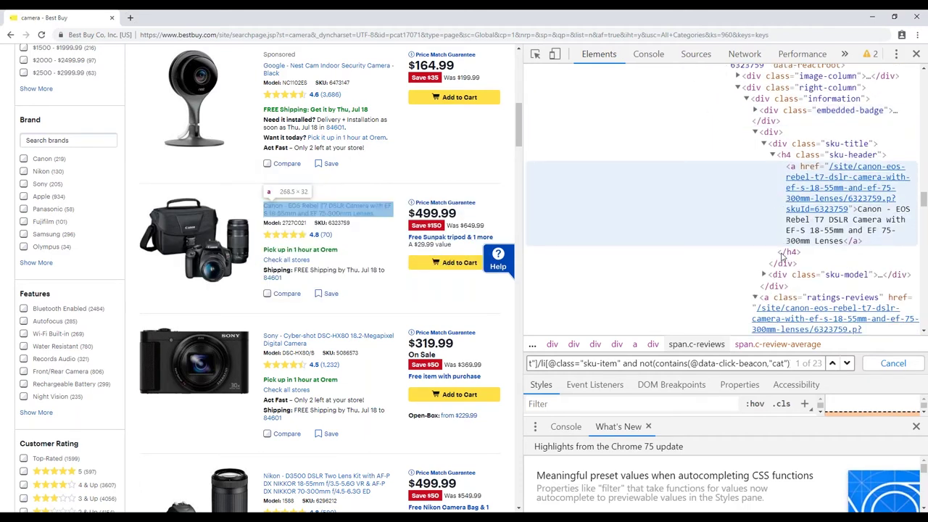
scroll(762, 243, down, 2)
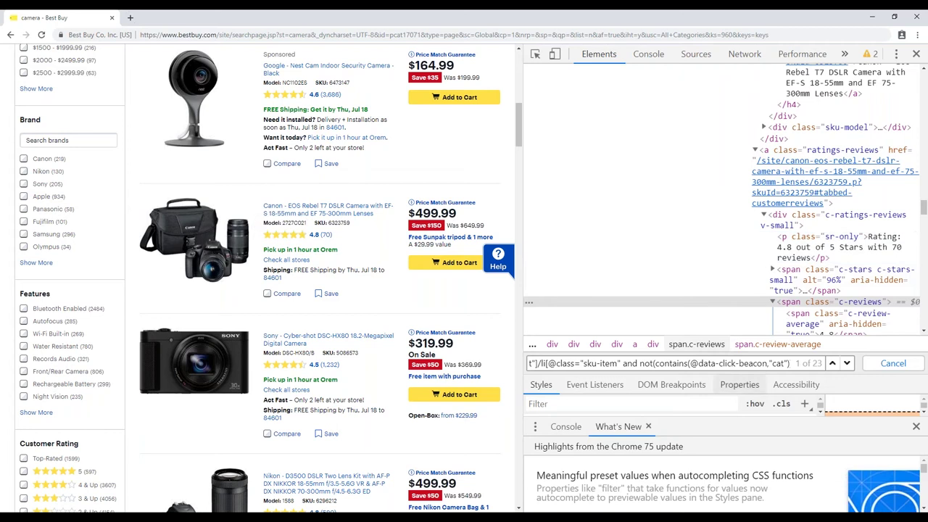
triple_click(787, 364)
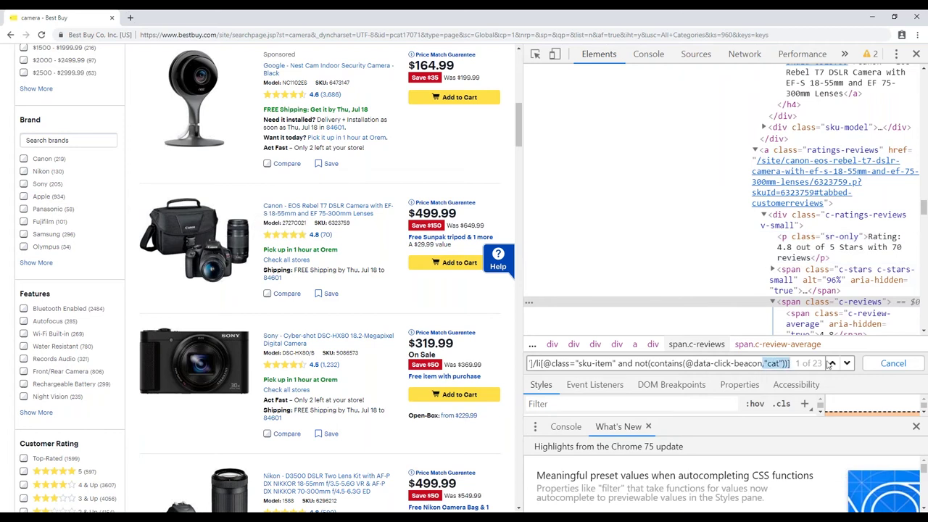
click(795, 368)
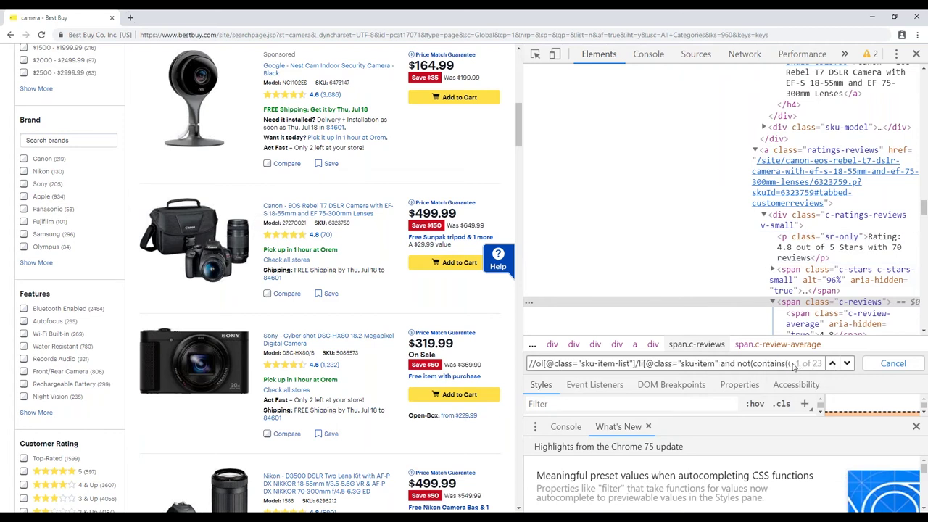
key(End)
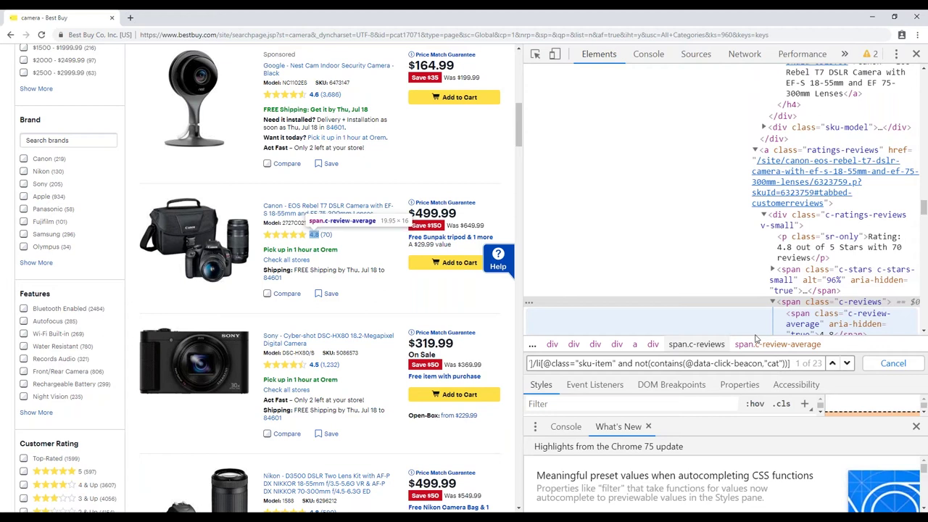
text(//)
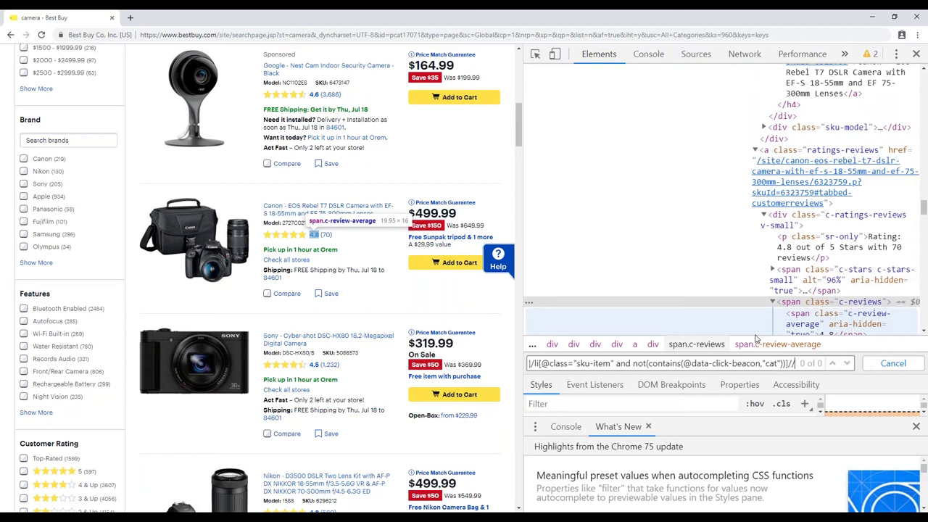
key(ctrl+v)
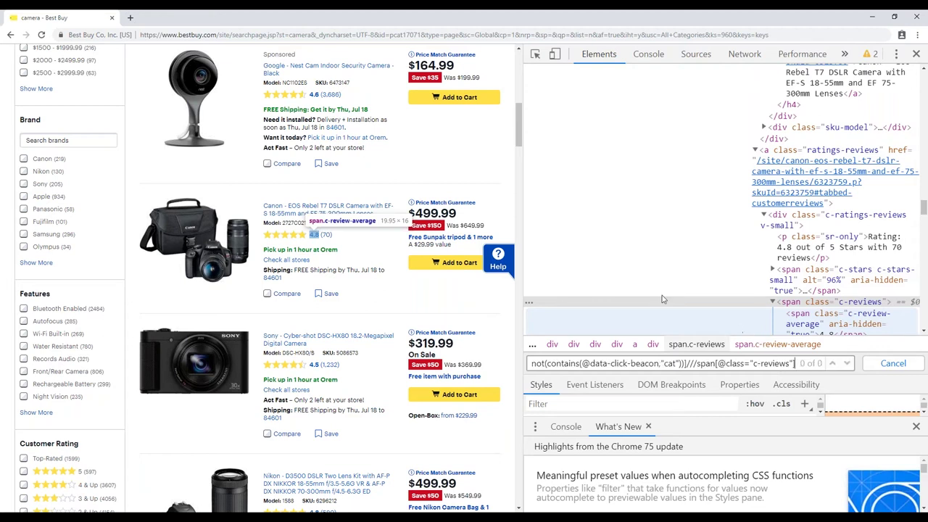
click(700, 365)
key(BackSpace)
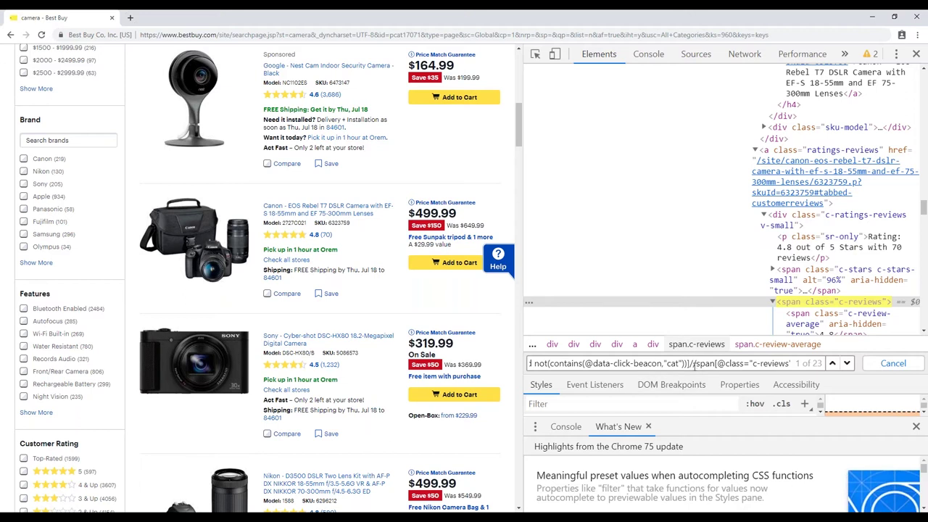
drag(692, 364, 797, 373)
key(ctrl+c)
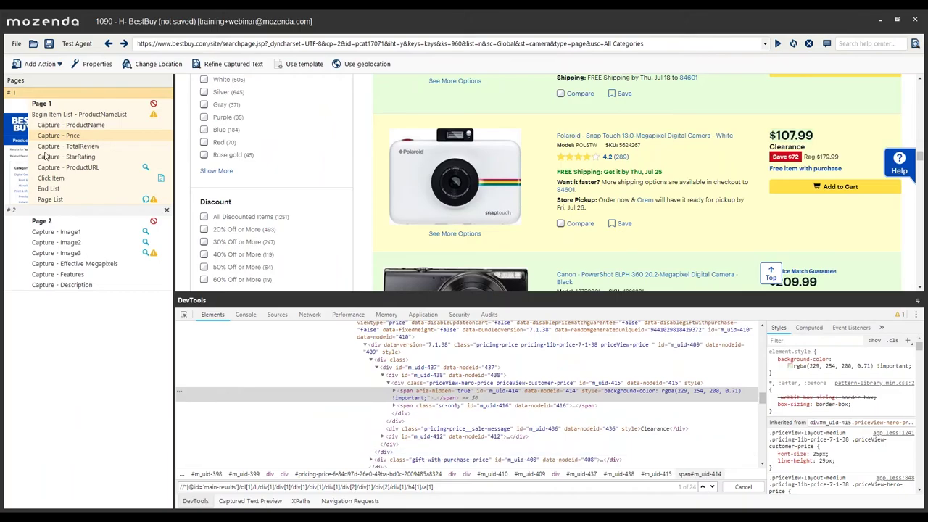
click(94, 158)
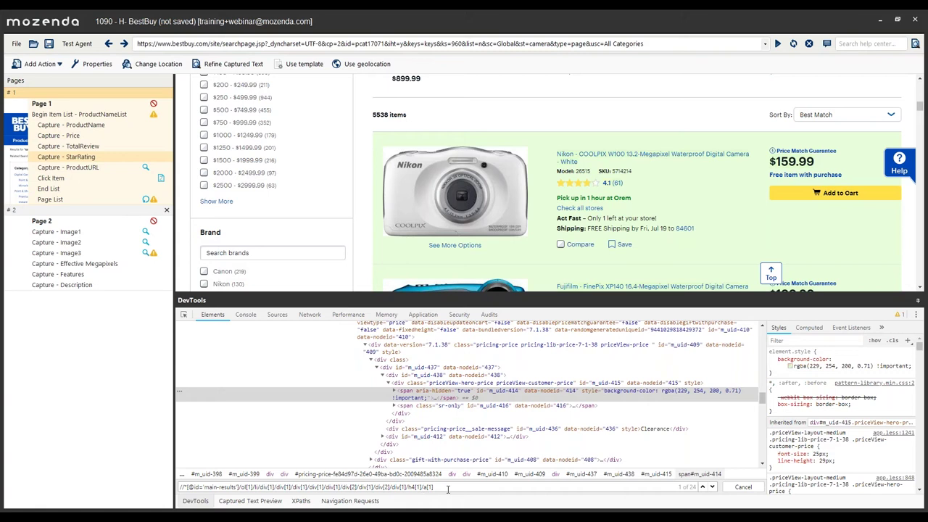
click(297, 502)
drag(478, 336, 163, 338)
key(ctrl+v)
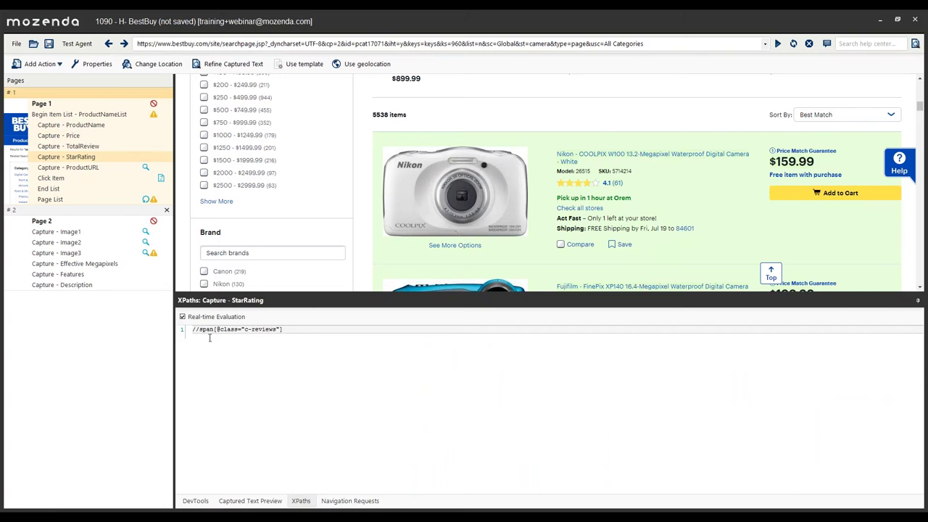
click(249, 501)
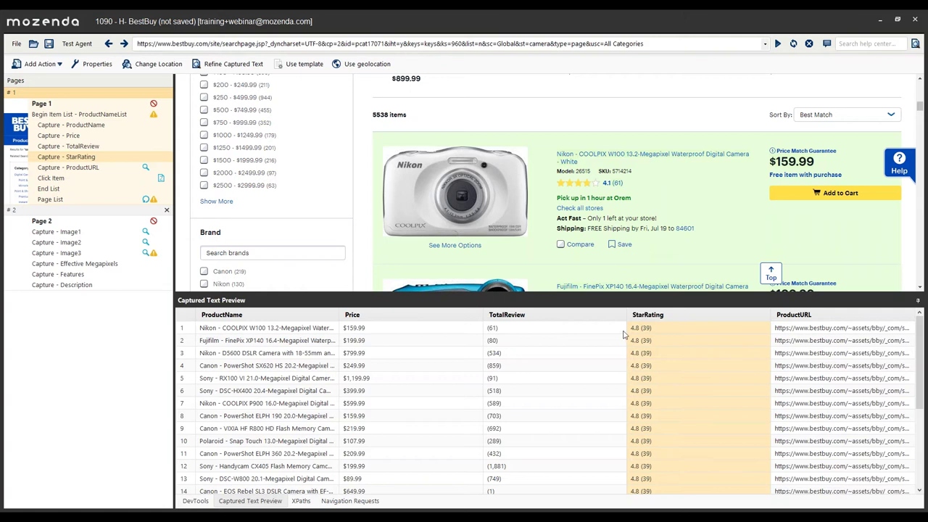
- Recheck the StarRating capture's XPath, and switch to the Best Buy page in Chrome to examine the spans inside c-reviews
click(301, 501)
drag(281, 331, 118, 330)
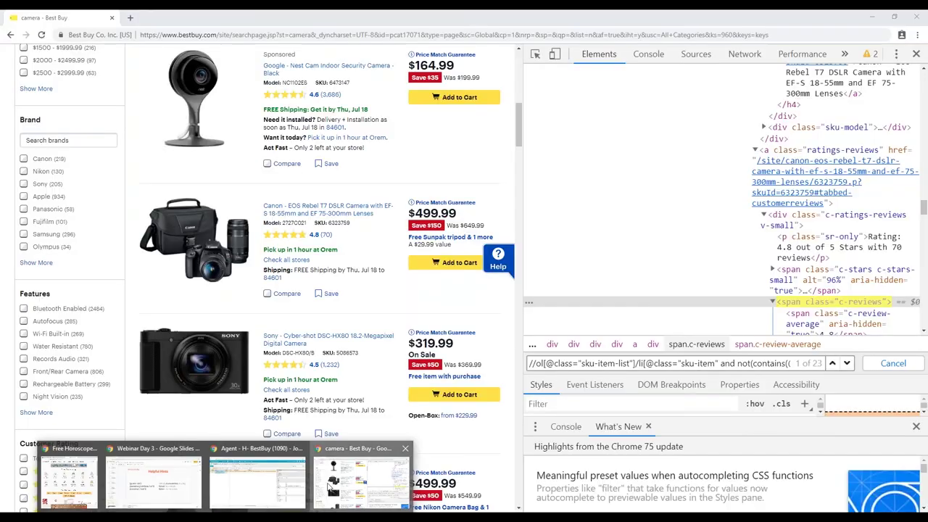
click(361, 474)
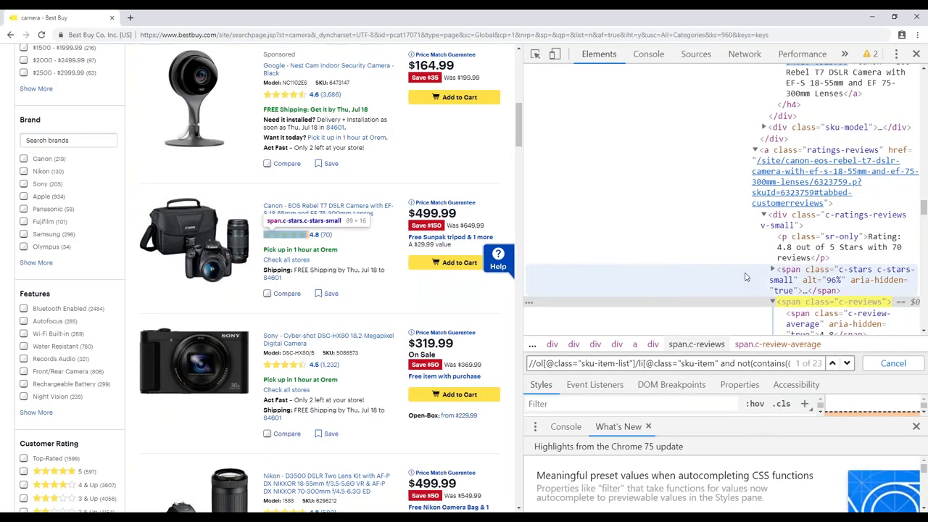
scroll(786, 232, down, 2)
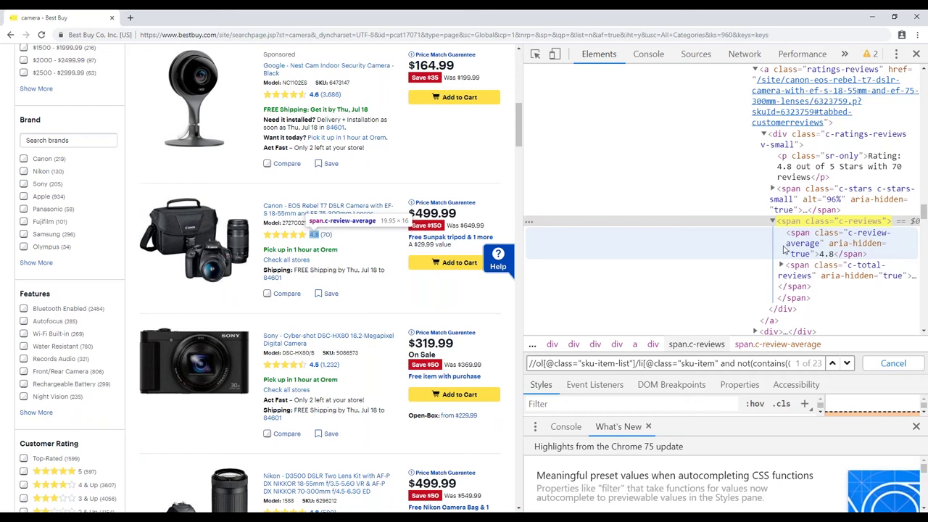
triple_click(769, 362)
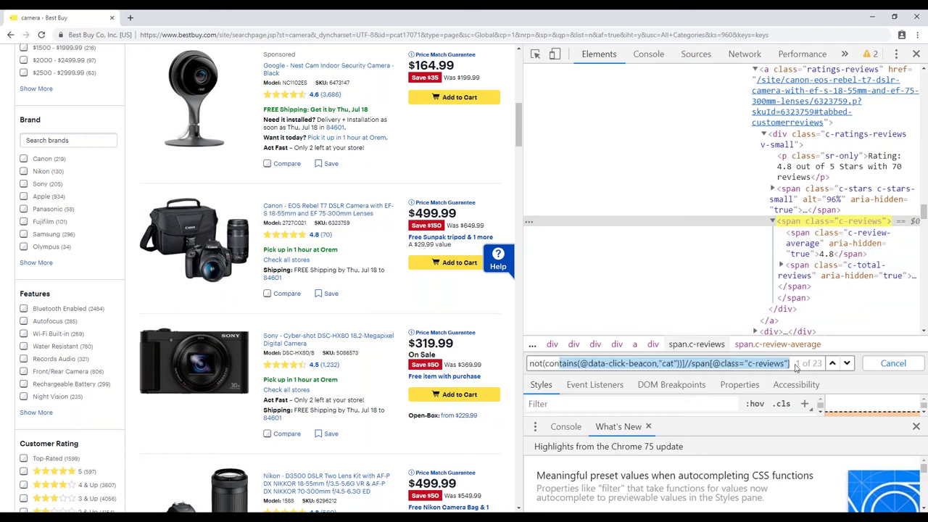
click(787, 363)
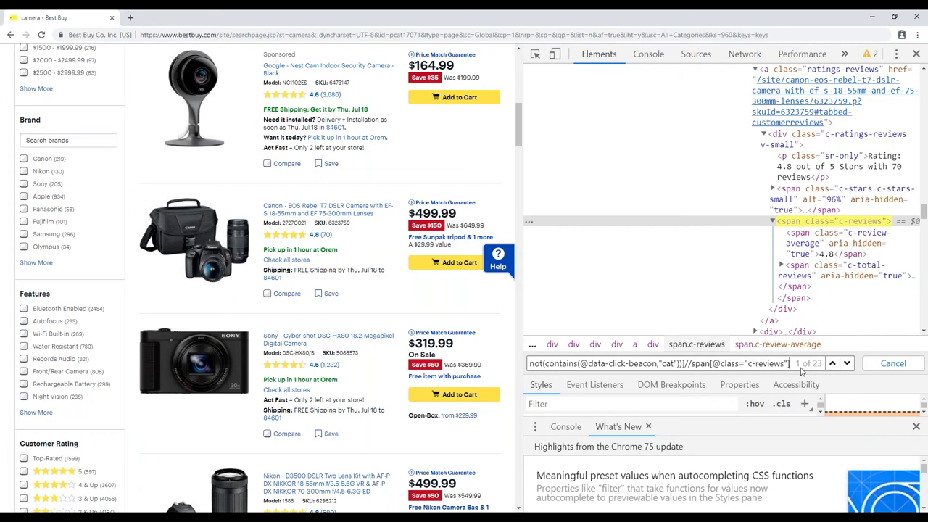
key(Left)
text(and )
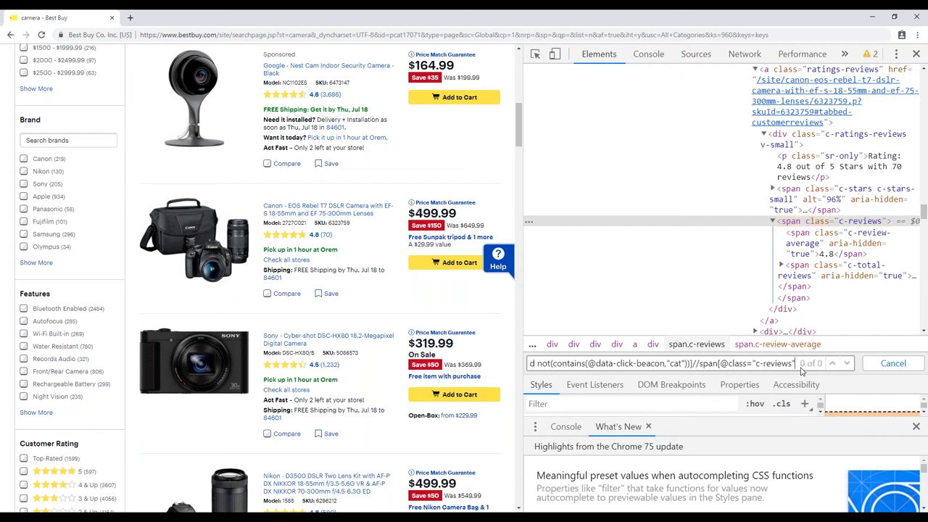
text(conta)
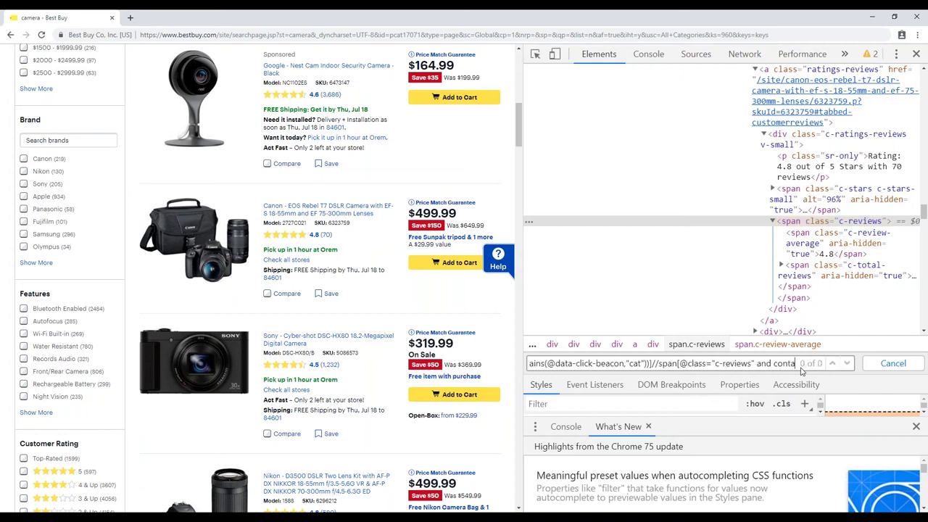
text(ins())
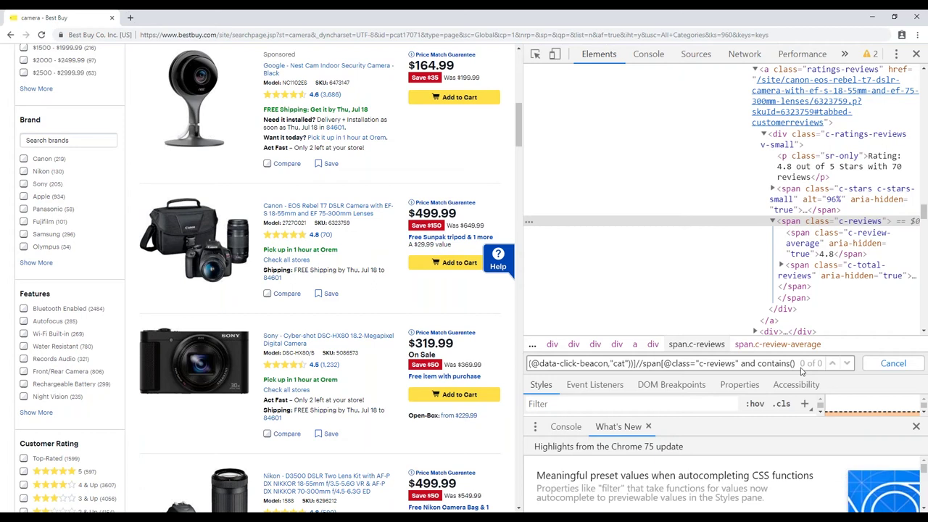
key(Left)
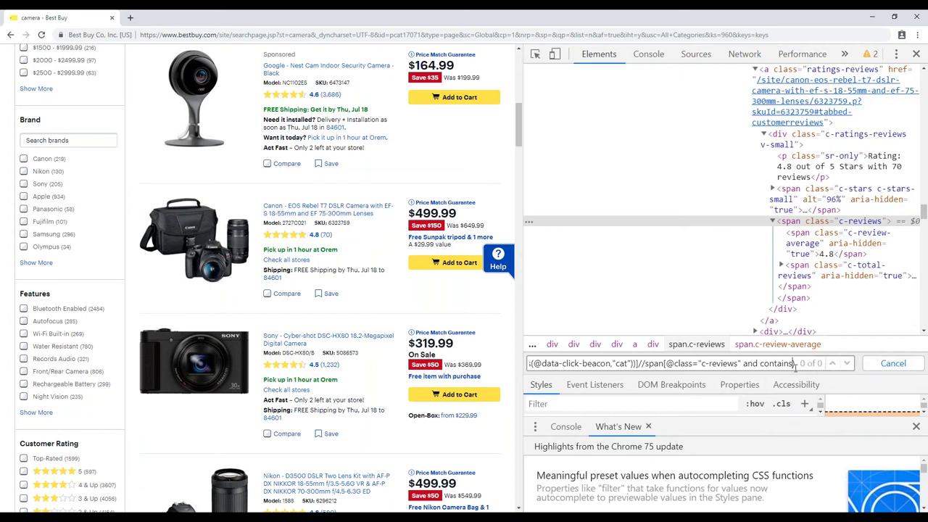
drag(762, 364, 794, 364)
key(Left)
text(()
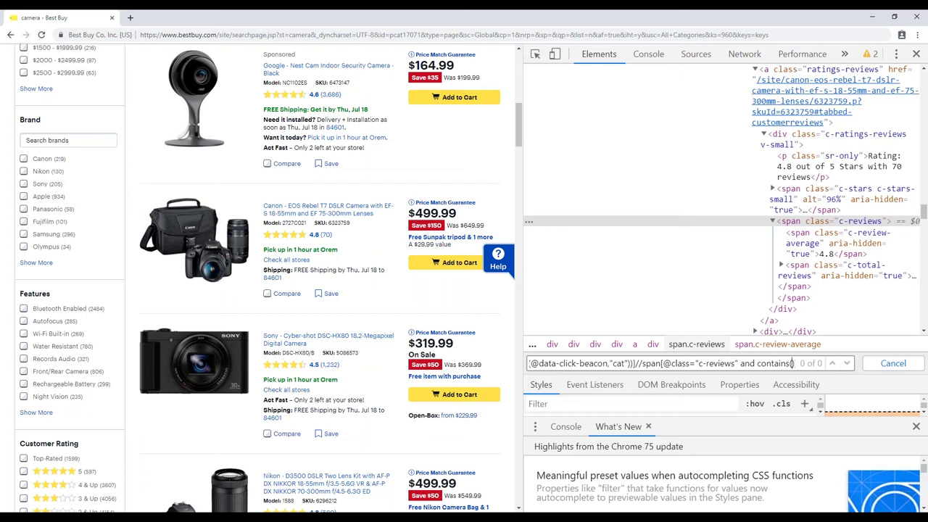
text(@class)
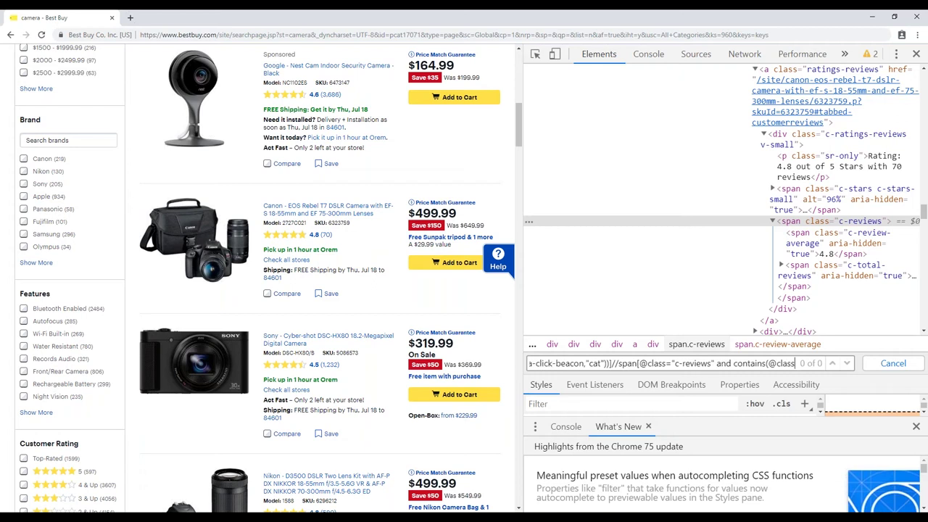
text(,")
key(BackSpace)
key(BackSpace)
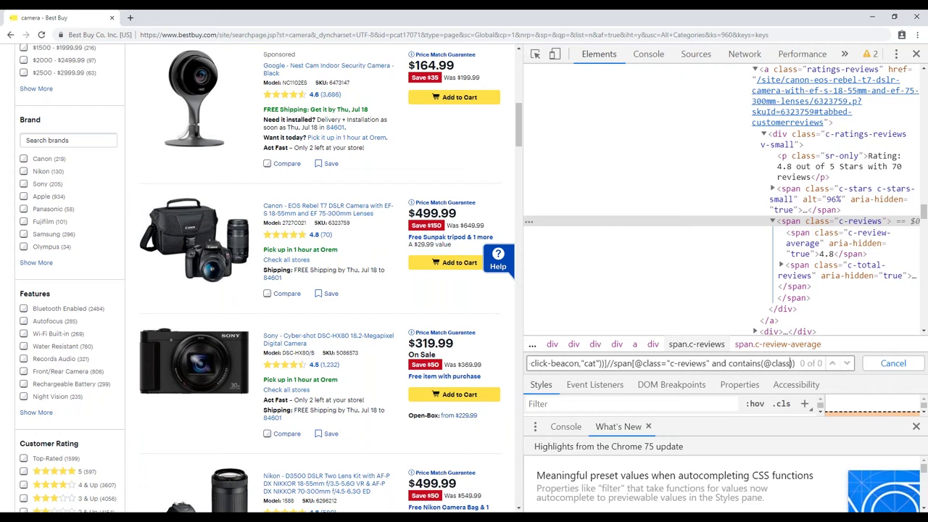
- Complete the contains condition with "c-review-average" as its second argument and close the span predicate with a bracket
text("")
text(c)
text(-rev)
text(iew)
text(-a)
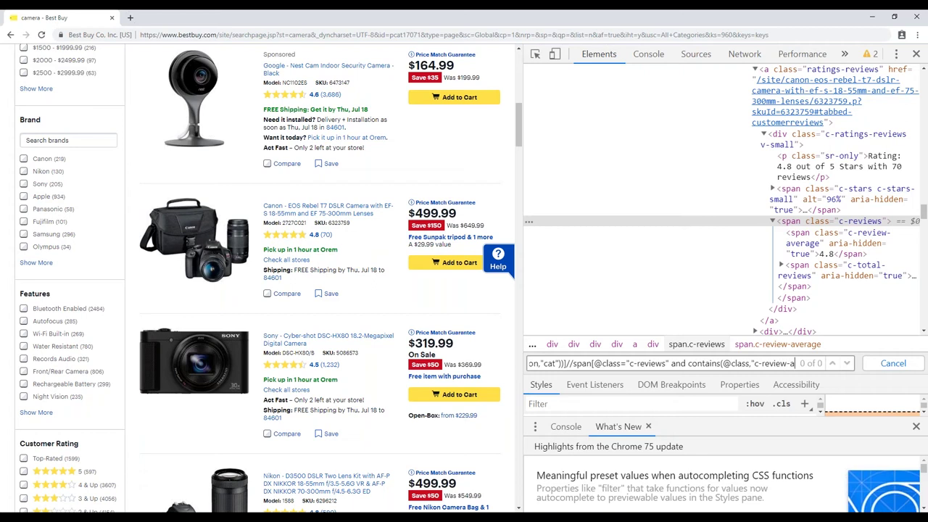
text(verage"))
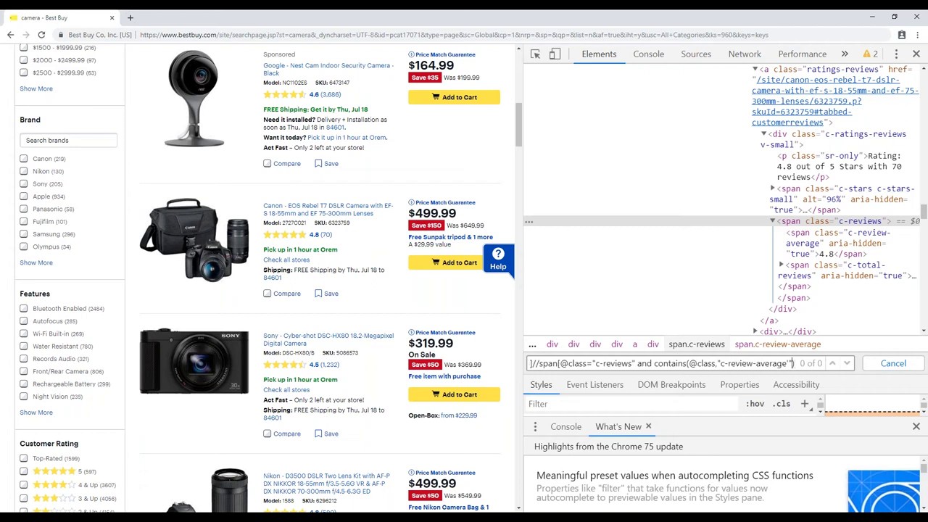
key(Left)
key(End)
text(])
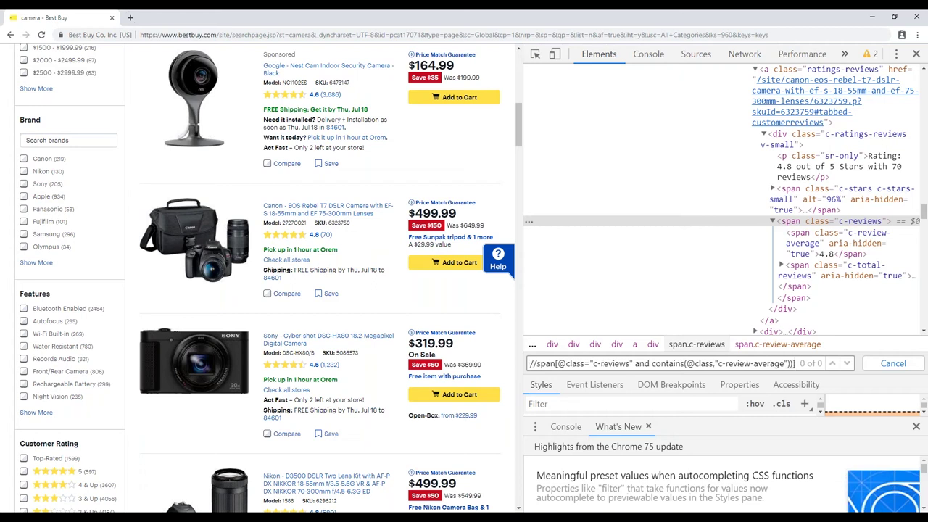
click(766, 363)
key(BackSpace)
key(BackSpace)
key(BackSpace)
key(BackSpace)
key(BackSpace)
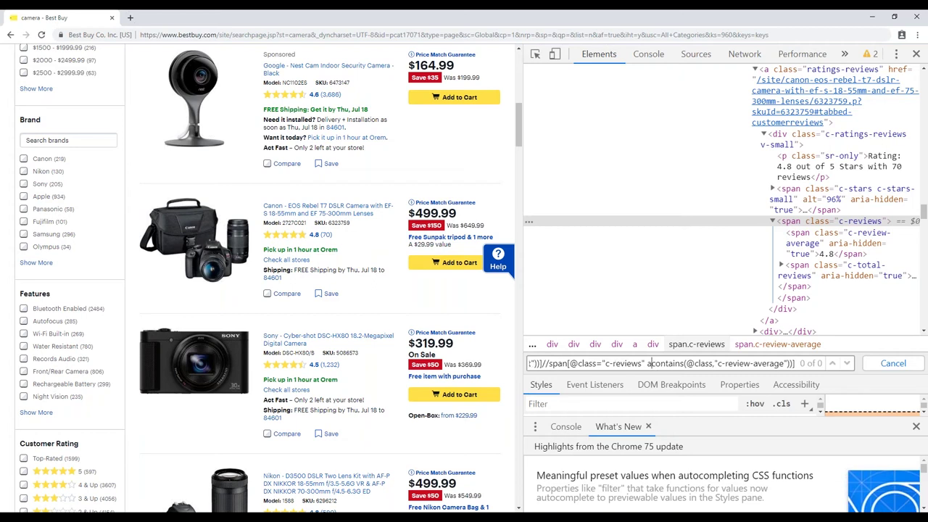
text(]span[)
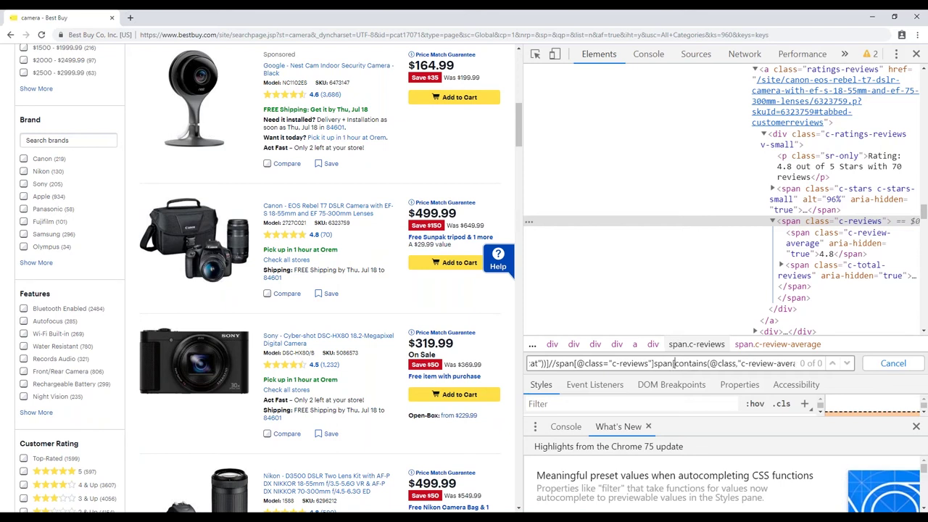
key(Left)
key(Left)
key(Left)
key(Left)
text(/)
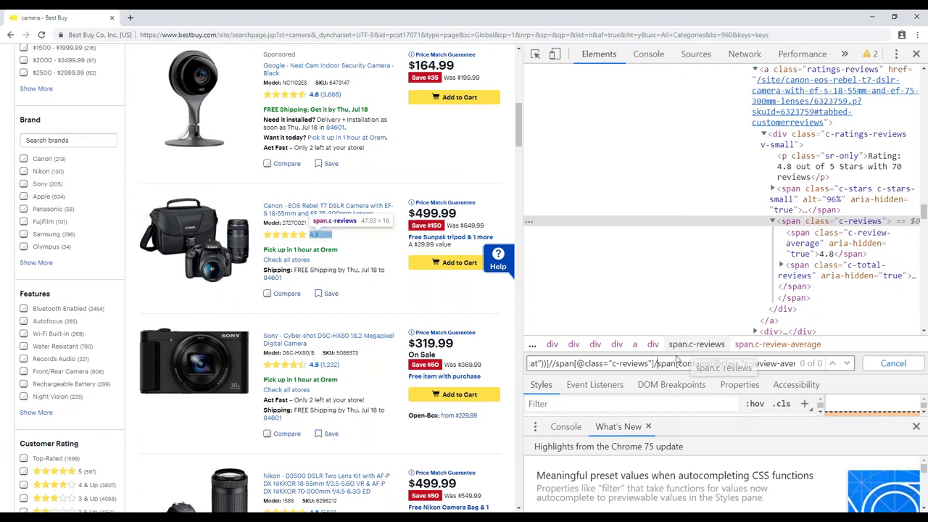
- Change the child span's class text to "c-total-reviews" and remove the surplus closing parenthesis from the XPath
drag(656, 364, 830, 372)
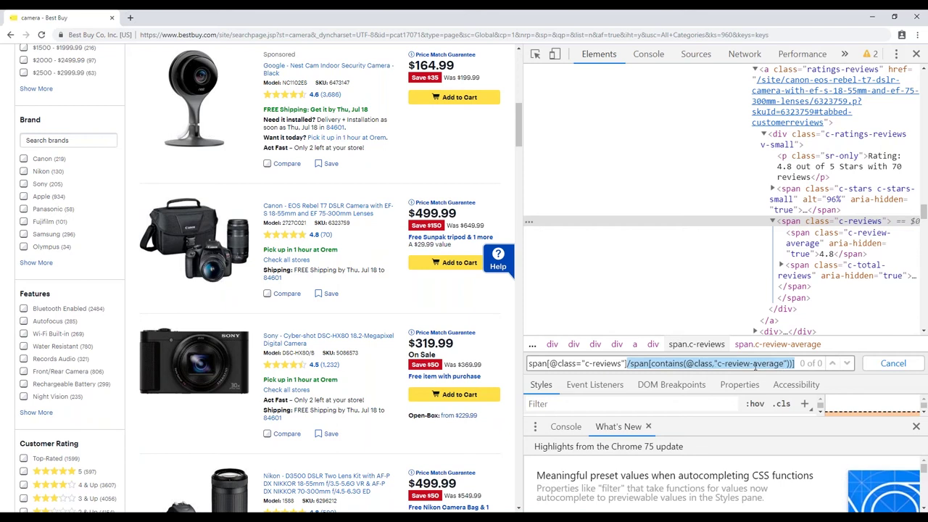
double_click(760, 365)
key(BackSpace)
key(BackSpace)
key(BackSpace)
key(BackSpace)
key(BackSpace)
key(BackSpace)
key(BackSpace)
key(BackSpace)
text(total)
text(-reviews)
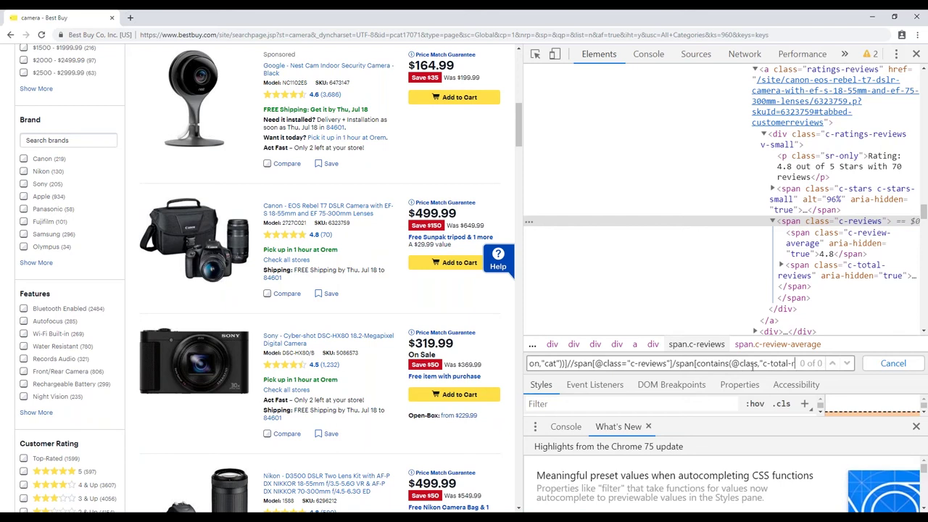
text(")))
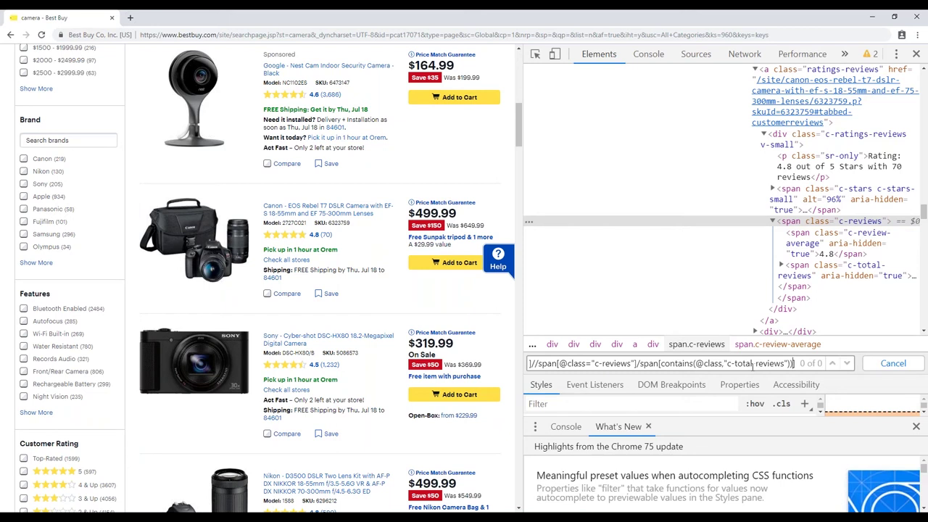
text(])
key(Left)
key(BackSpace)
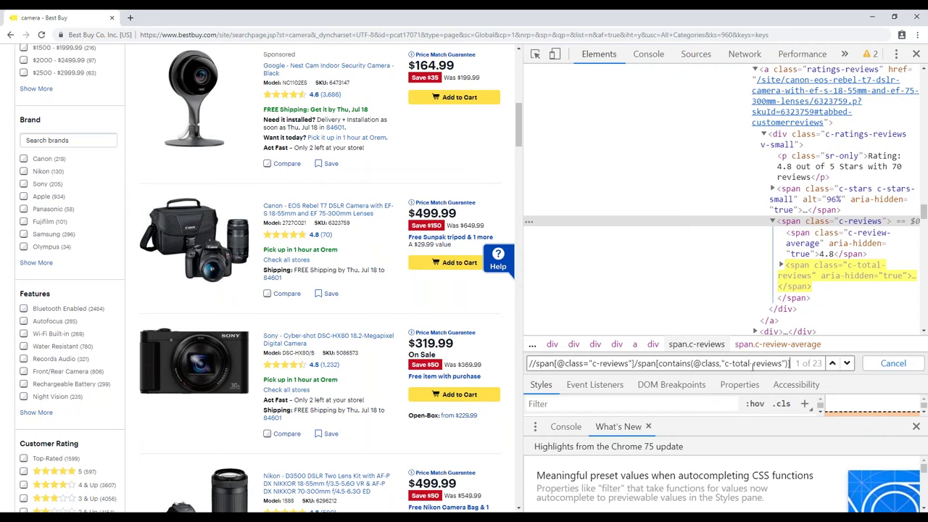
drag(791, 363, 635, 360)
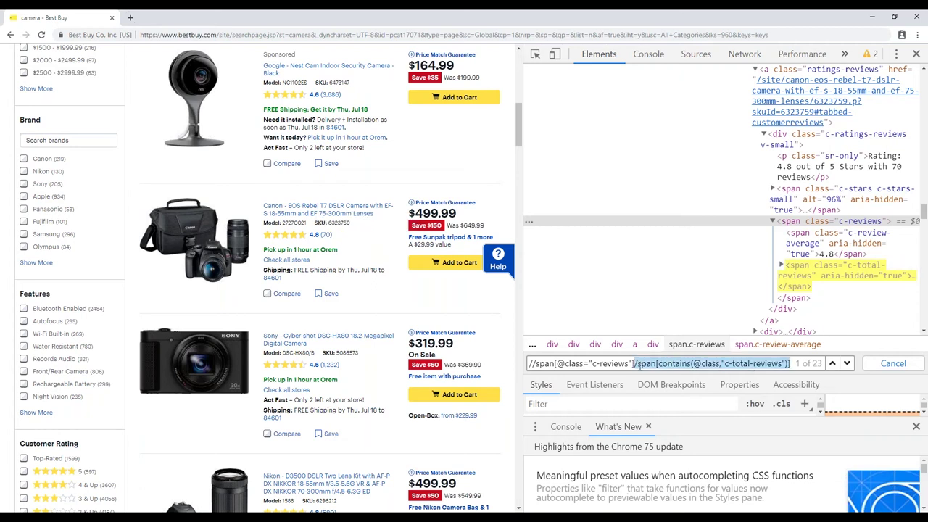
click(531, 363)
key(ctrl+v)
drag(532, 364, 819, 369)
key(ctrl+c)
click(819, 369)
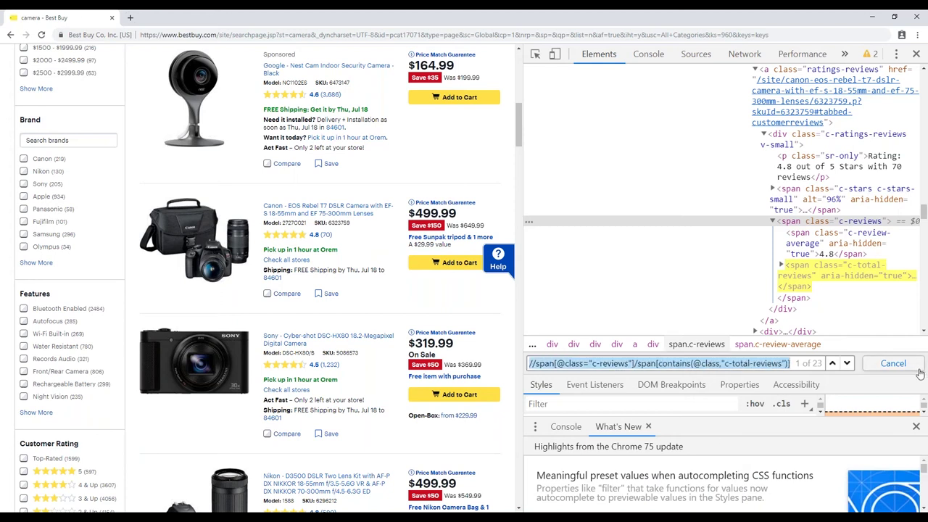
- Switch to Mozenda, replace the TotalReview capture's XPath with the copied c-total-reviews expression, and preview the captured text
key(alt+Tab)
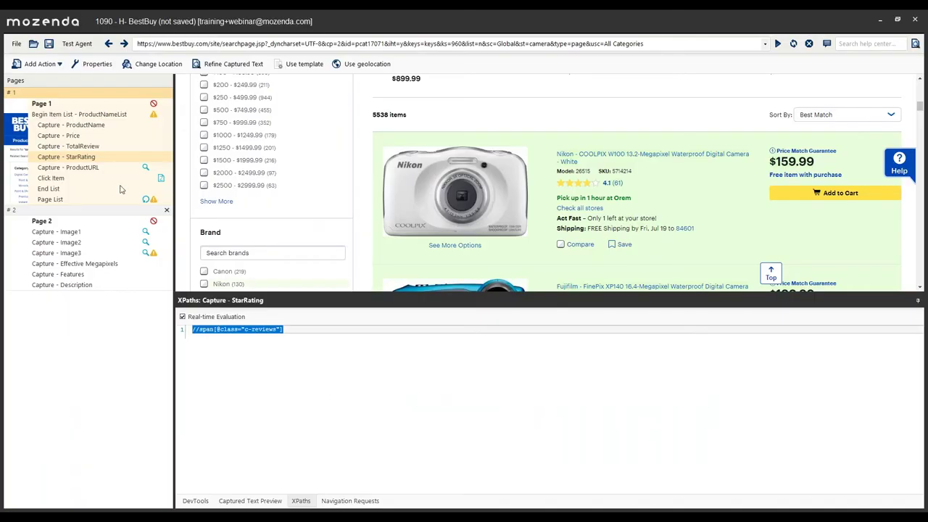
click(102, 168)
click(105, 147)
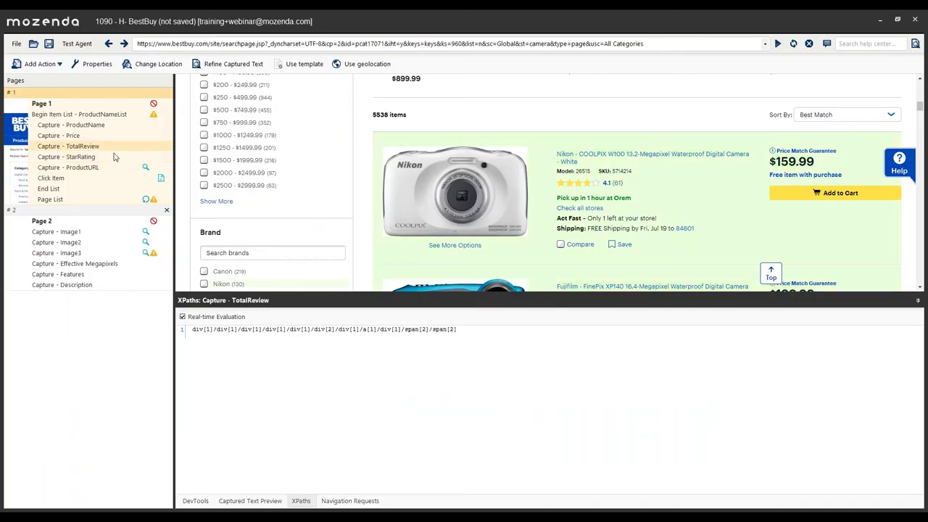
drag(520, 330, 175, 362)
key(ctrl+v)
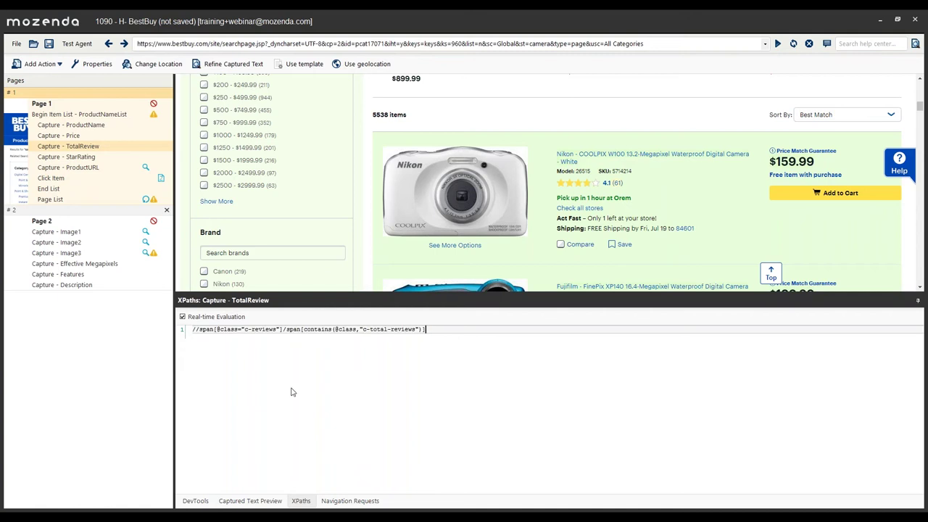
click(88, 159)
click(236, 500)
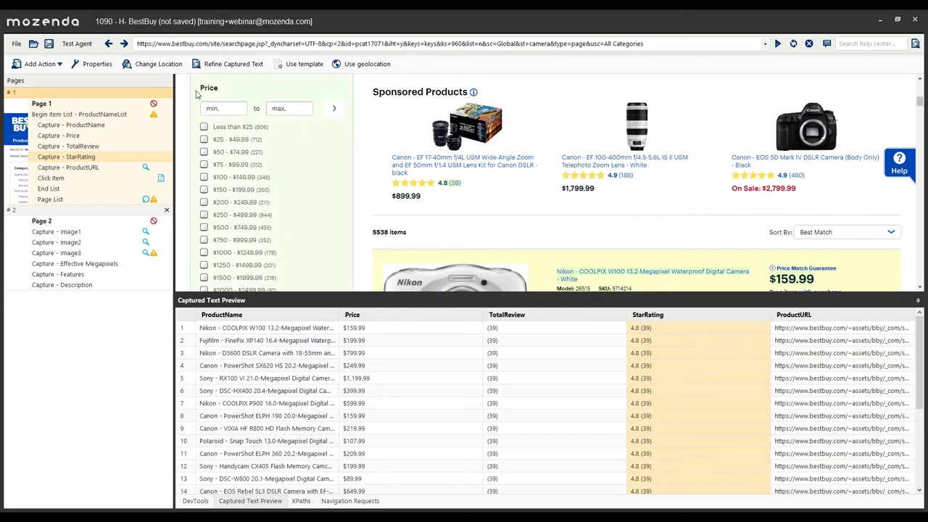
right_click(95, 158)
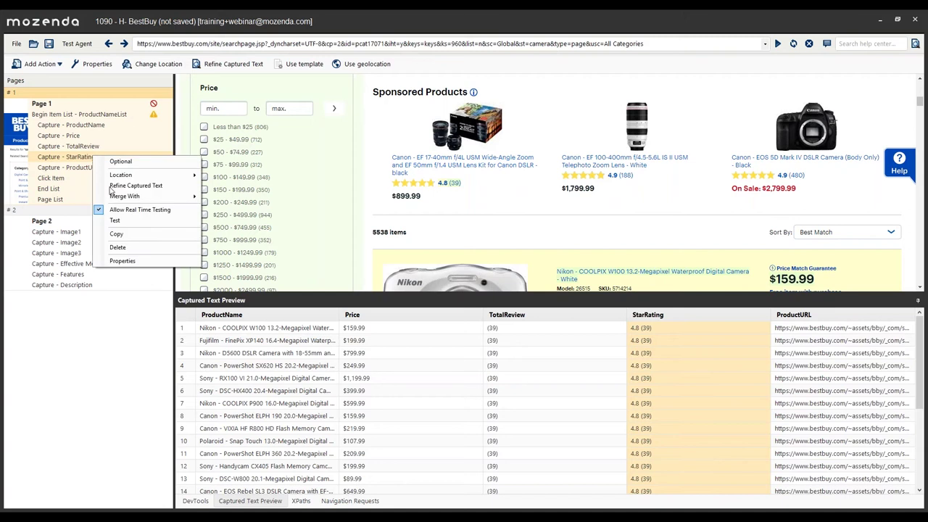
click(127, 259)
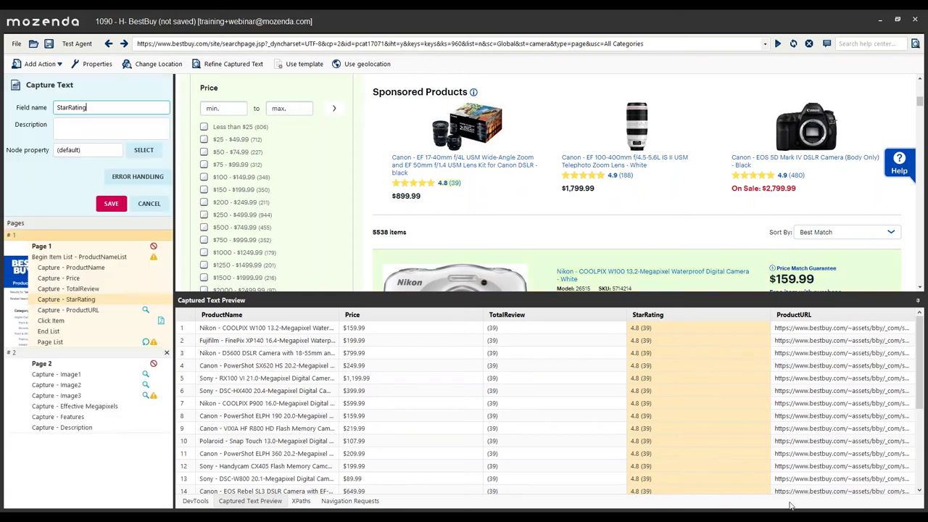
click(148, 203)
- Refine the StarRating capture's text with the capture definition %StarRating%( so only the text before the parenthesis is captured
right_click(118, 163)
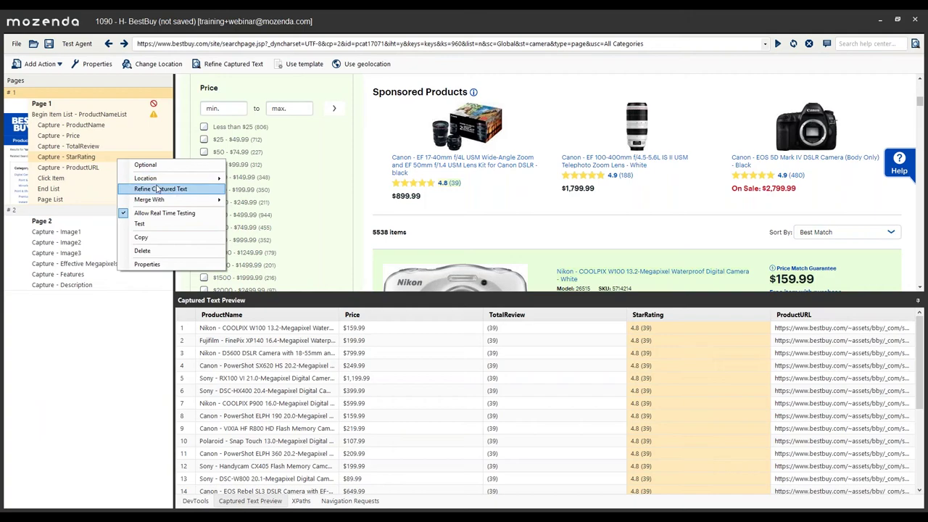
click(158, 188)
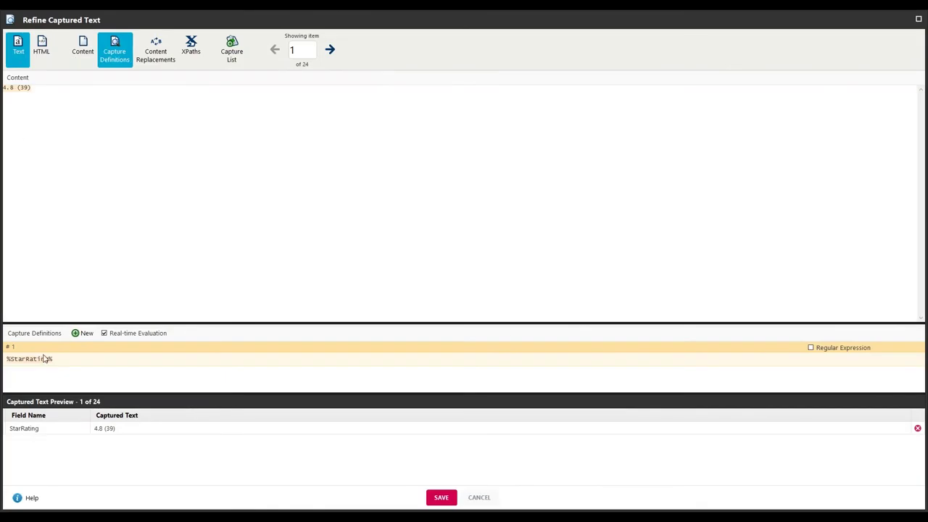
click(73, 358)
text(9)
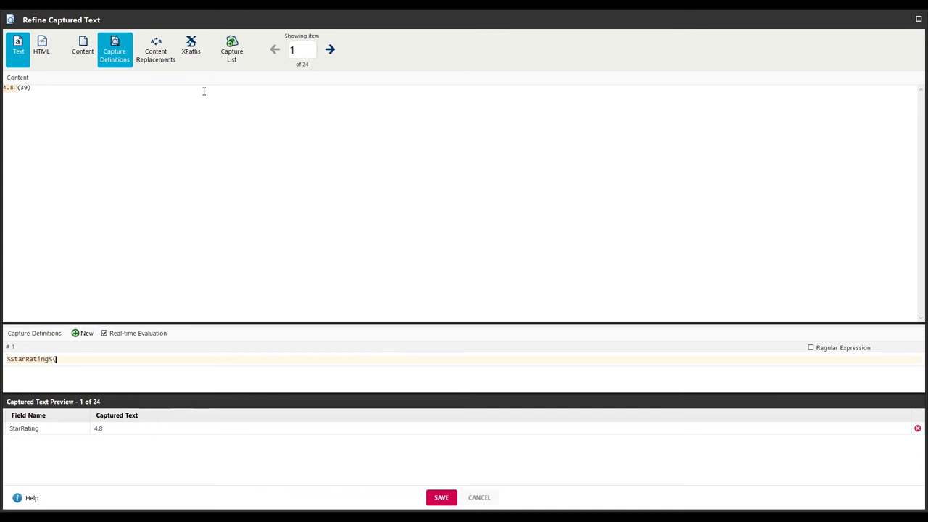
- Check the StarRating definition on the following list items and save the refinement
click(330, 52)
click(330, 52)
click(330, 52)
click(330, 52)
click(440, 497)
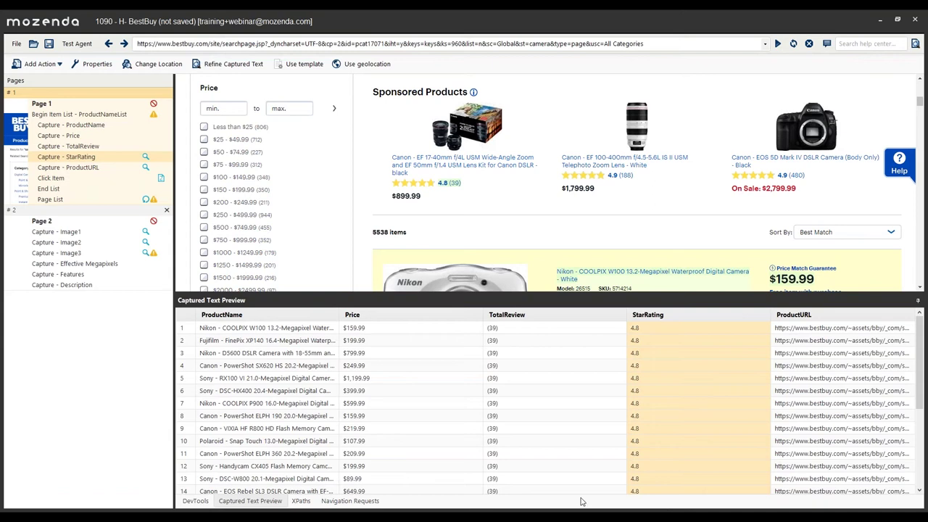
- Review the TotalReview values in the captured text preview and open that capture for text refinement
click(95, 147)
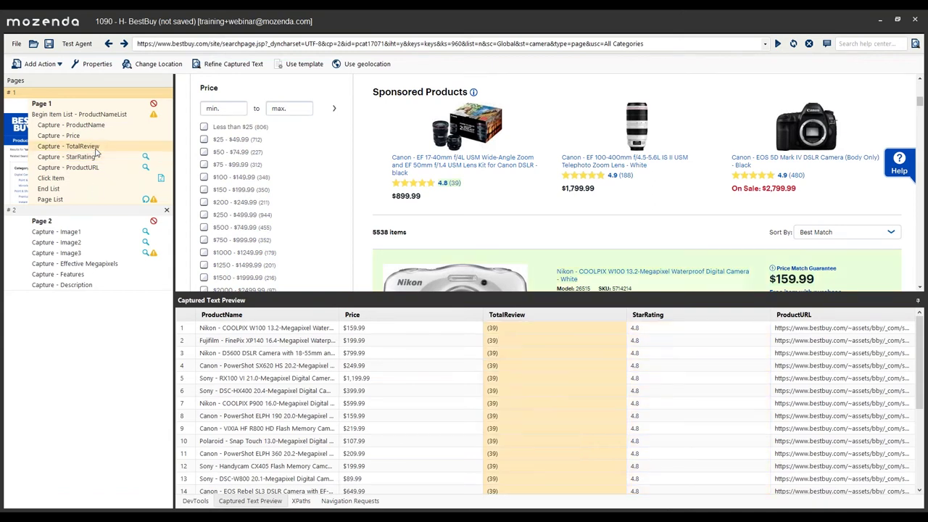
scroll(558, 342, down, 2)
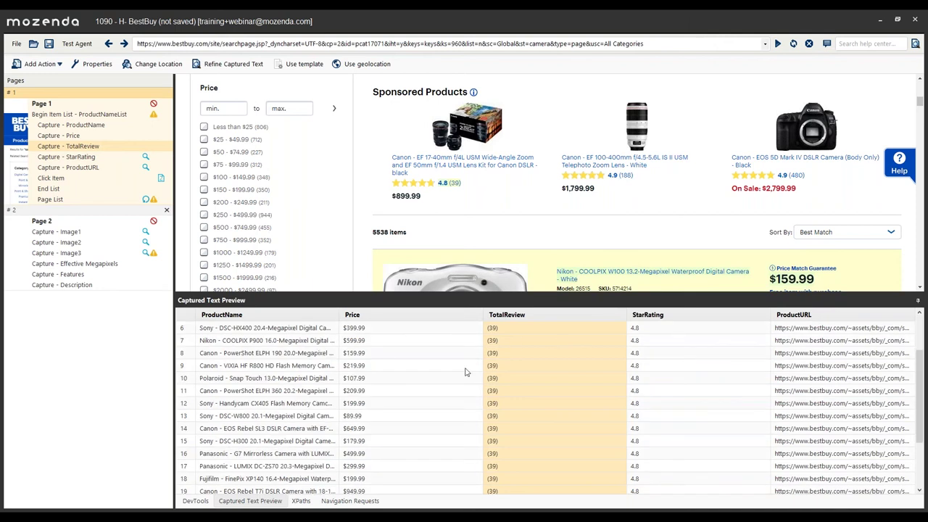
scroll(467, 372, down, 2)
right_click(100, 149)
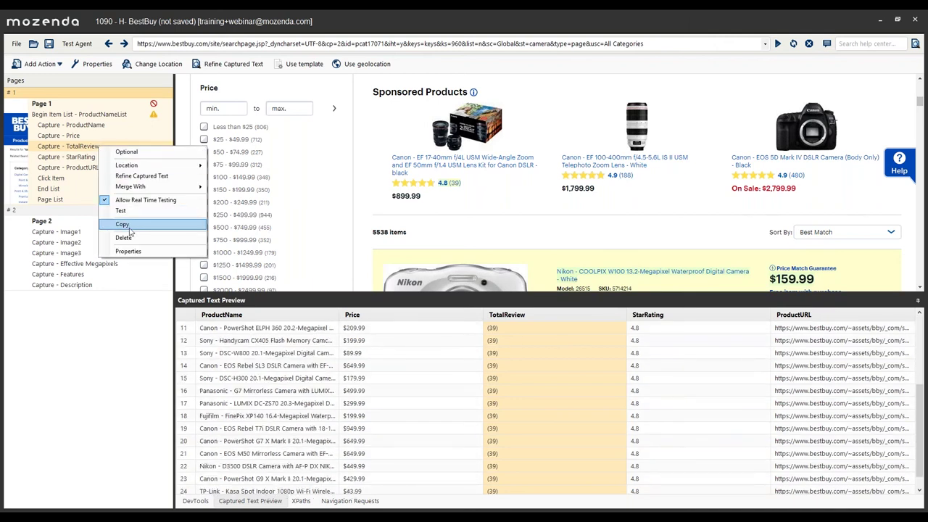
click(247, 176)
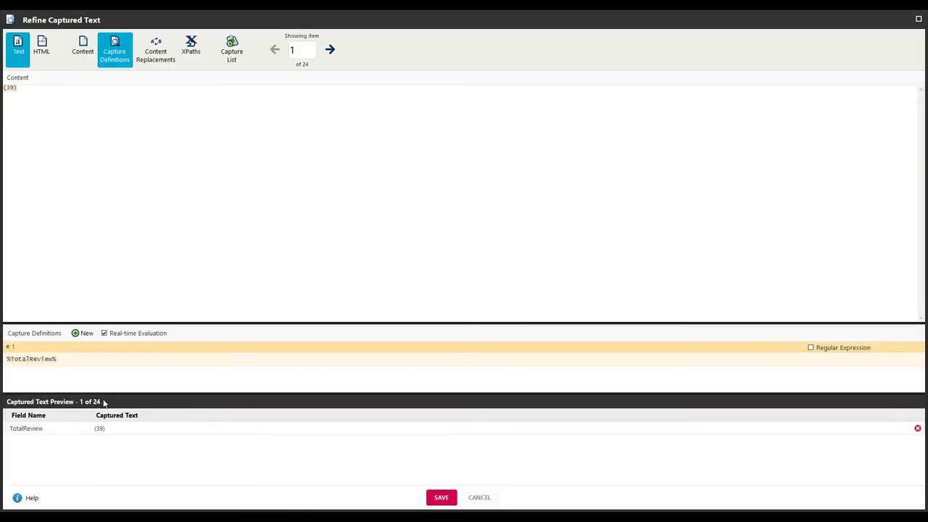
click(117, 386)
- Add two text replacements to the TotalReview content, replacing "(" and ")" with nothing
click(155, 50)
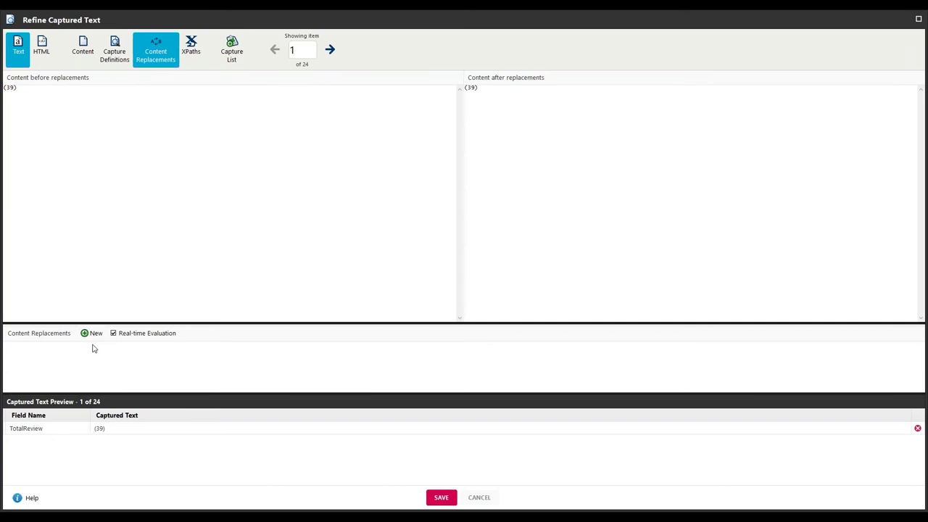
click(91, 334)
click(96, 347)
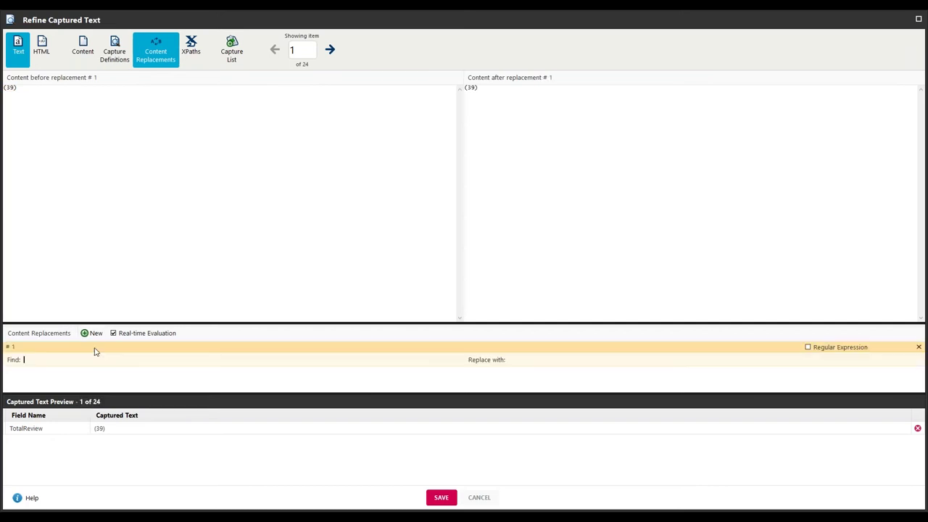
click(143, 357)
text(()
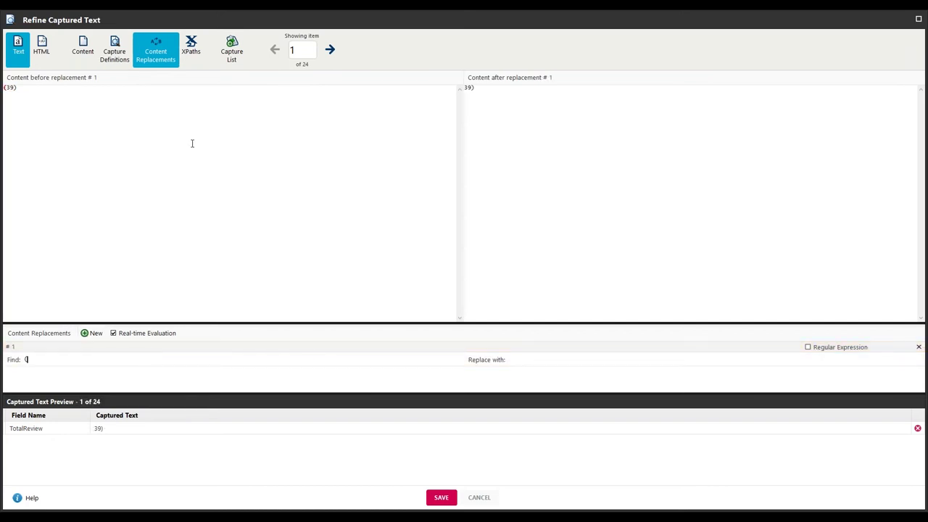
click(94, 333)
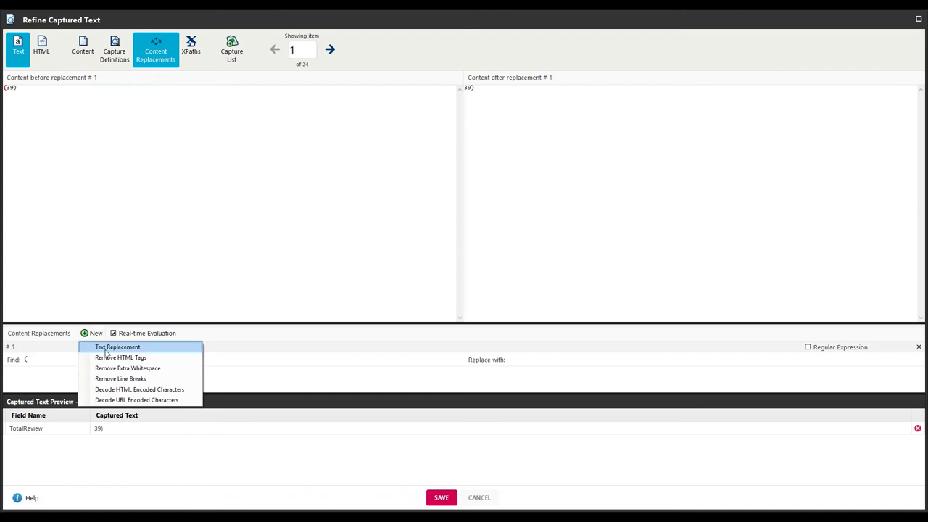
click(86, 346)
text())
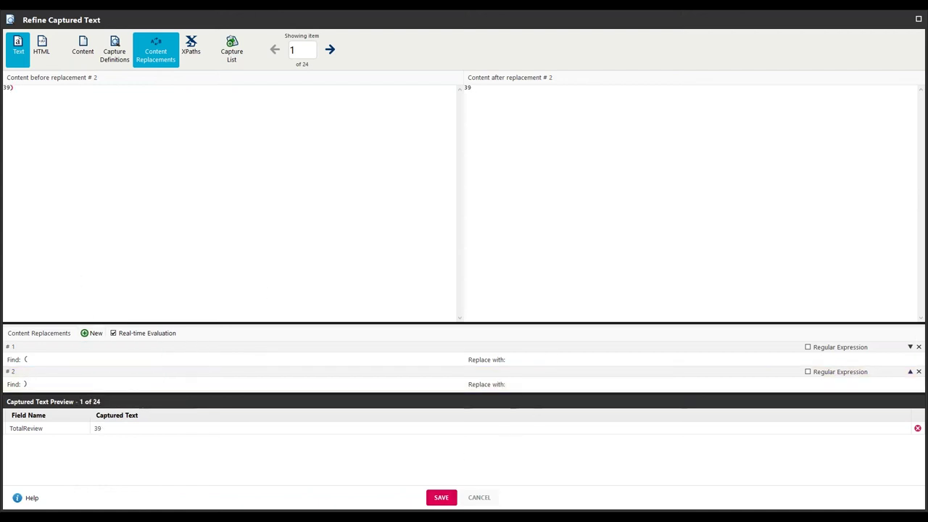
- Save the TotalReview text refinement and look over the product list on the search results page
click(447, 500)
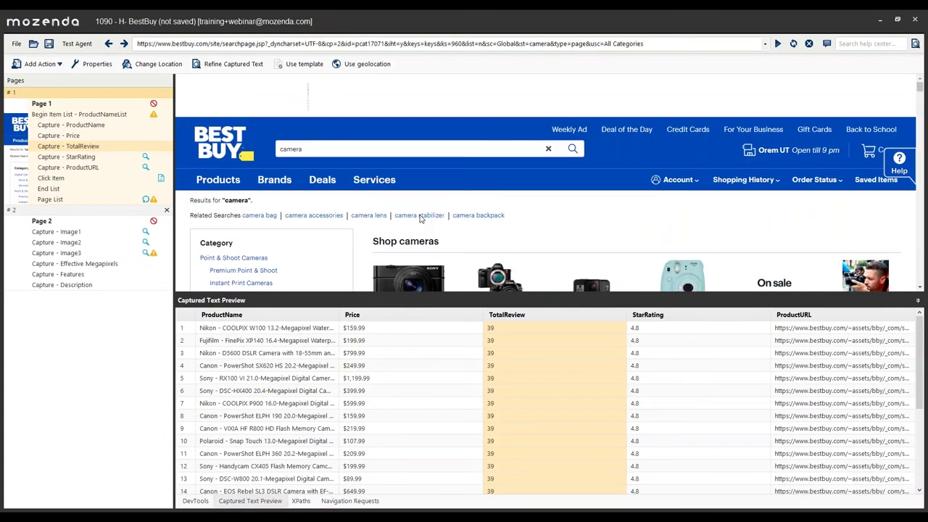
scroll(421, 217, down, 10)
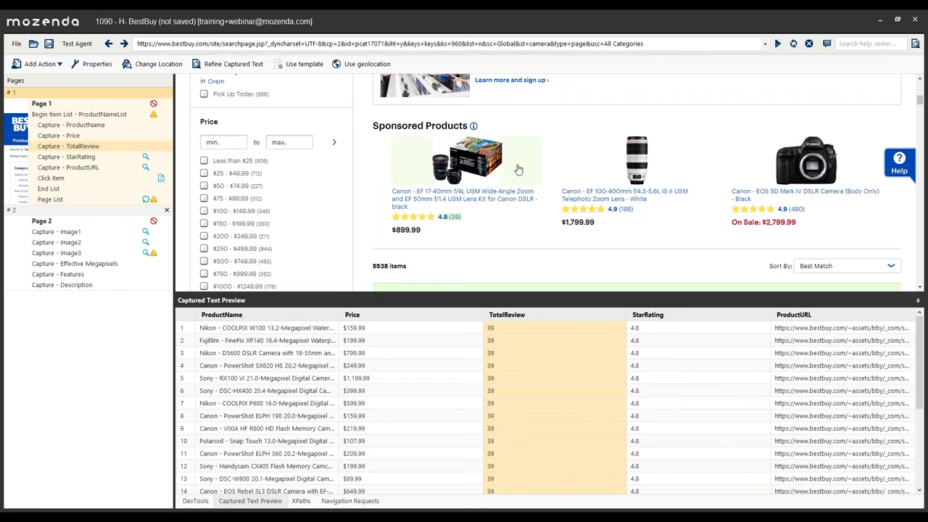
scroll(437, 267, down, 5)
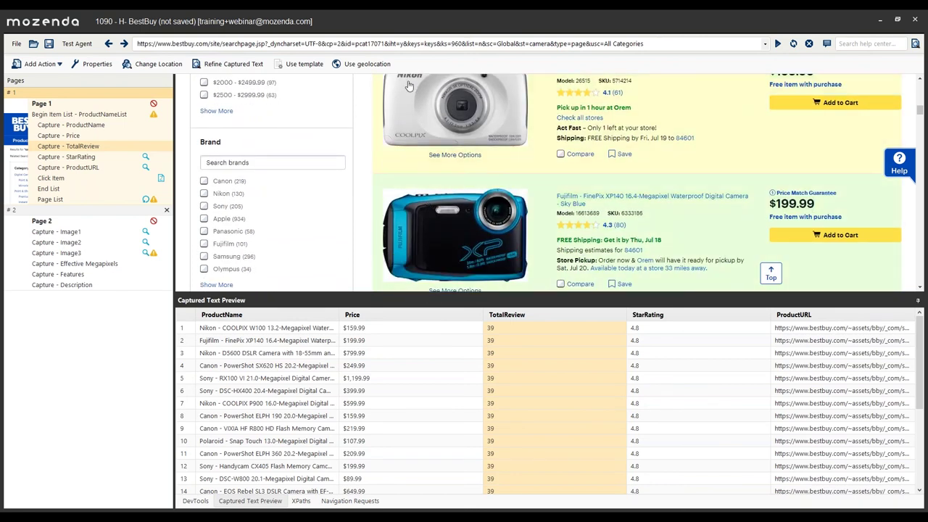
right_click(124, 120)
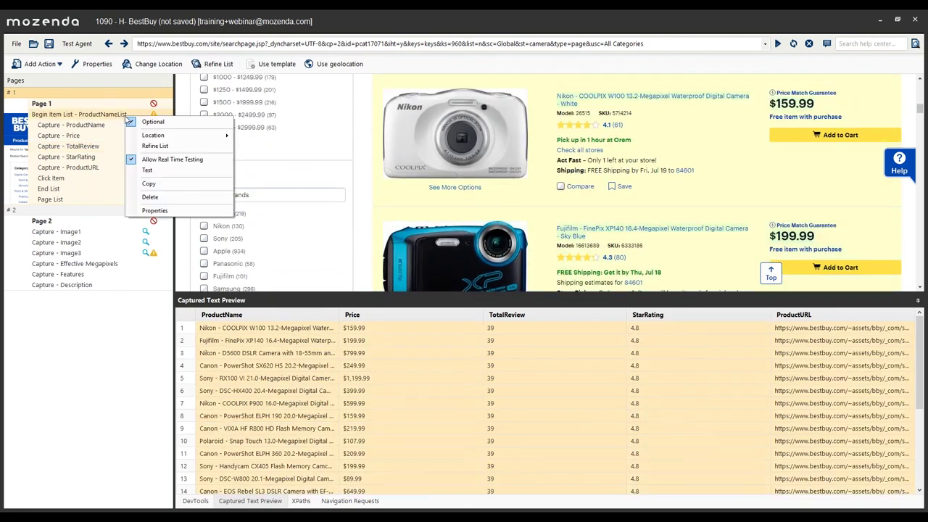
key(Escape)
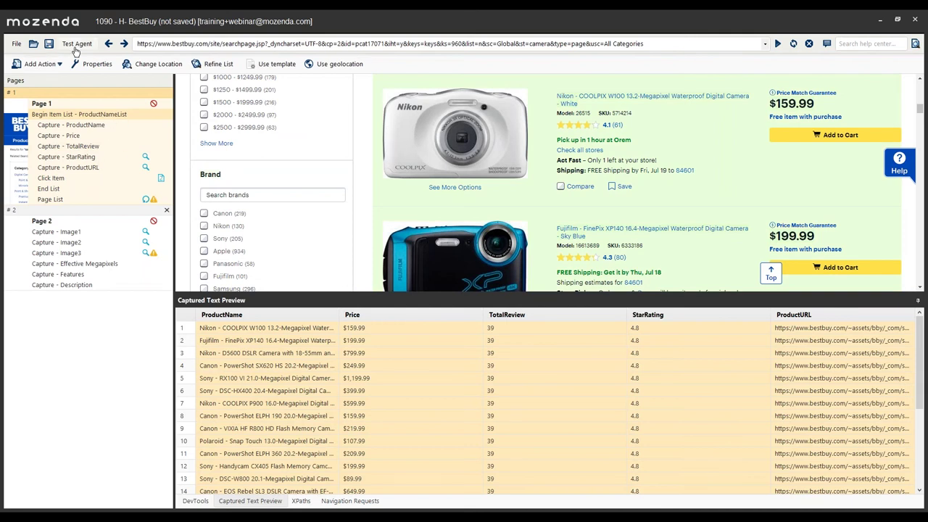
- Run a test of the agent with the existing test settings and dismiss the notice raised at the Click Item action
click(76, 45)
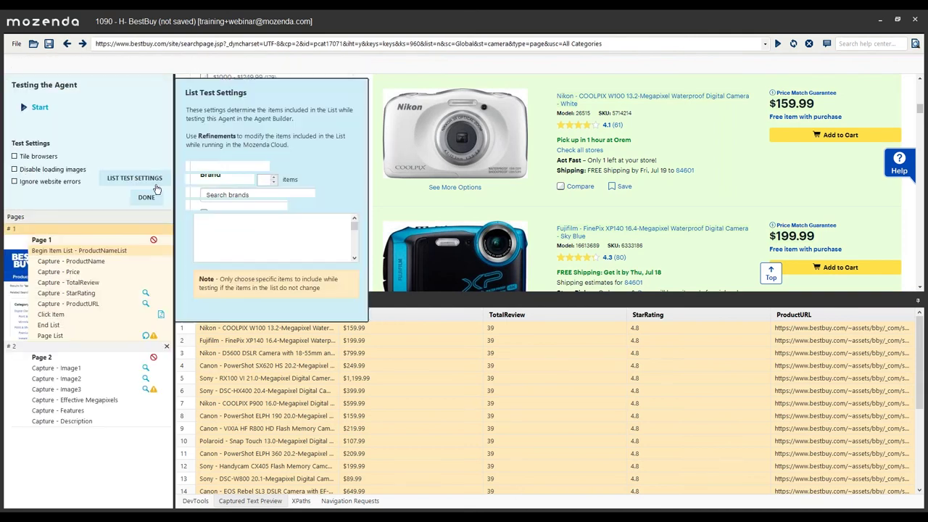
click(23, 109)
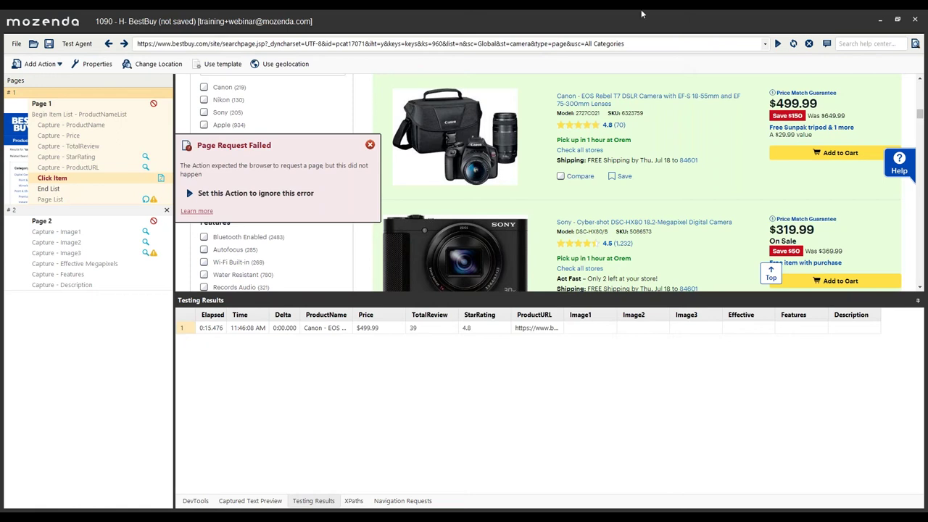
click(370, 144)
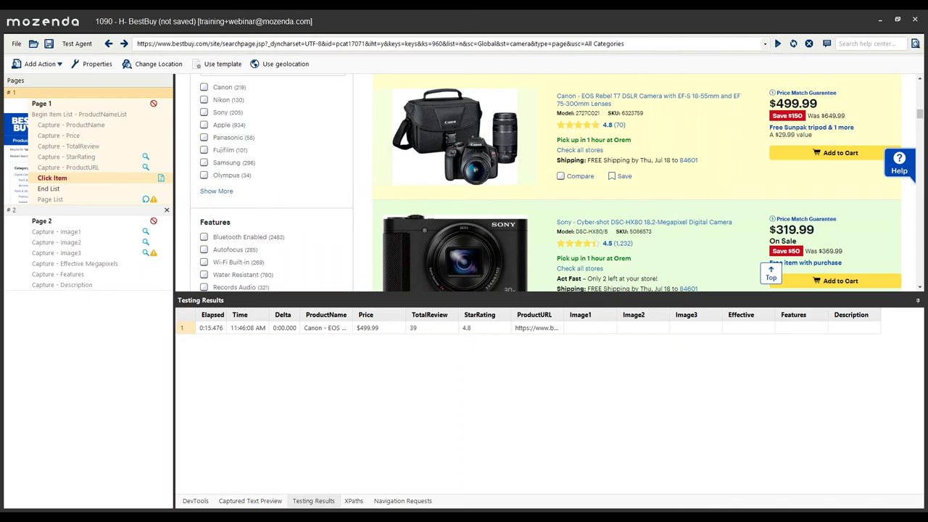
- Try to reassign the Click Item action's location to the Canon EOS Rebel T7 product title
right_click(59, 180)
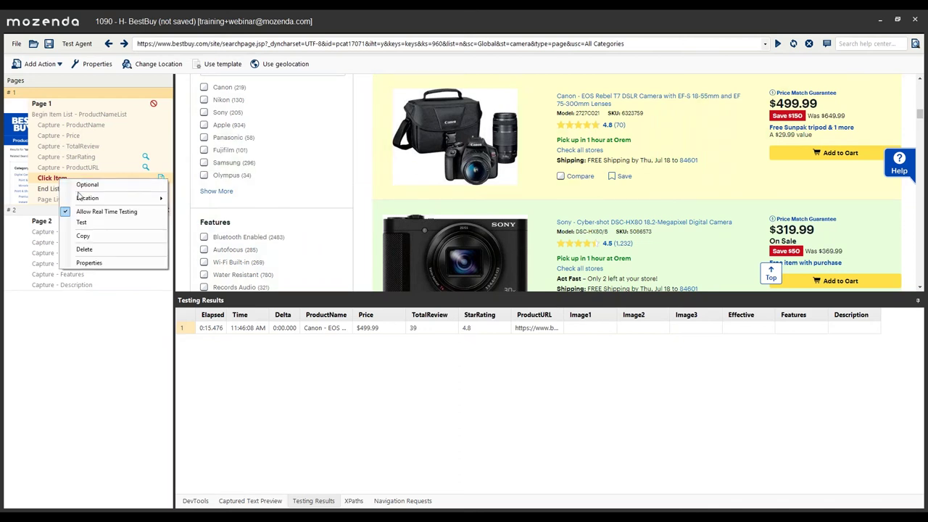
mouse_move(86, 198)
click(207, 199)
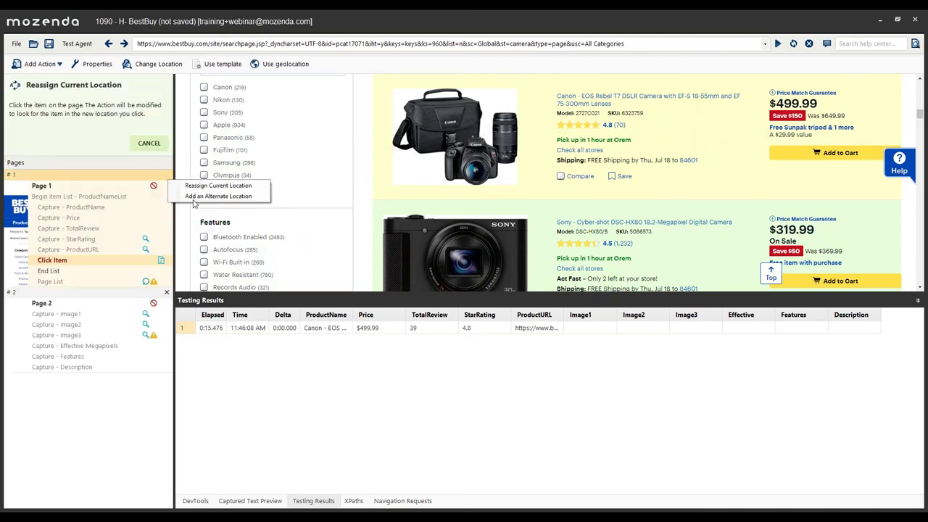
click(580, 106)
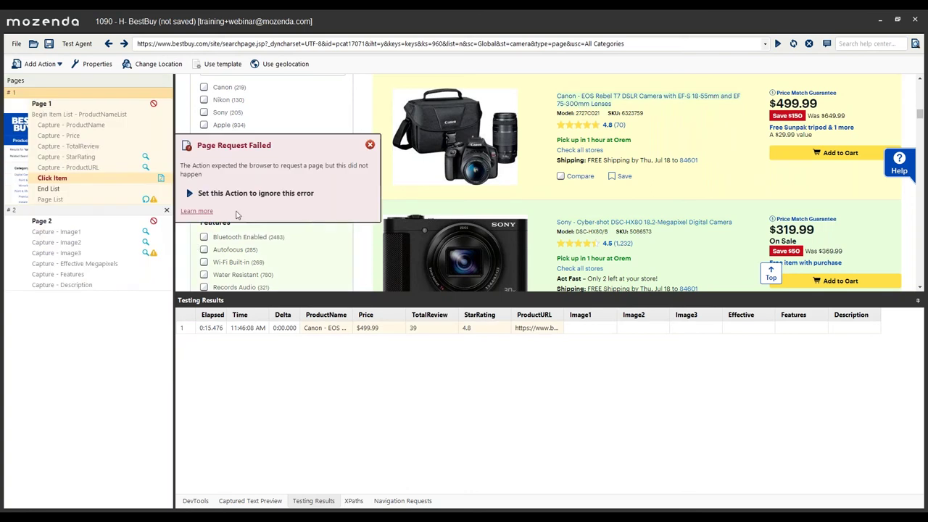
click(370, 145)
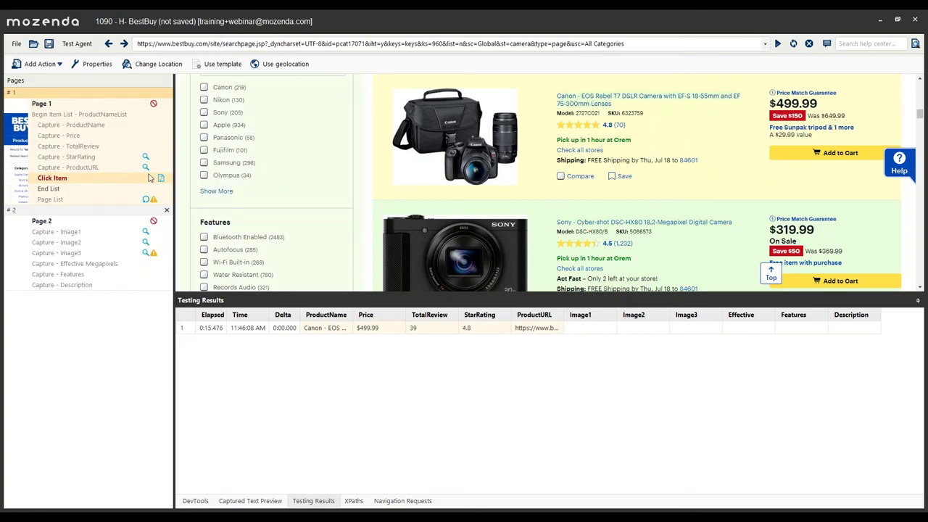
- Try to reassign the Click Item action's location to the Canon EOS Rebel T7i product title further down the list
scroll(651, 158, down, 20)
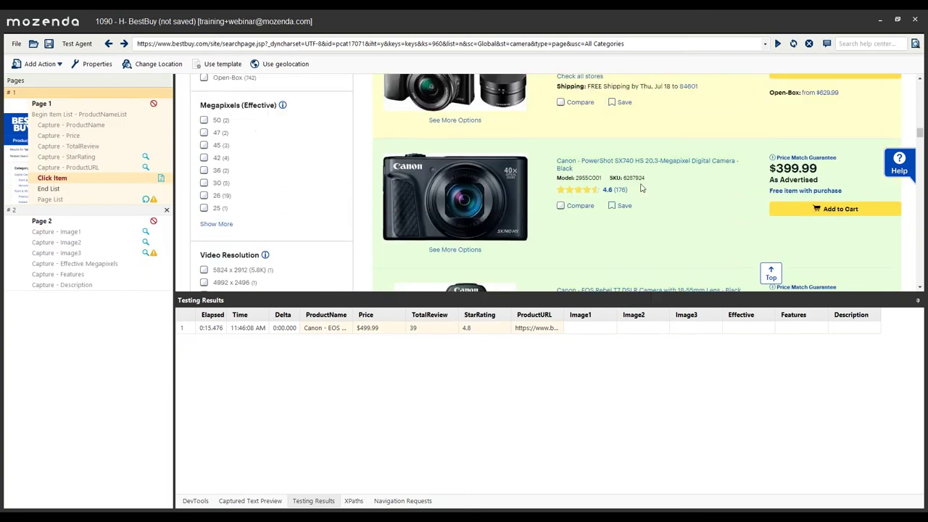
scroll(631, 187, down, 6)
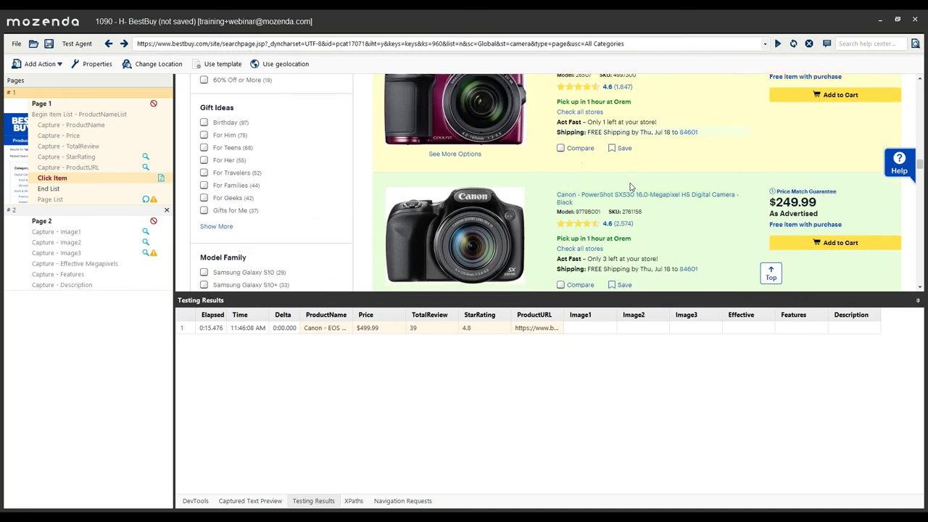
scroll(630, 187, up, 3)
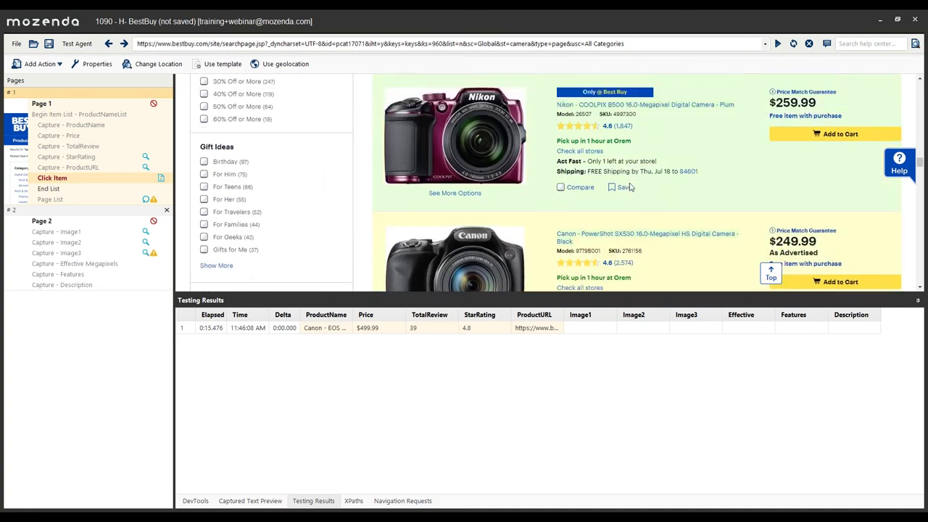
right_click(106, 184)
mouse_move(134, 199)
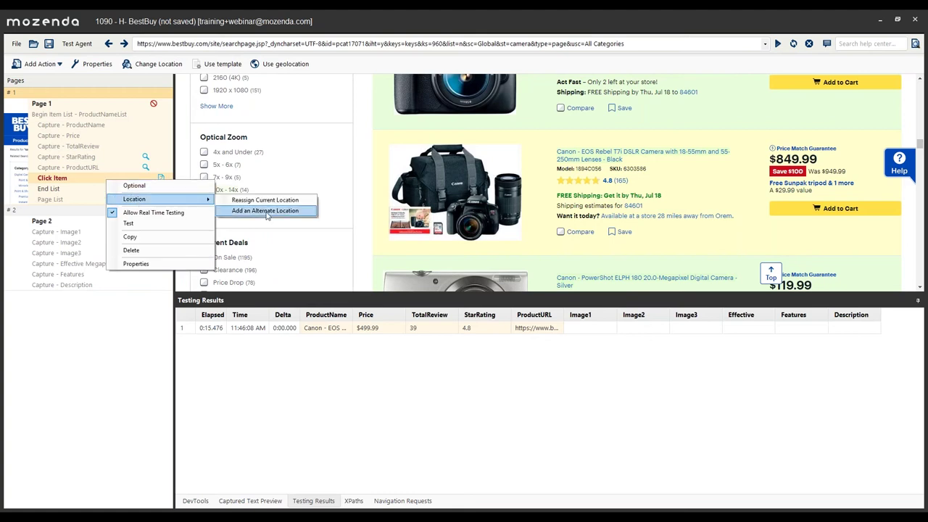
click(267, 200)
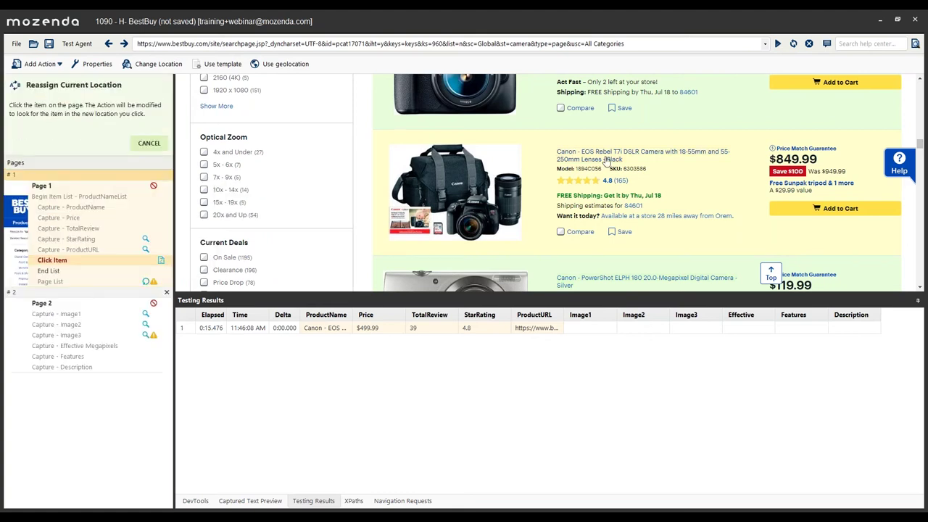
click(370, 145)
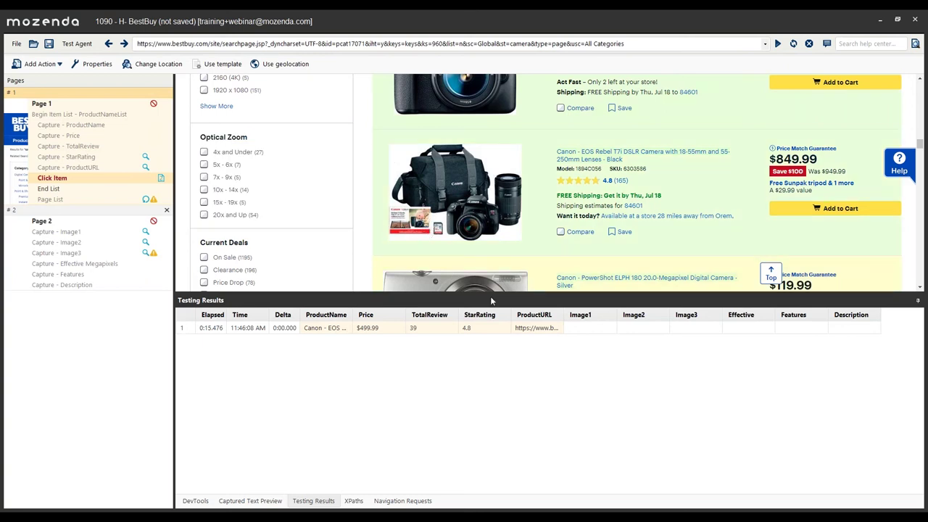
- Return to the Canon EOS Rebel T7 listing and try again to reassign the Click Item location to its title
scroll(575, 208, up, 10)
scroll(575, 208, down, 3)
scroll(575, 208, down, 1)
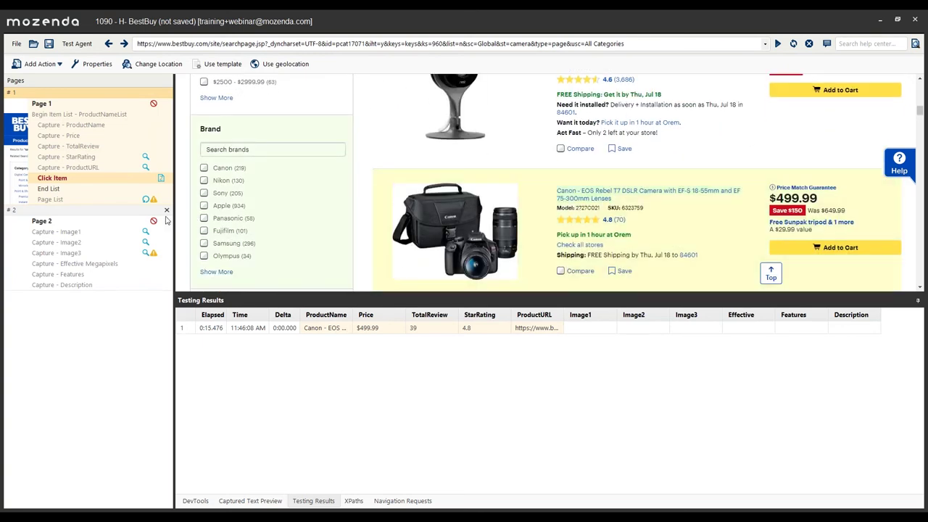
right_click(118, 182)
mouse_move(213, 198)
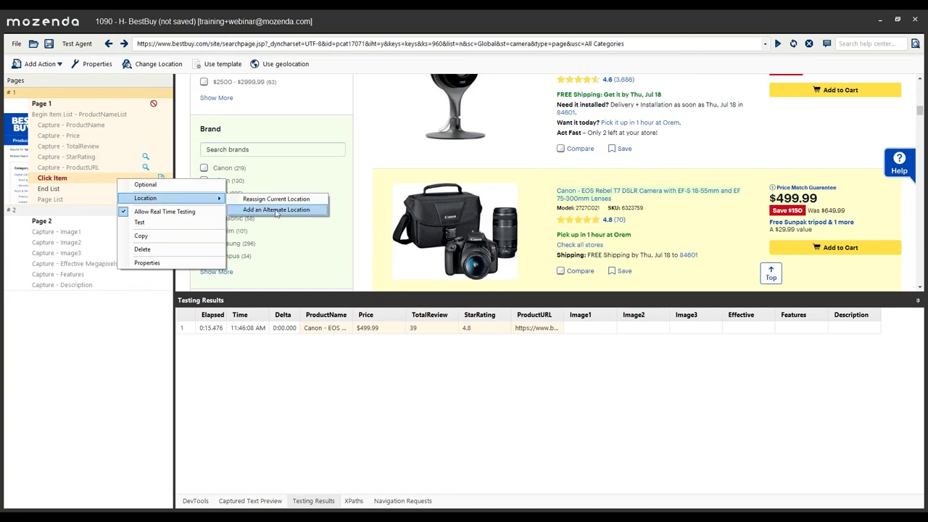
click(279, 200)
click(590, 195)
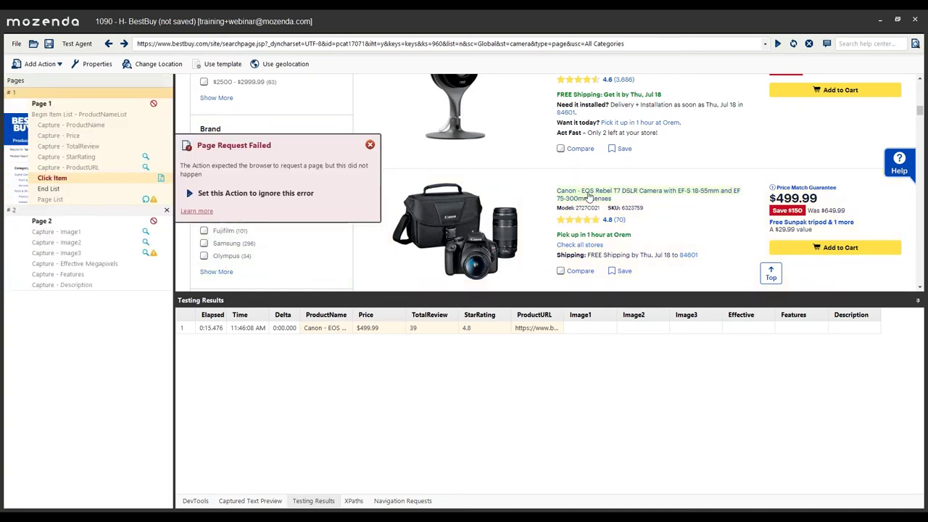
click(370, 146)
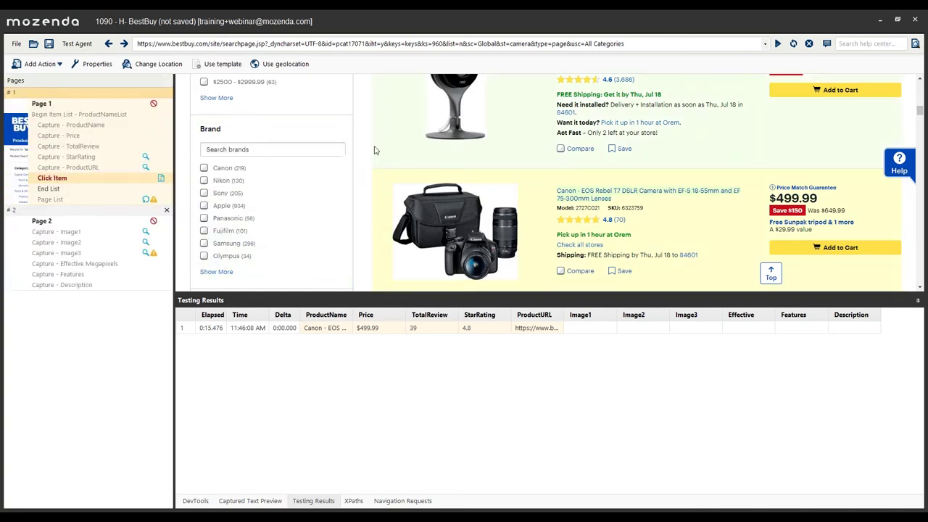
click(92, 167)
click(90, 179)
right_click(92, 181)
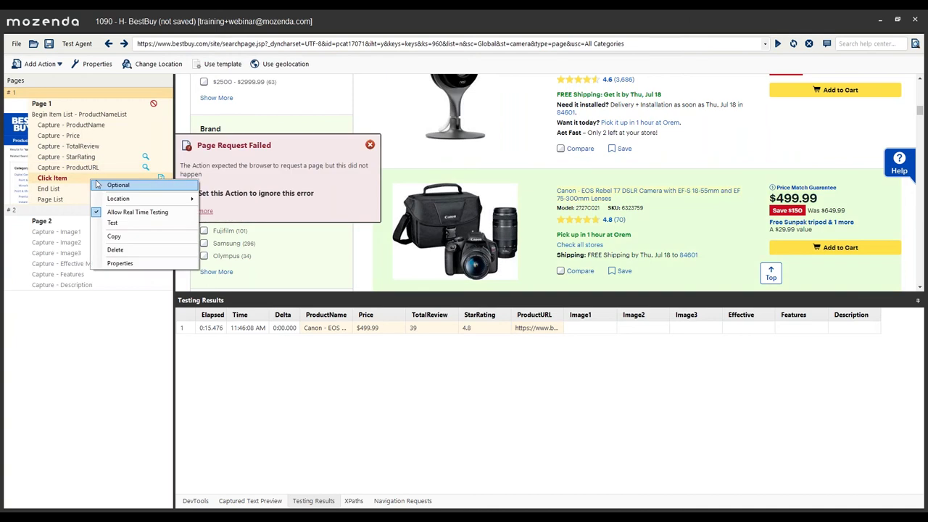
click(102, 179)
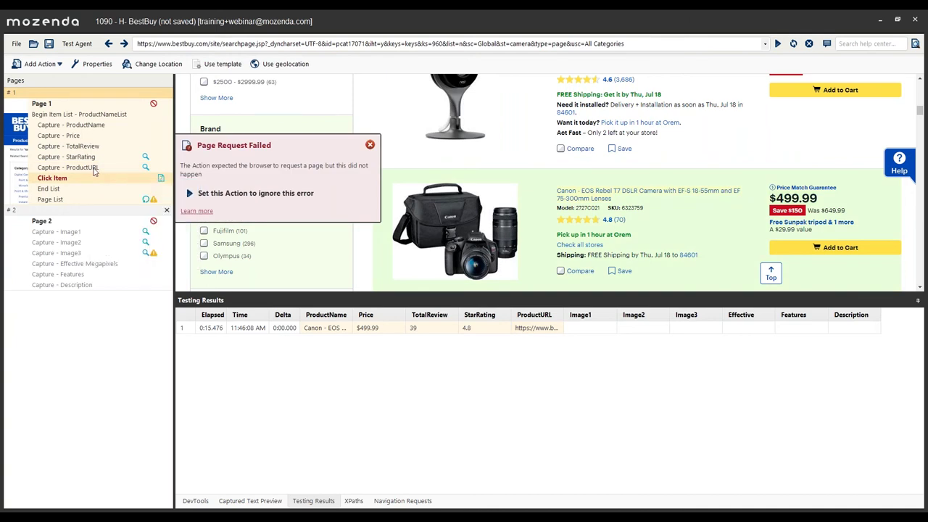
- Add a Load New Page action after the ProductURL capture, using %ProductURL% as the page URL
click(93, 167)
click(40, 64)
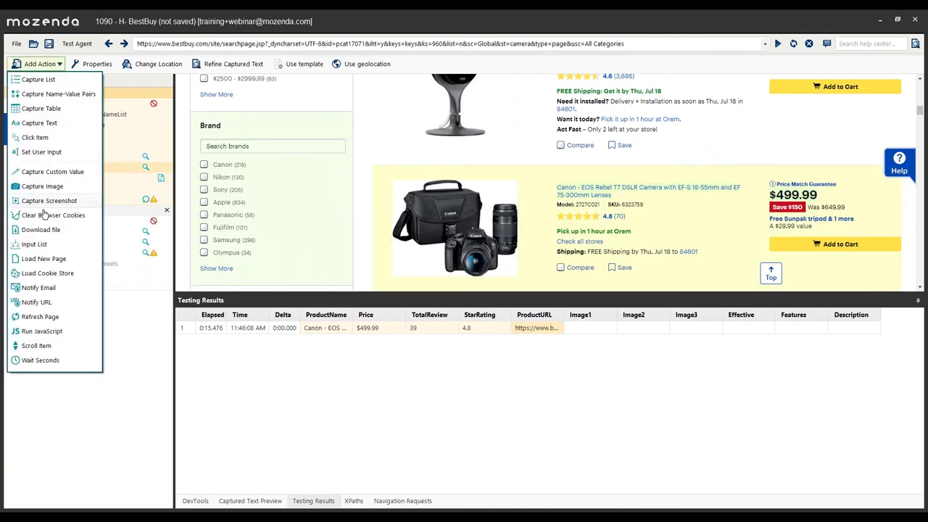
click(43, 259)
key(BackSpace)
text(%%)
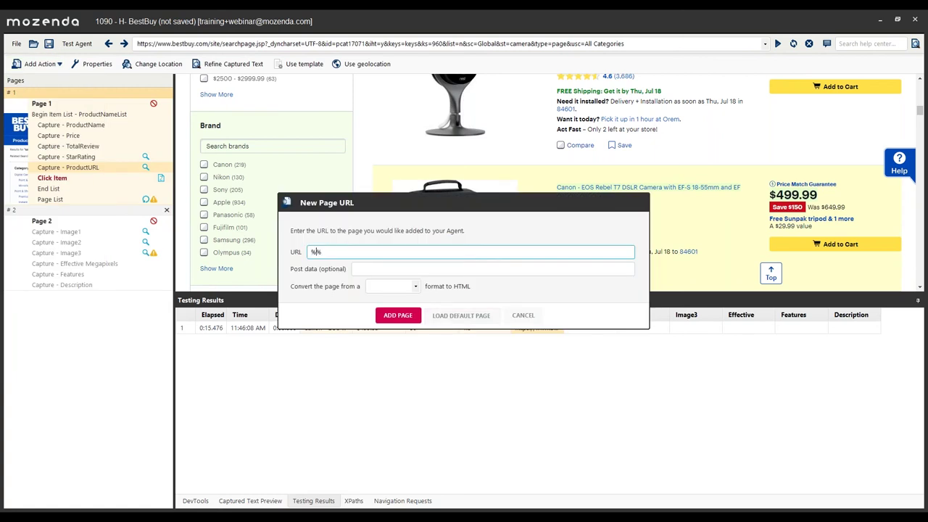
text(ProductURL)
click(395, 317)
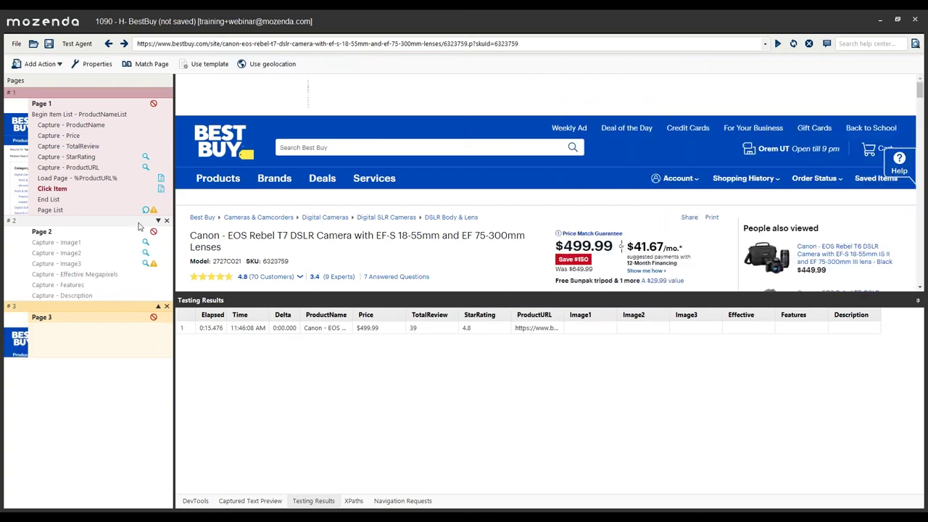
- Choose the destination page on which the %ProductURL% Load Page action performs its actions, and save the action
click(162, 179)
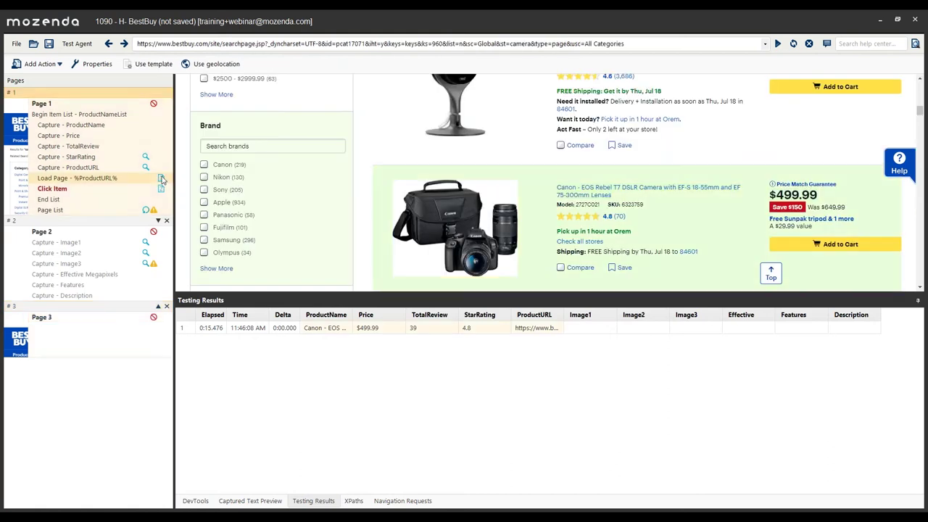
click(138, 214)
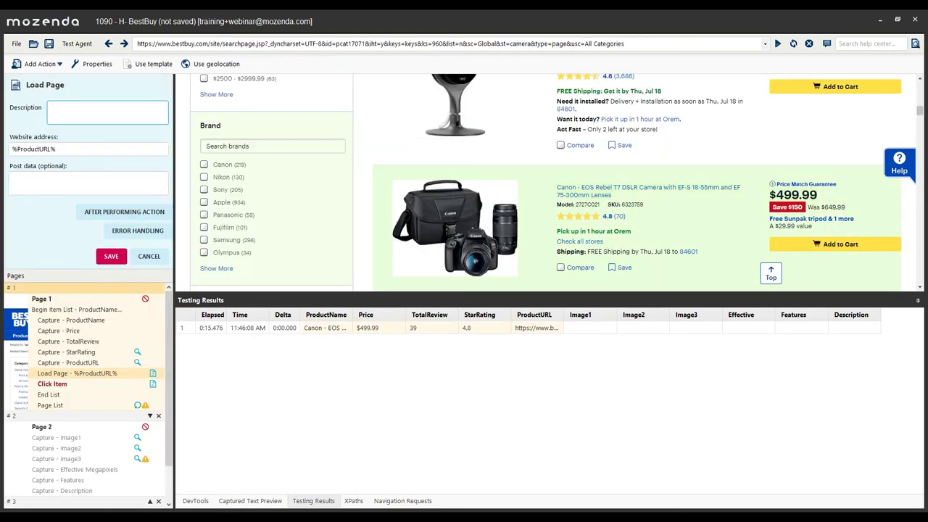
click(149, 211)
click(278, 173)
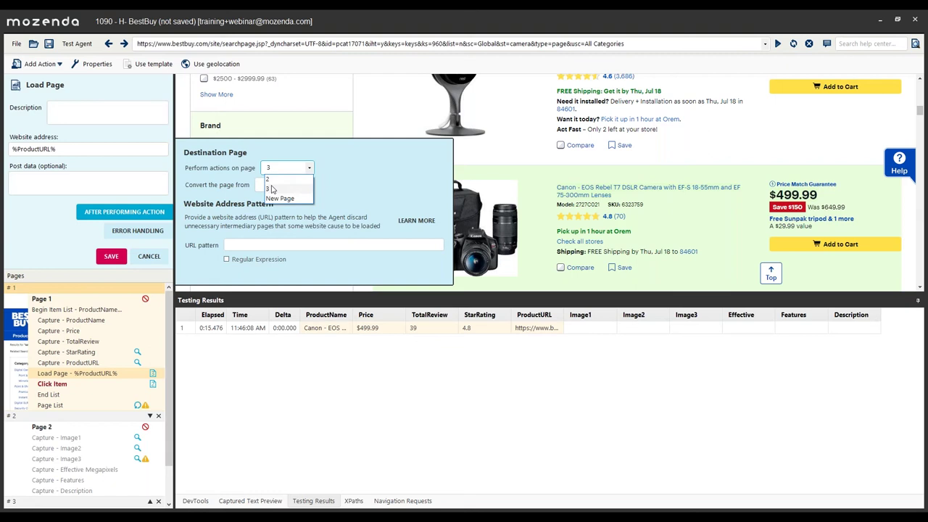
click(279, 192)
click(124, 259)
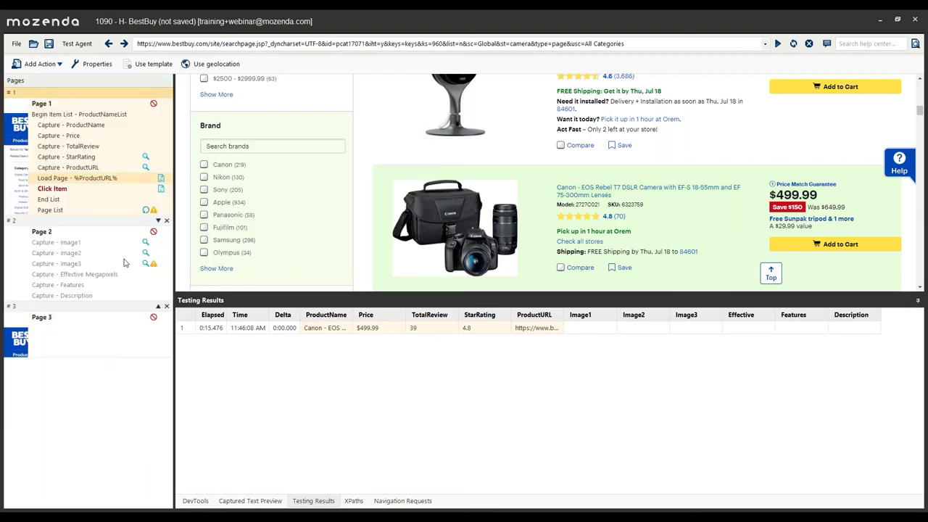
- Delete the failing Click Item action from Page 1 and remove the extra Page 3 from the agent
click(84, 192)
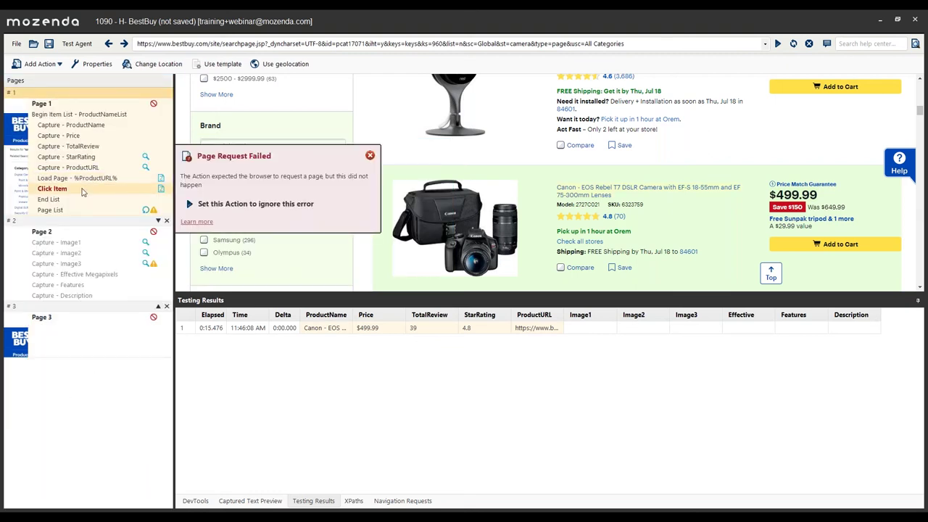
right_click(84, 192)
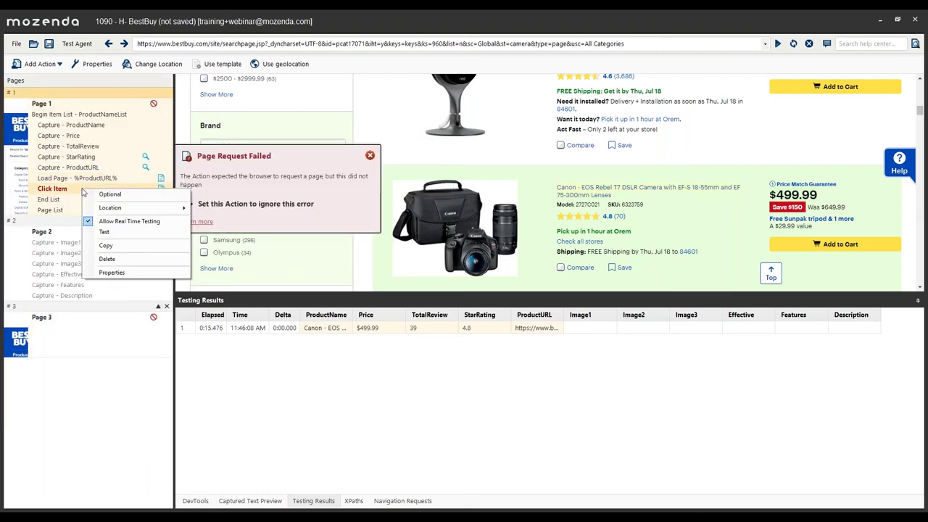
click(108, 259)
click(439, 290)
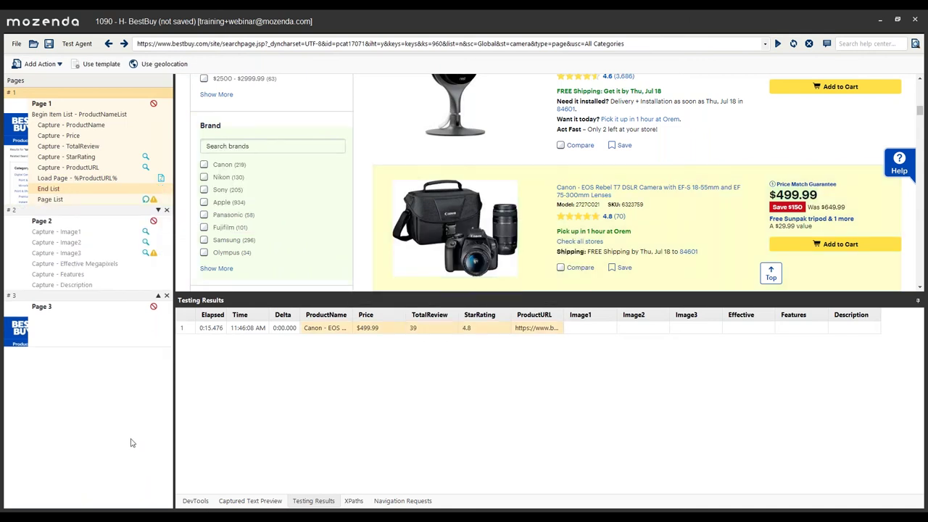
click(166, 297)
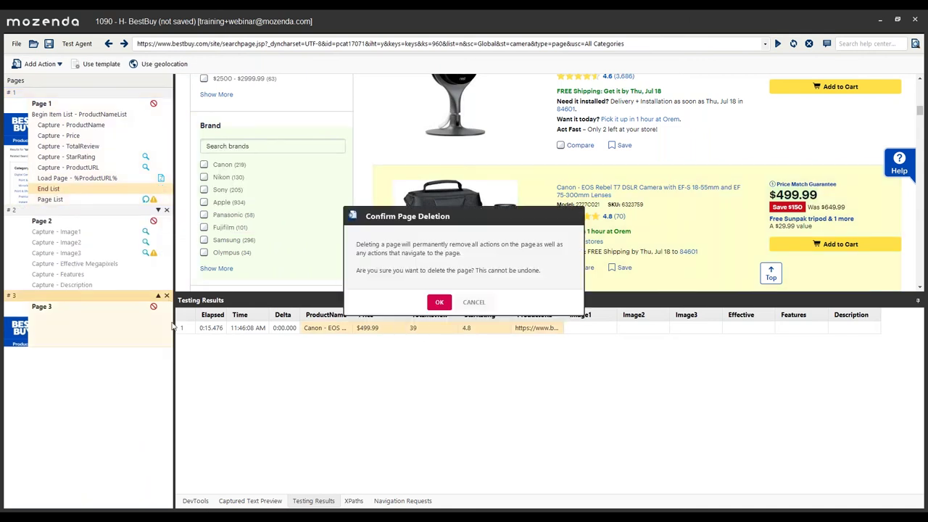
click(439, 303)
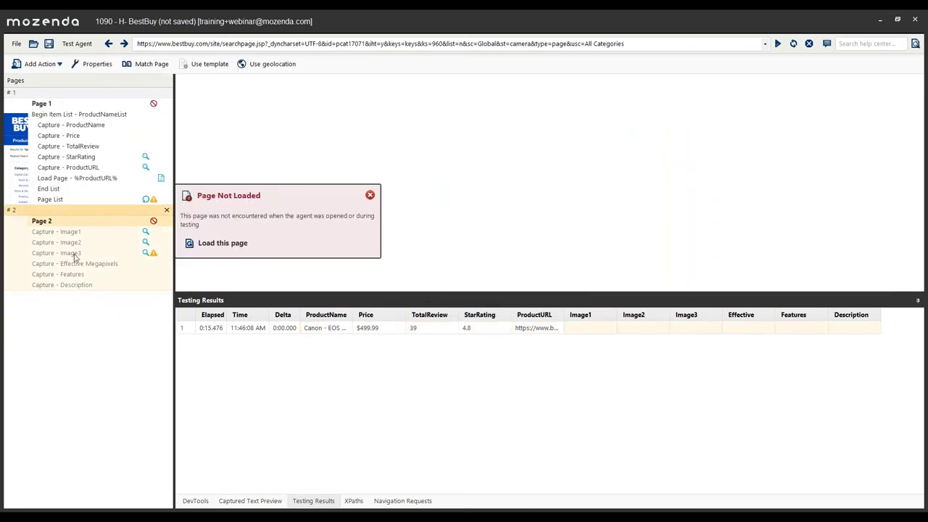
- Test the agent from the start with the %ProductURL% Load Page action in place
click(104, 182)
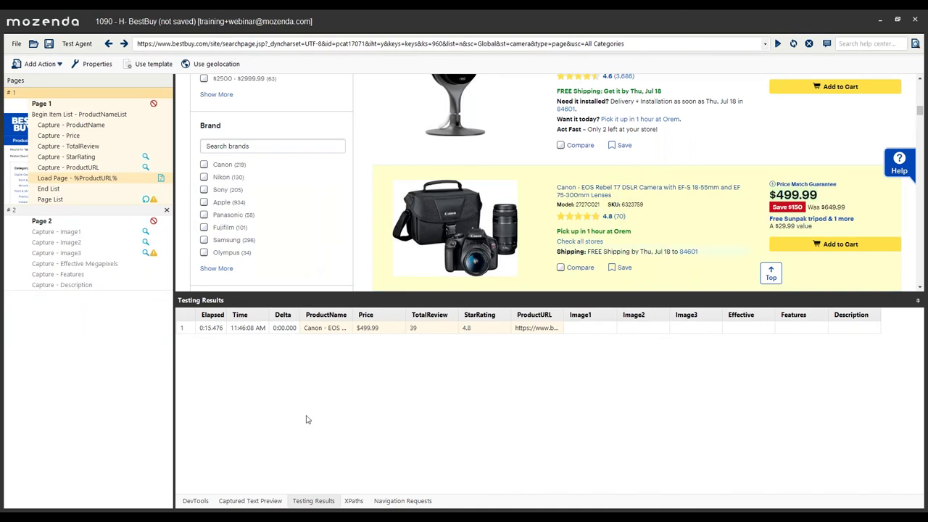
click(77, 45)
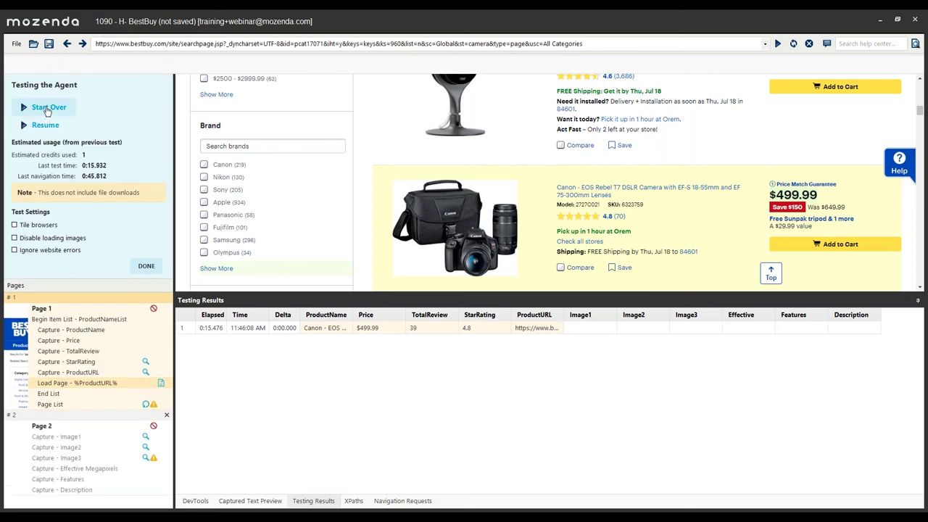
click(43, 106)
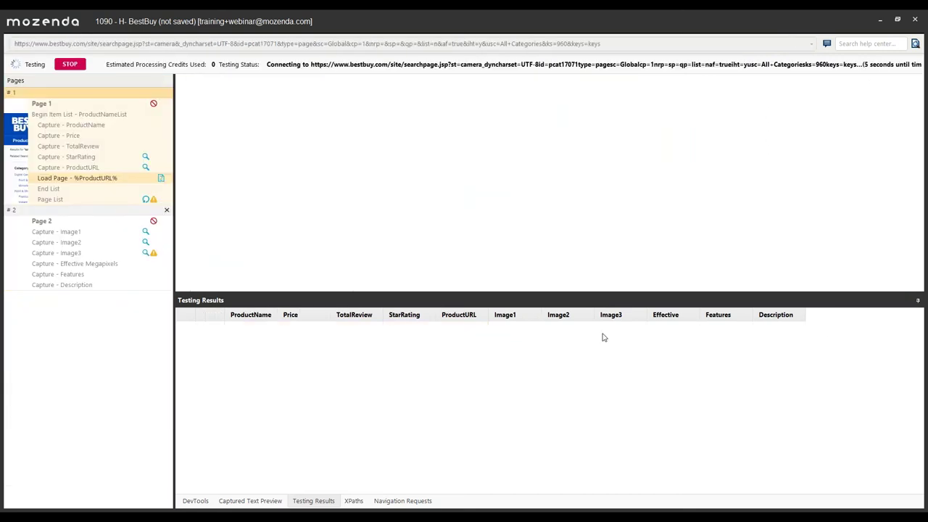
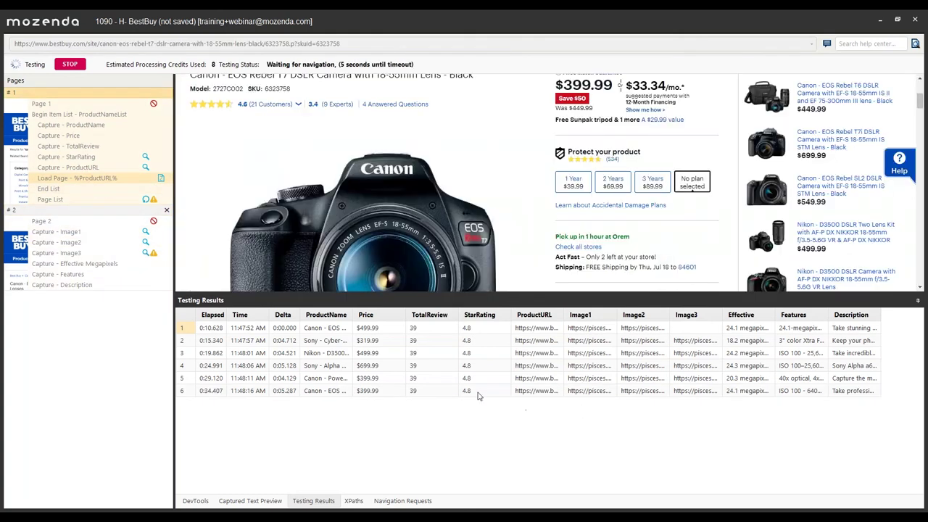
- Switch to the Mozenda web console and show the H- BestBuy agent's data filtered to Harvesting results
click(883, 21)
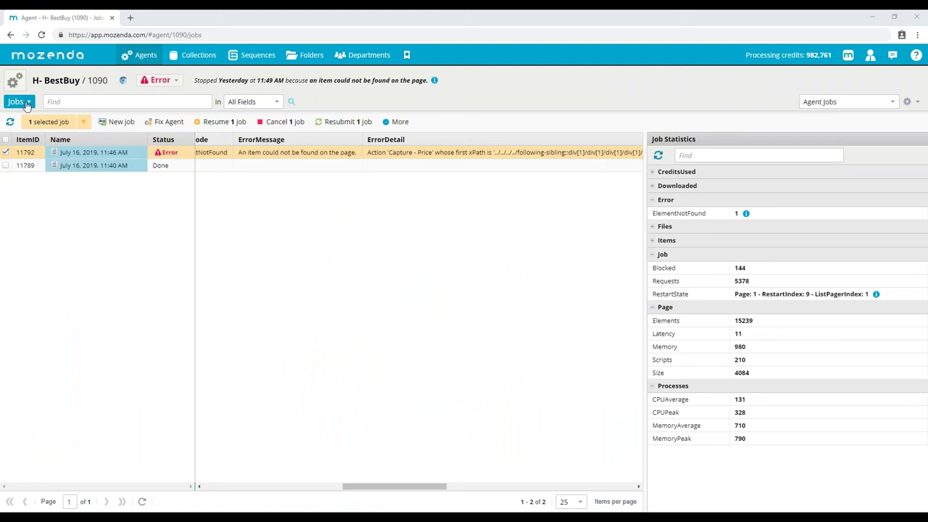
click(29, 106)
click(20, 114)
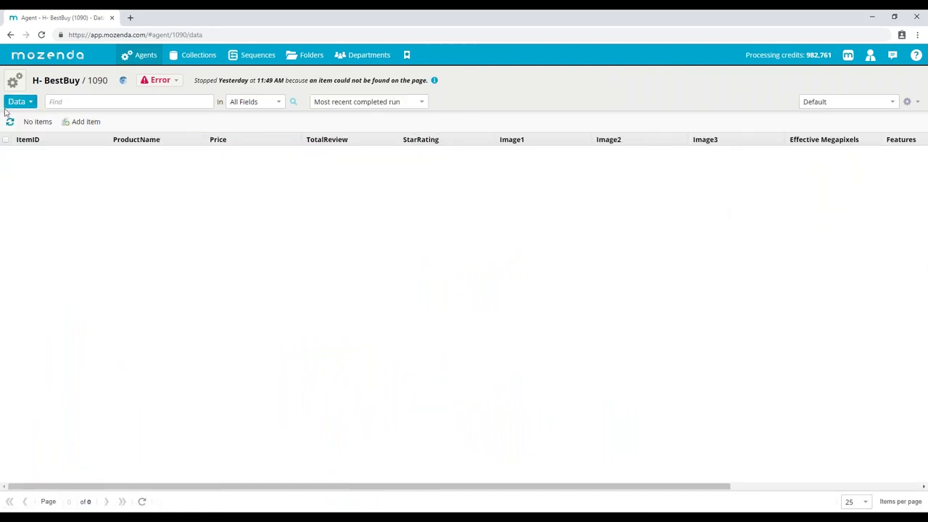
click(338, 105)
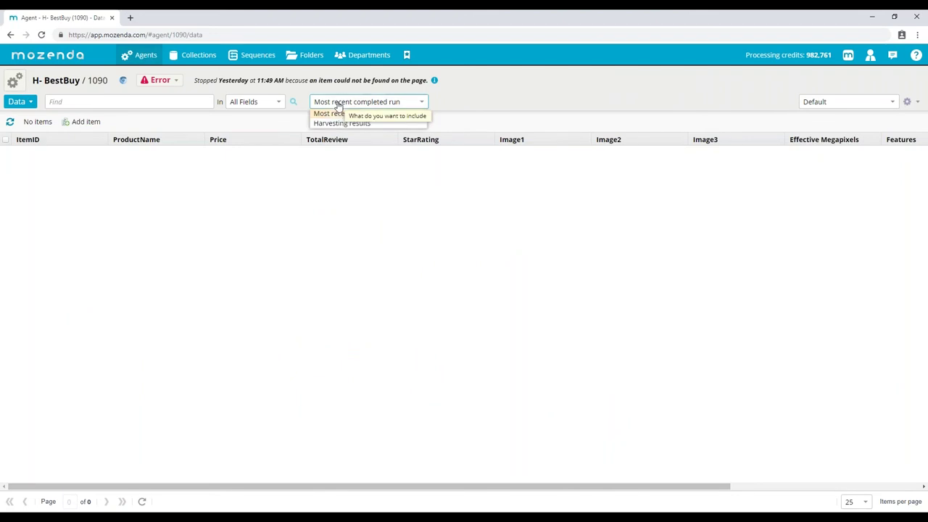
click(335, 123)
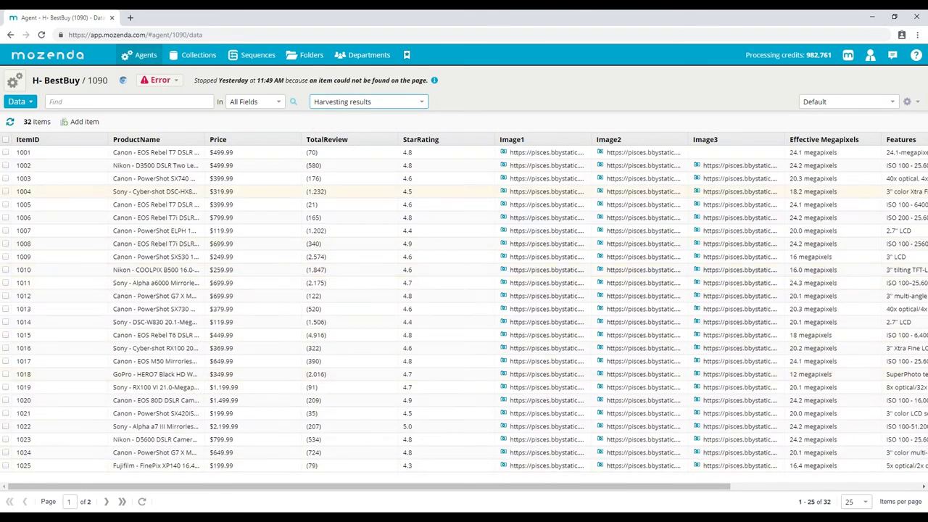
- Copy the ProductURL of the last harvested item on page 2 and open it in a new browser tab
drag(729, 487, 918, 487)
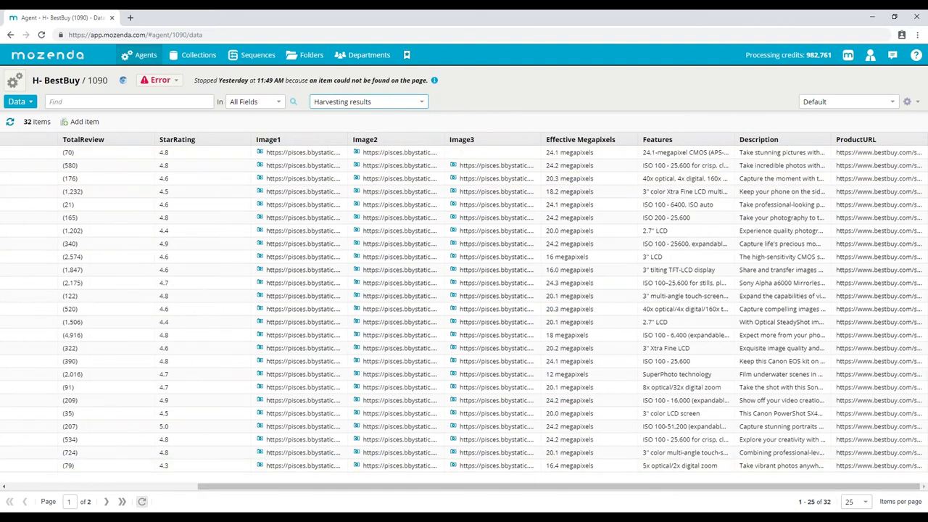
click(106, 501)
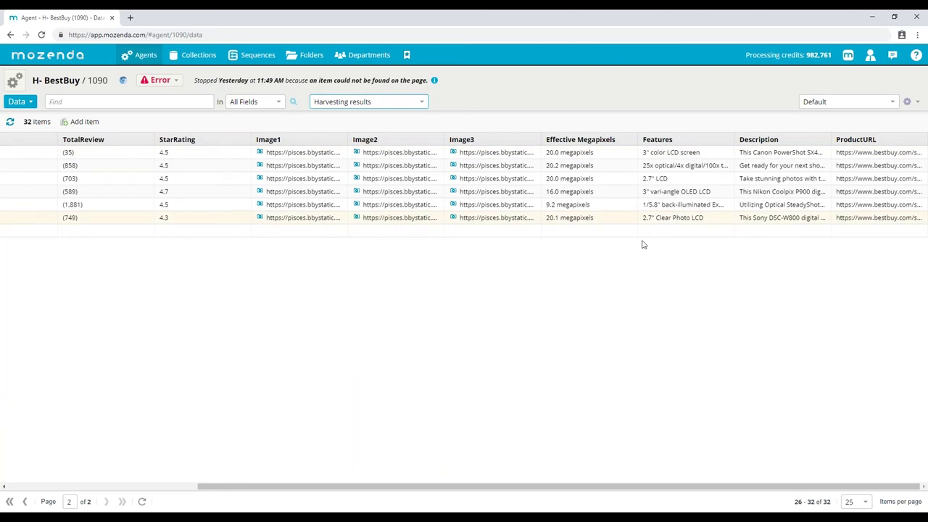
click(860, 218)
triple_click(860, 219)
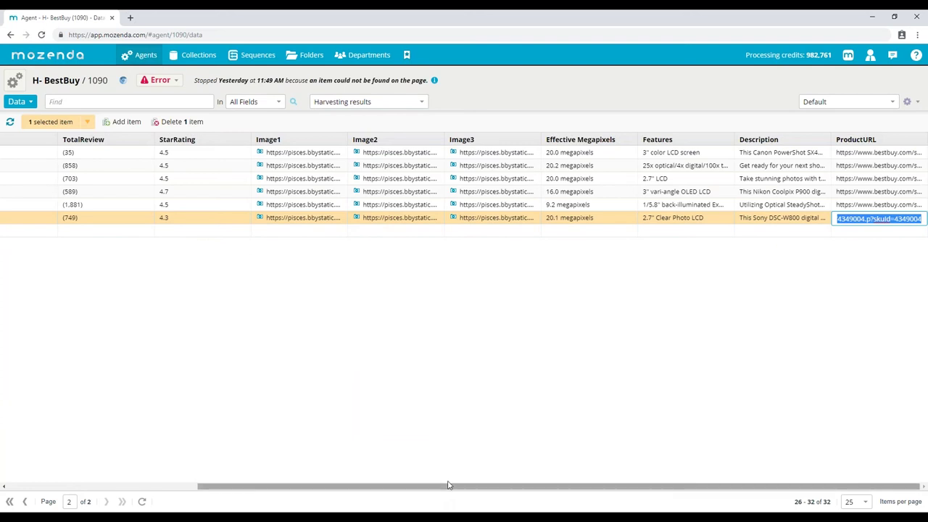
click(131, 18)
text(https://www.bestbuy.com/site/sony-dsc-w800-20-1-megapixel-digital-camera-black/4349004.p?skuId=4349004)
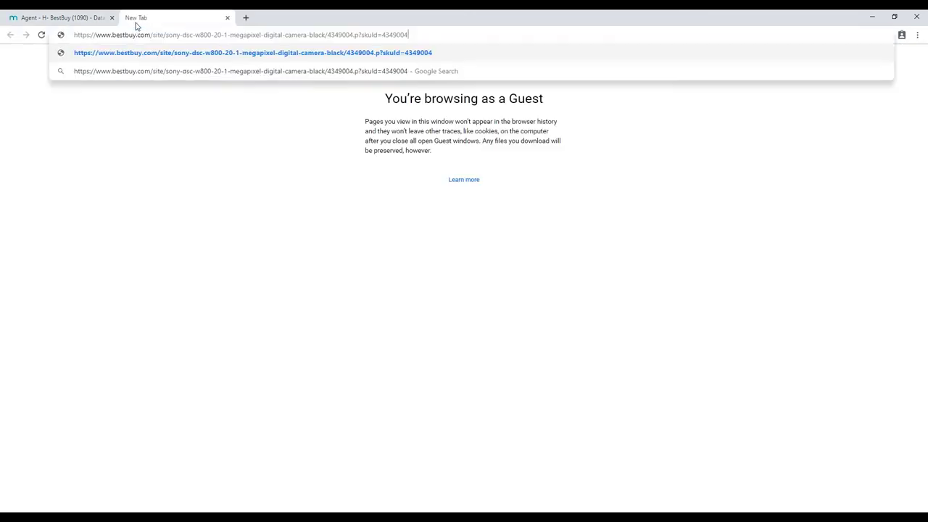
key(Return)
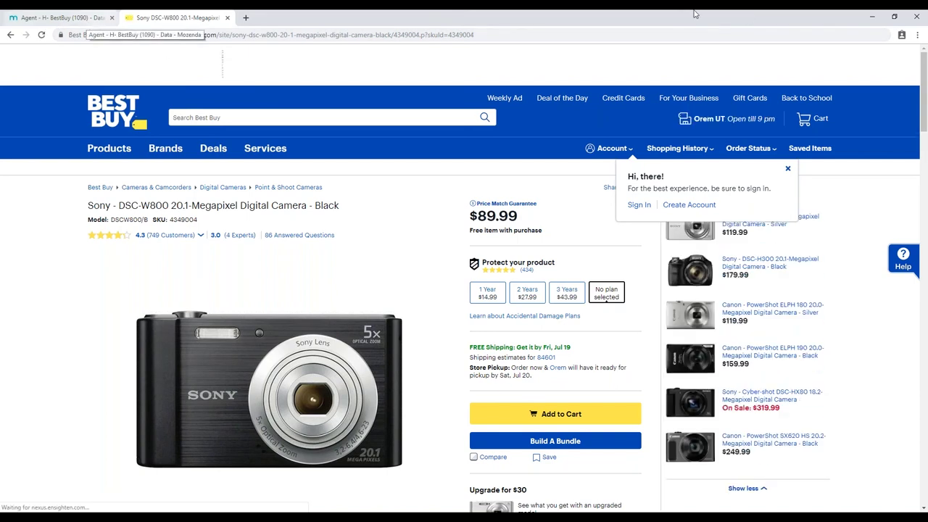
- Switch to the browser window showing horoscope.com and maximize it
drag(760, 16, 771, 195)
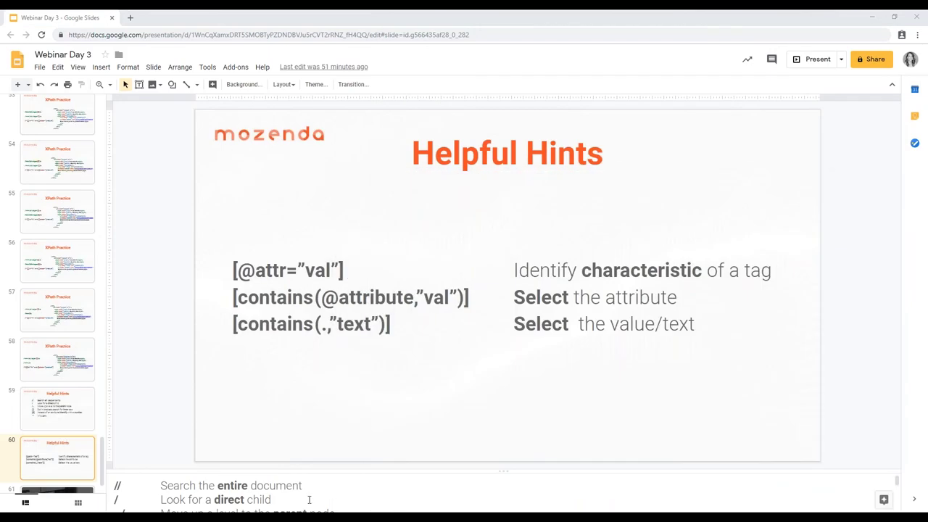
mouse_move(225, 518)
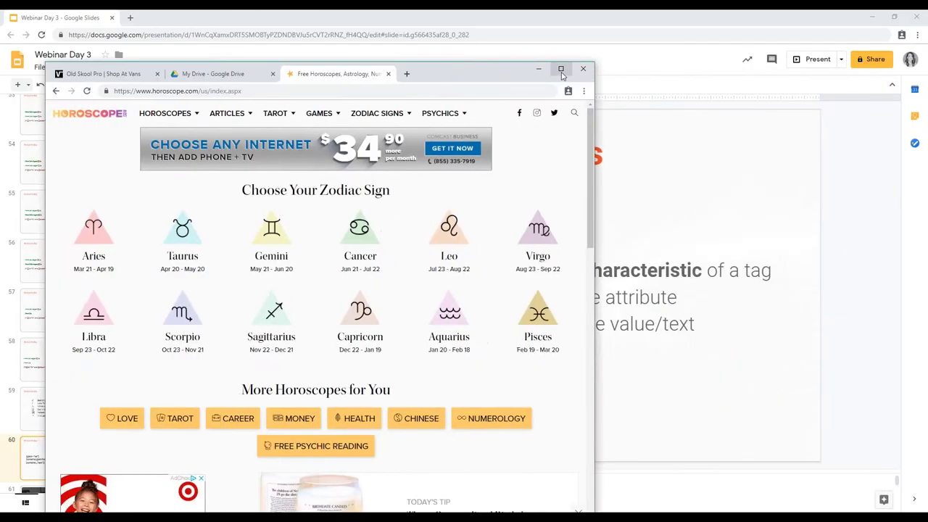
click(556, 68)
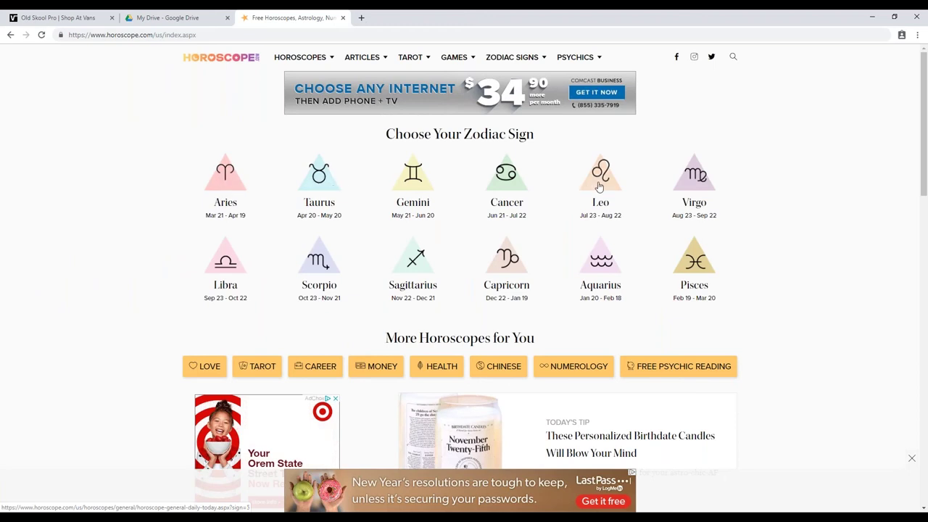
- Inspect the Aries sign's image in the page's HTML and collapse its parent link element
right_click(232, 187)
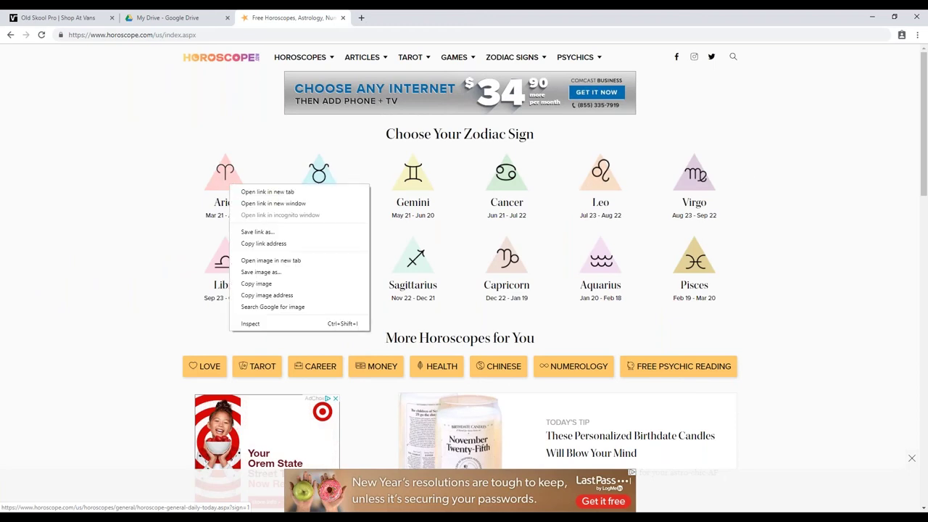
click(250, 324)
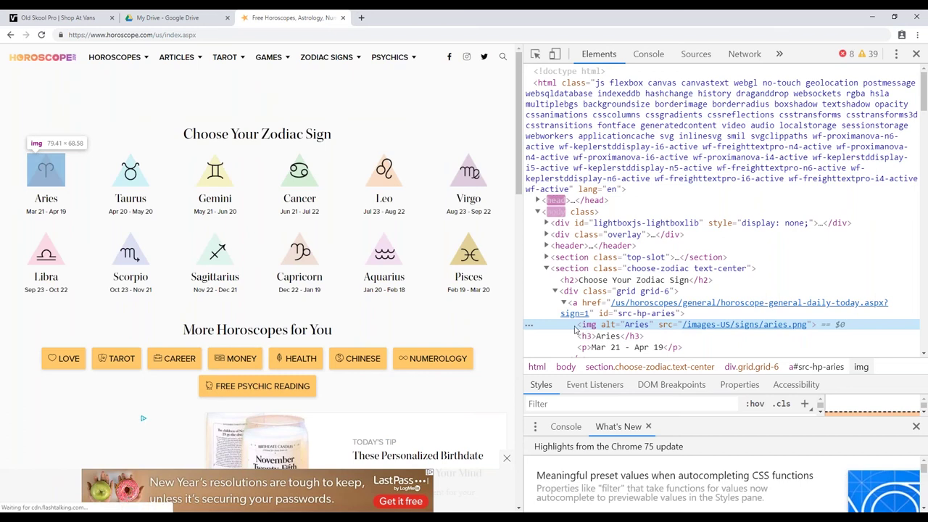
click(564, 303)
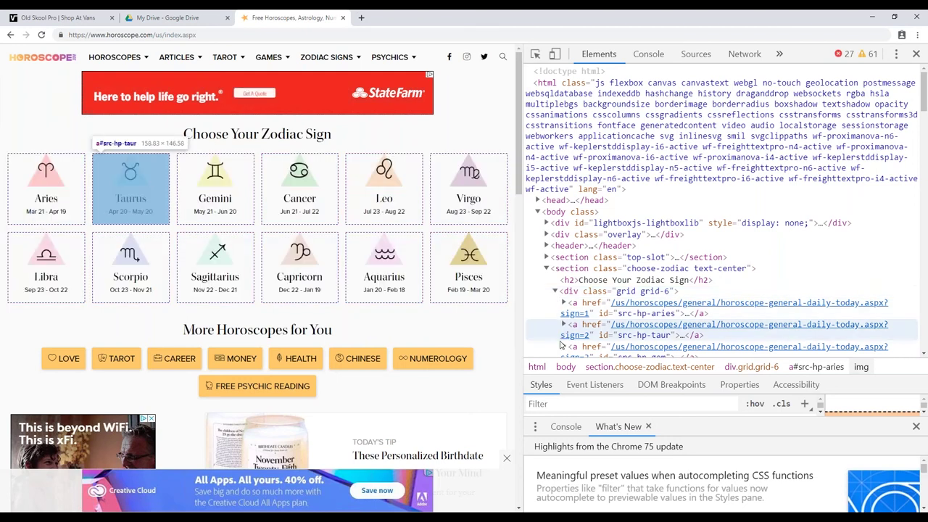
scroll(562, 312, down, 5)
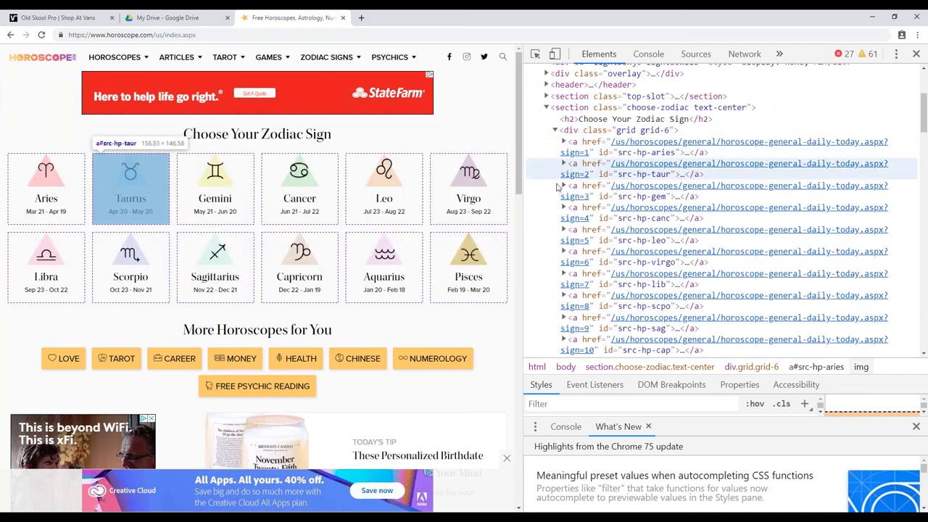
click(594, 135)
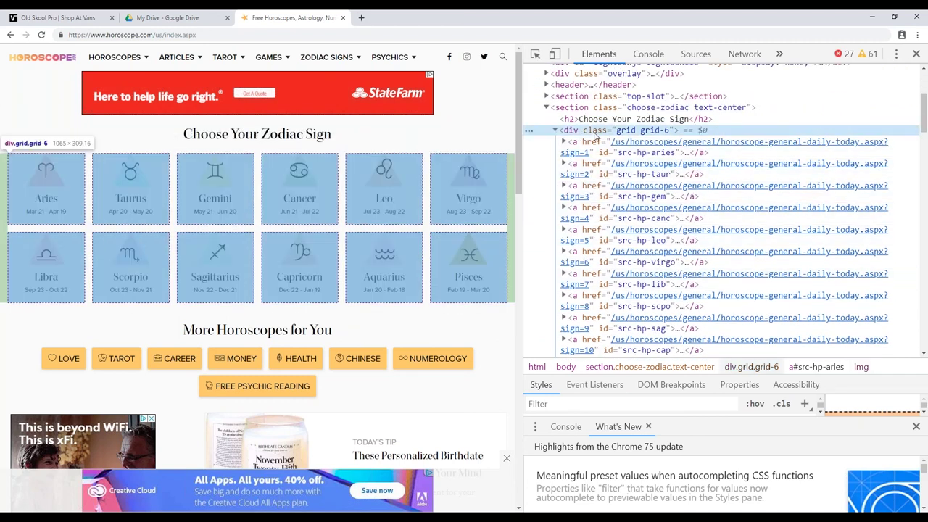
double_click(594, 135)
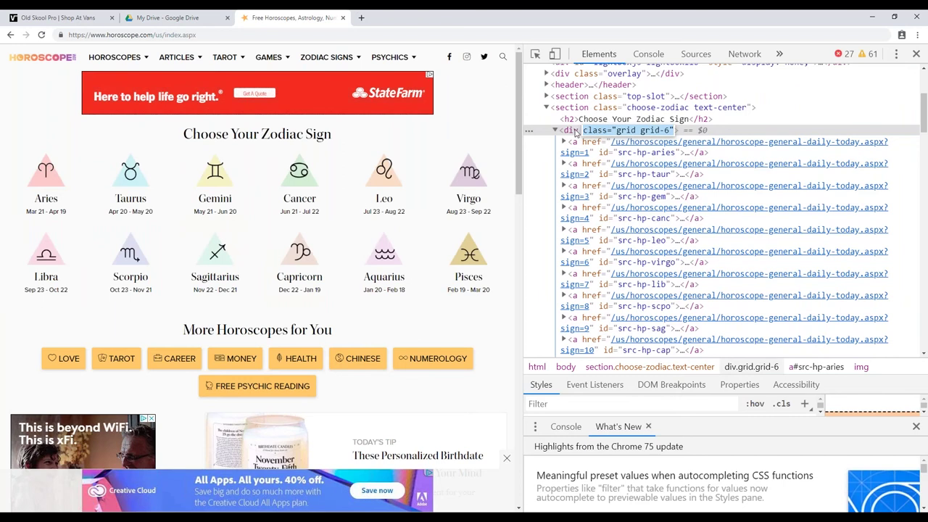
key(ctrl+f)
key(ctrl+c)
text(//d)
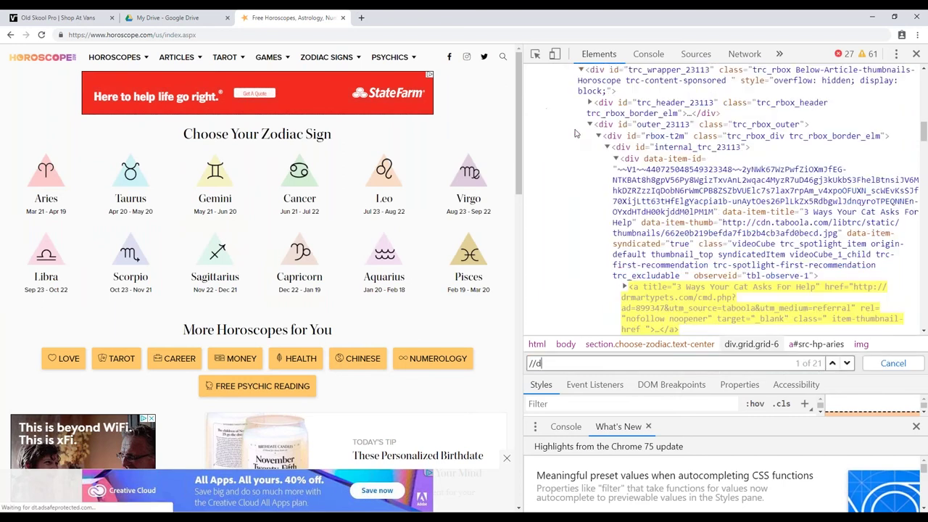
text(iv[])
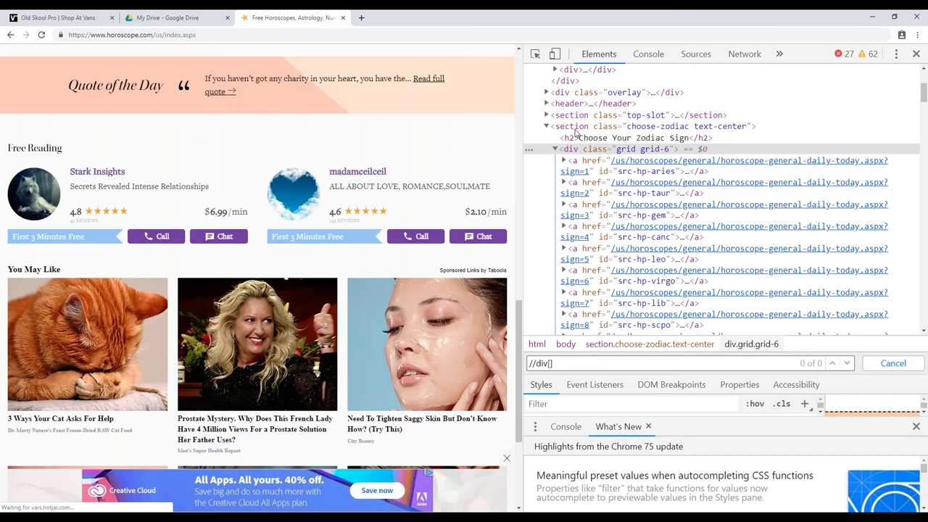
text(@)
key(ctrl+v)
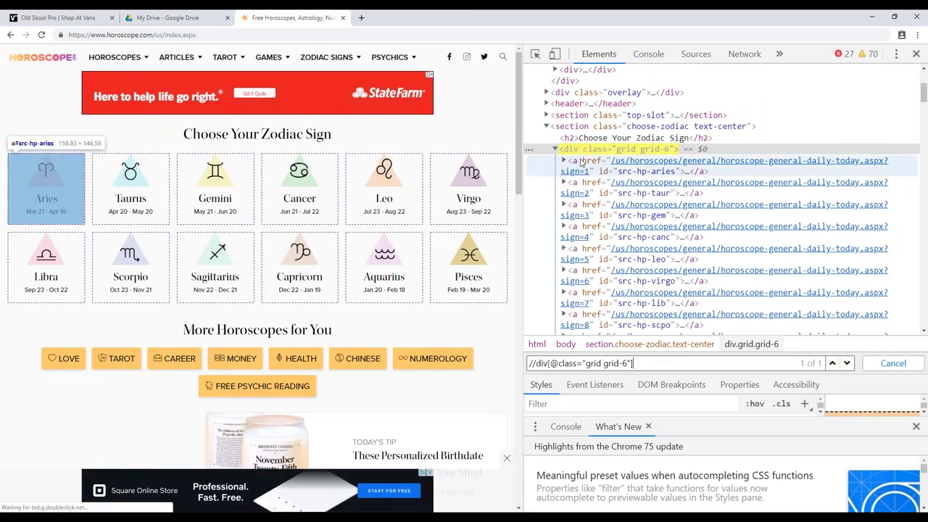
text(/a)
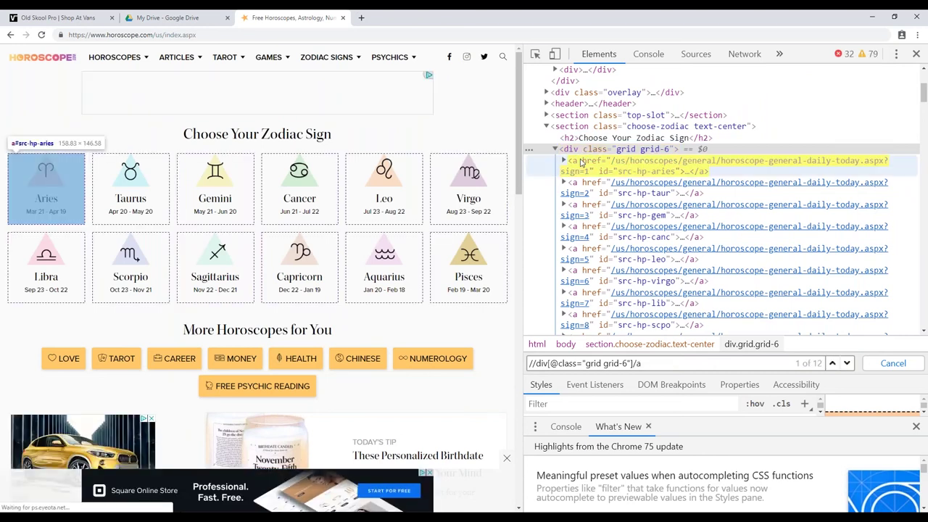
key(Return)
key(Return)
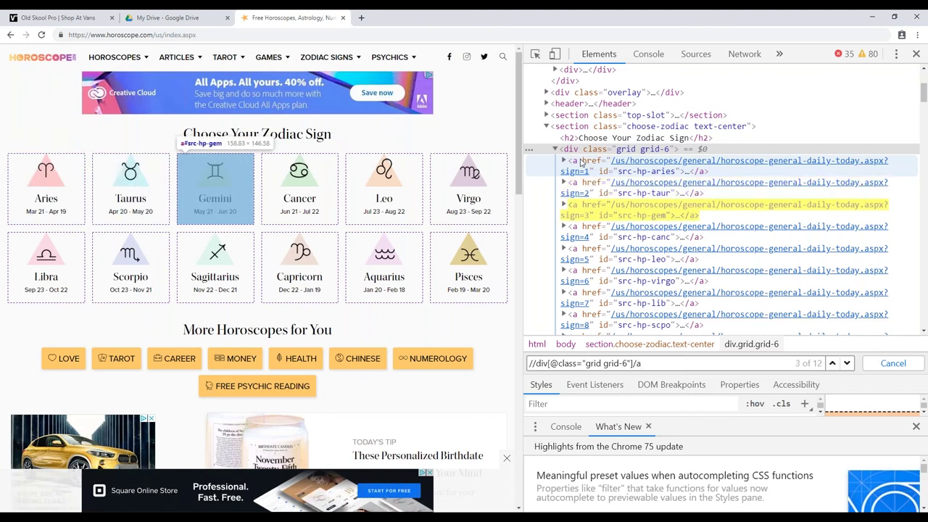
key(Return)
key(Return)
key(Return)
key(Return)
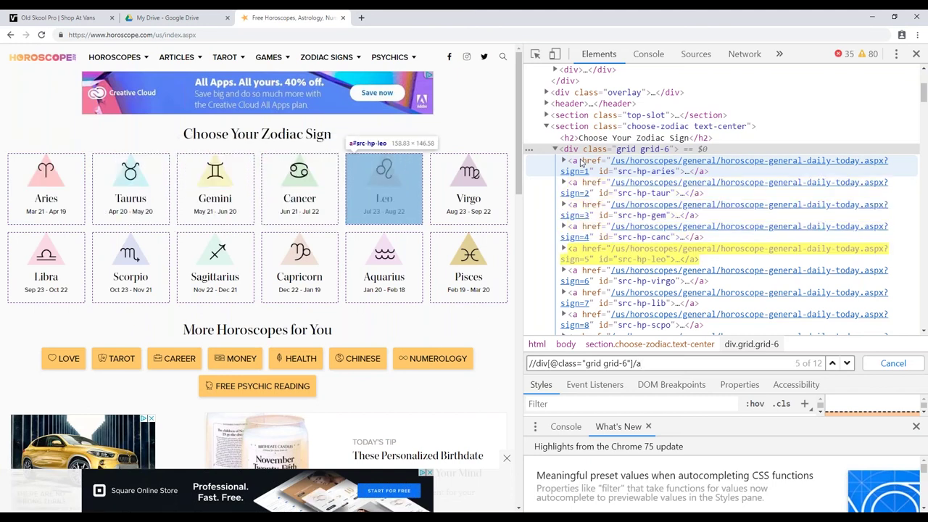
key(Return)
key(Return)
key(Return)
key(Return)
key(Return)
key(Return)
key(Return)
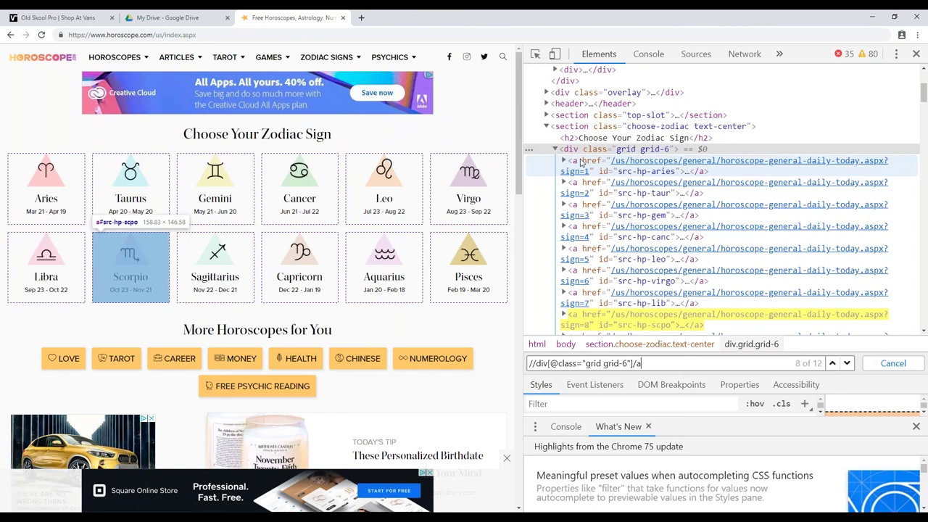
key(Return)
key(Return)
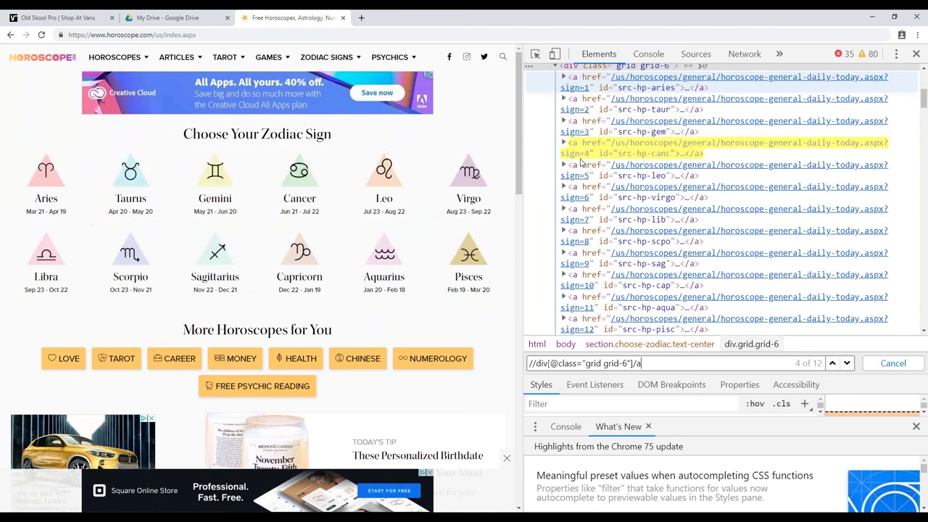
key(BackSpace)
key(BackSpace)
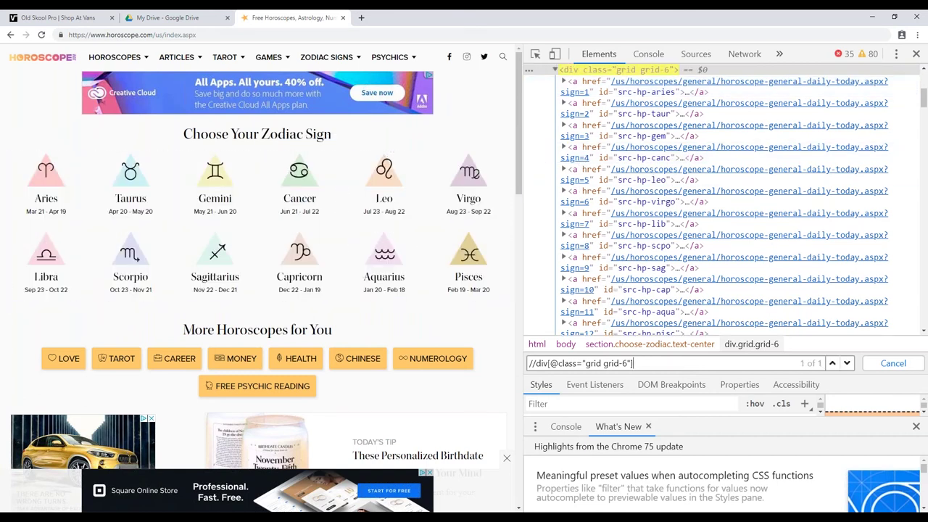
click(227, 18)
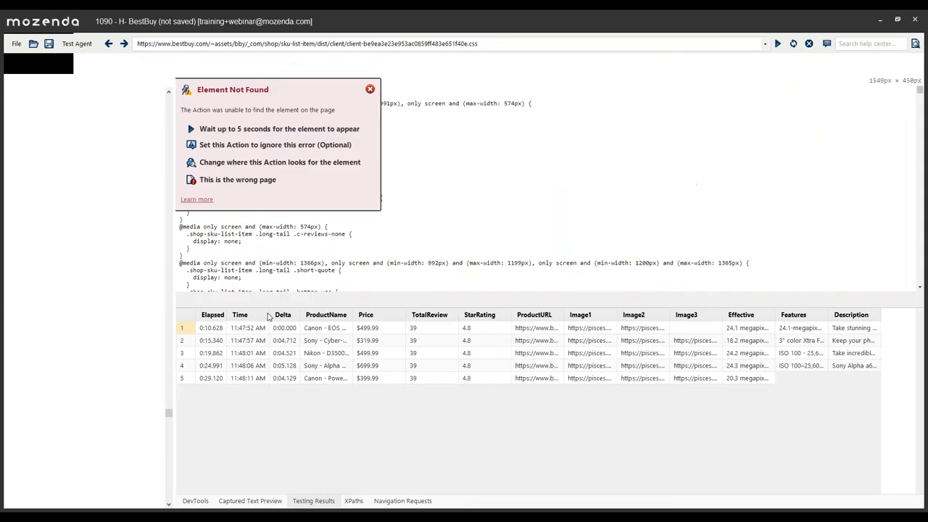
click(370, 90)
click(16, 44)
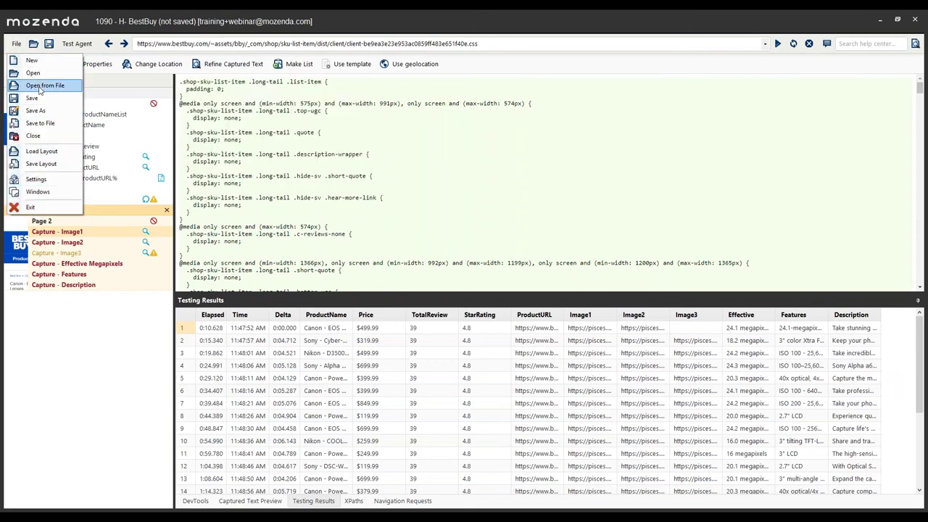
click(40, 87)
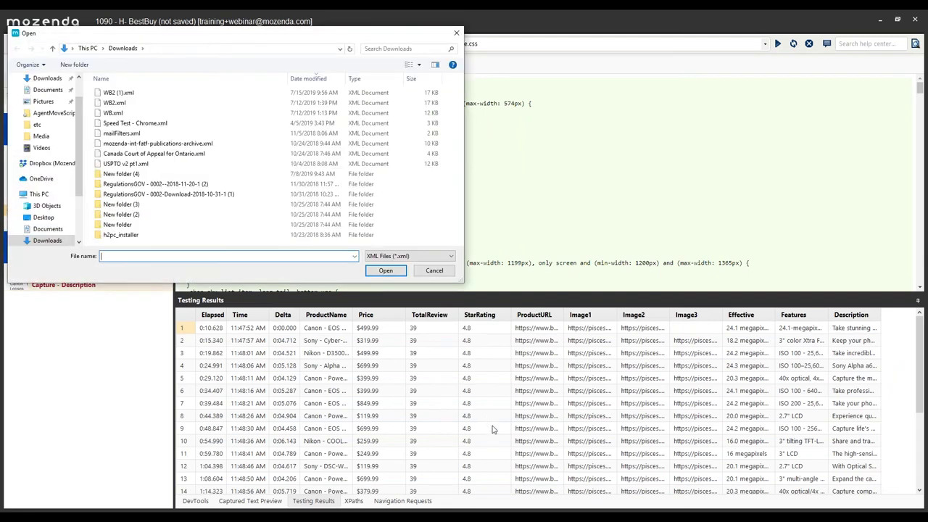
click(435, 271)
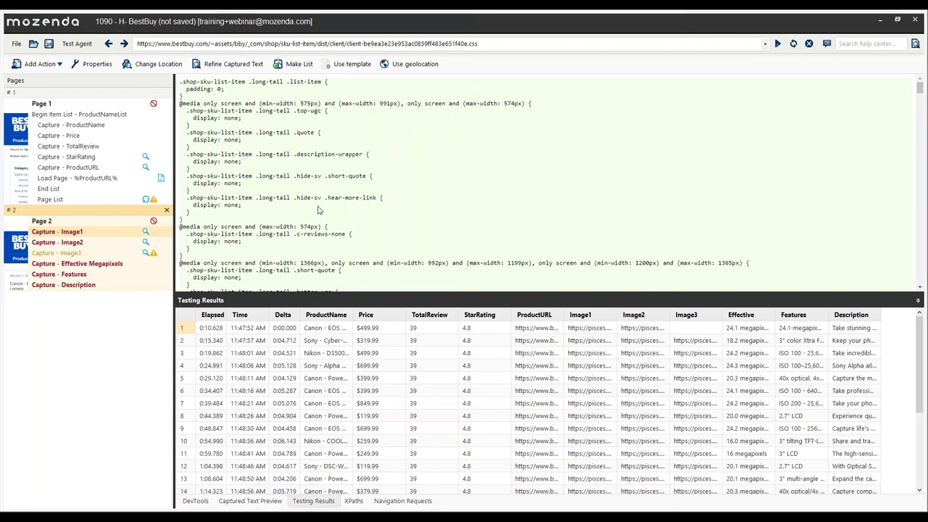
- Leave the H- BestBuy agent and open the Horoscope Horoscope agent from the saved agents in Mozenda
key(ctrl+o)
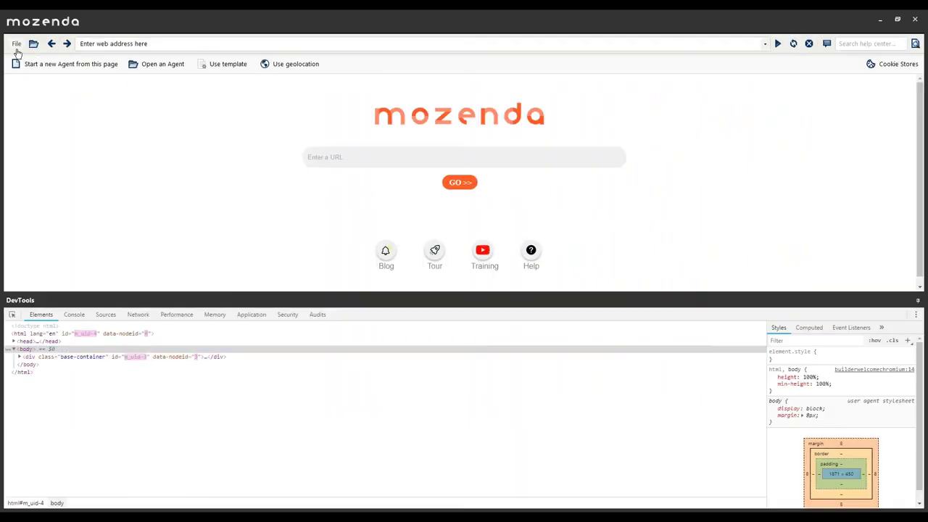
click(16, 43)
click(46, 77)
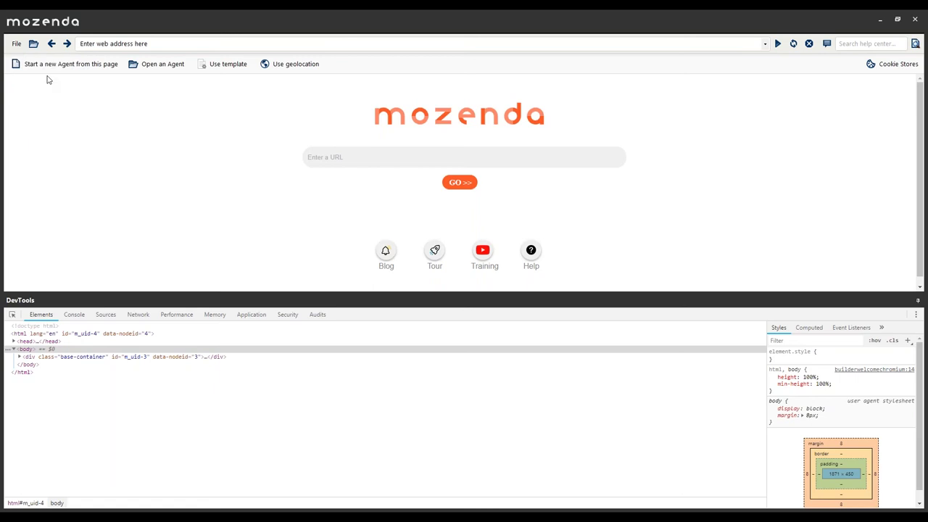
scroll(335, 290, down, 2)
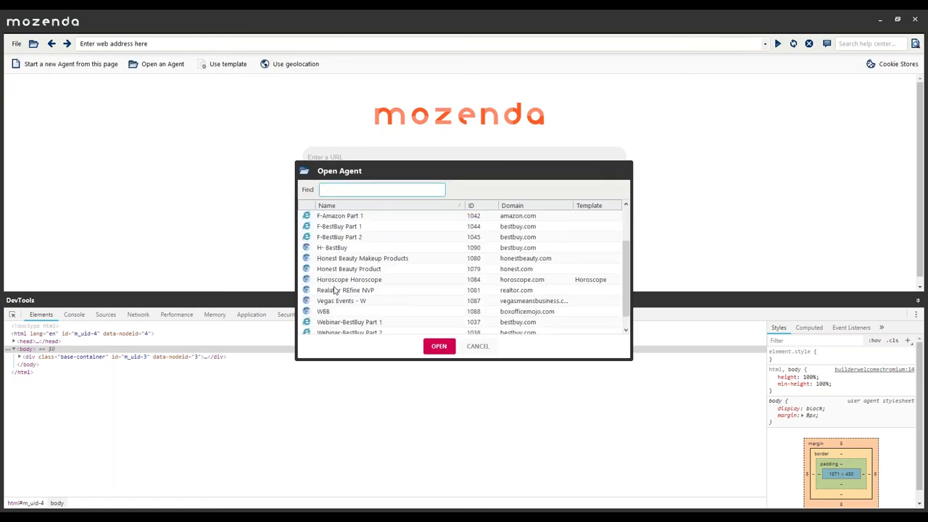
double_click(348, 281)
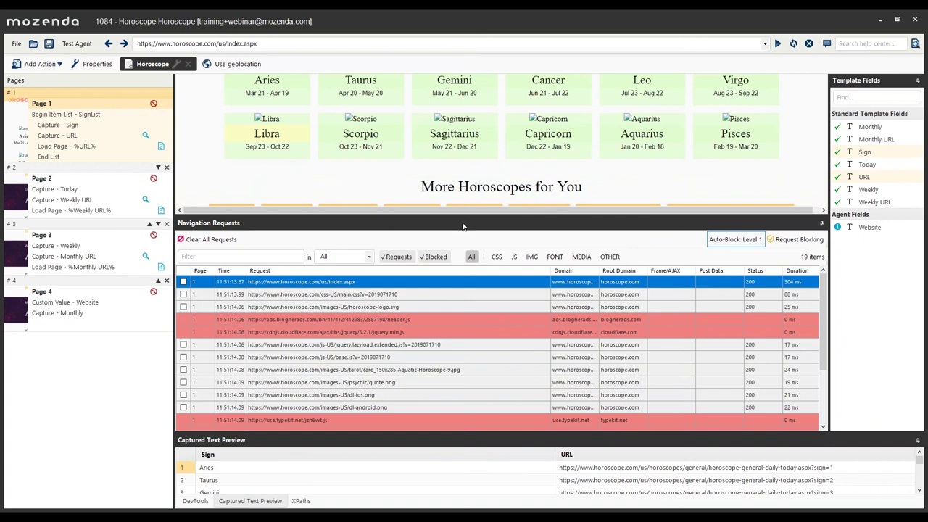
- Dock the Navigation Requests pane as a tab beside the other enlarged panes and show the Captured Text Preview
mouse_move(464, 225)
mouse_down()
mouse_move(539, 480)
mouse_move(550, 472)
mouse_up()
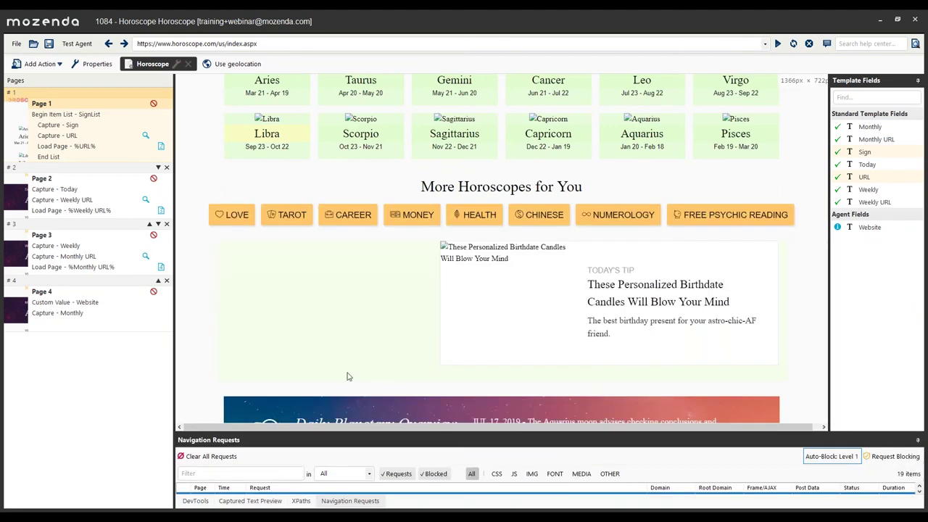
drag(461, 433, 447, 309)
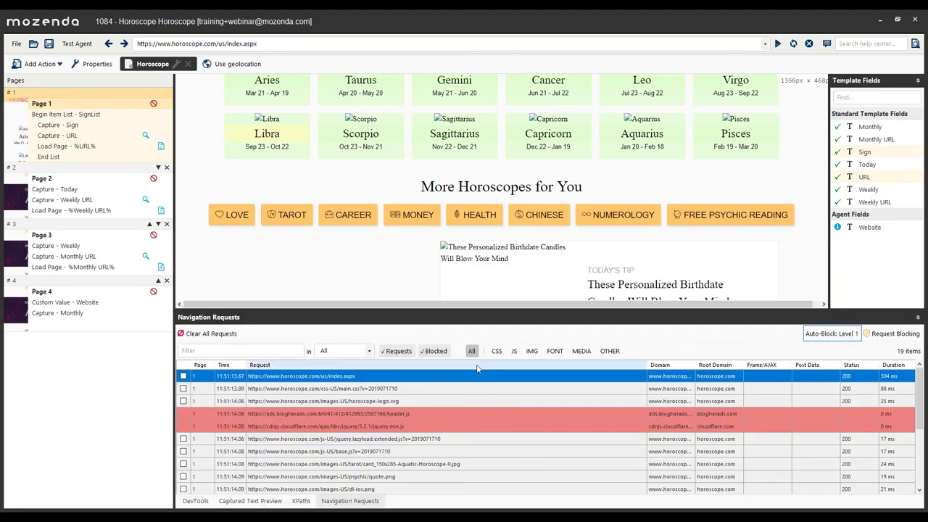
click(299, 502)
click(195, 501)
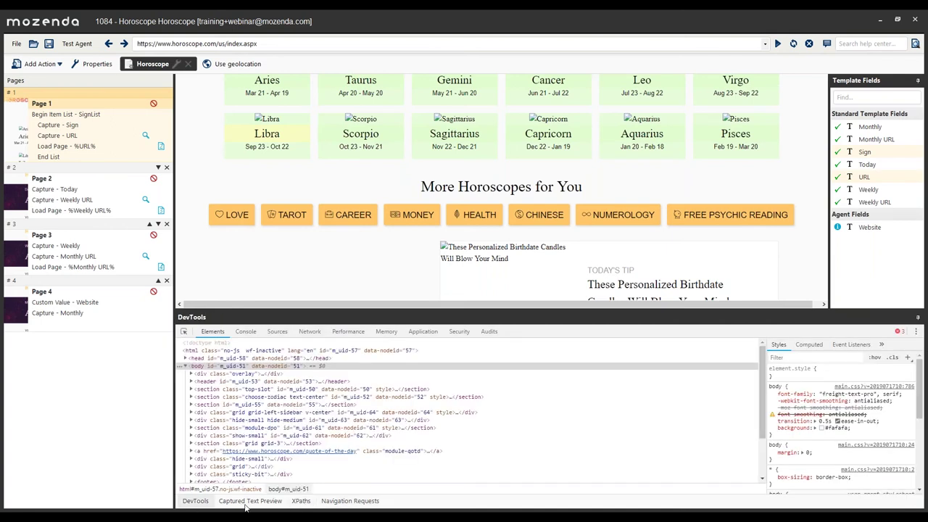
click(250, 501)
- Search the page's HTML with the SignList item list's first XPath, //section[2]/div[1]/a/h3[1]
click(93, 116)
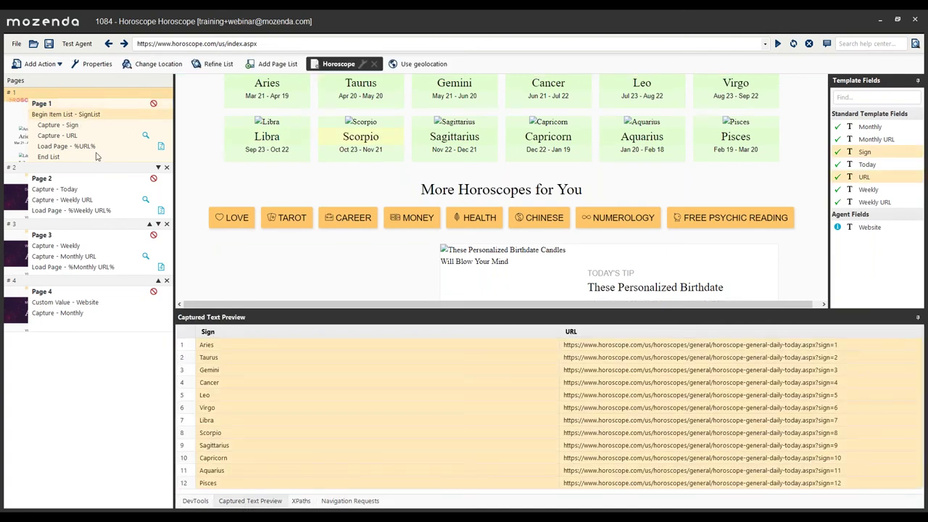
click(301, 501)
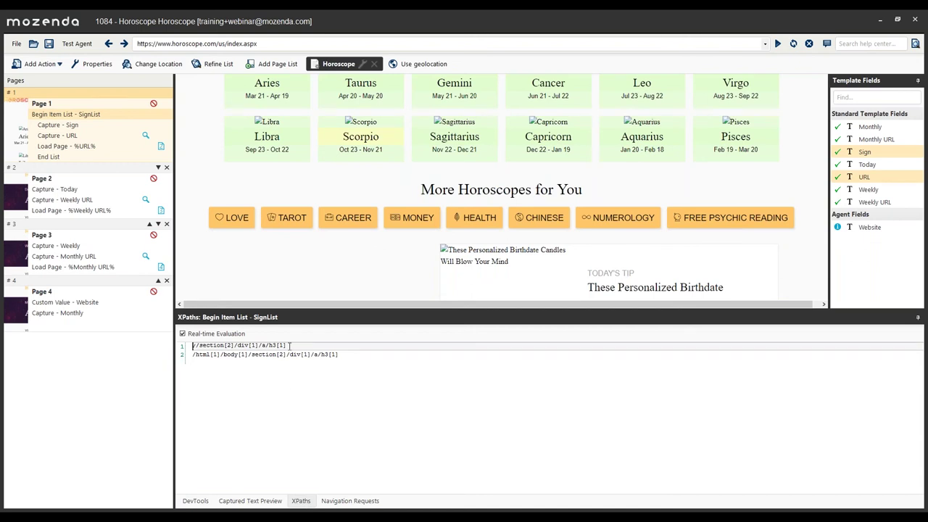
drag(290, 346, 183, 335)
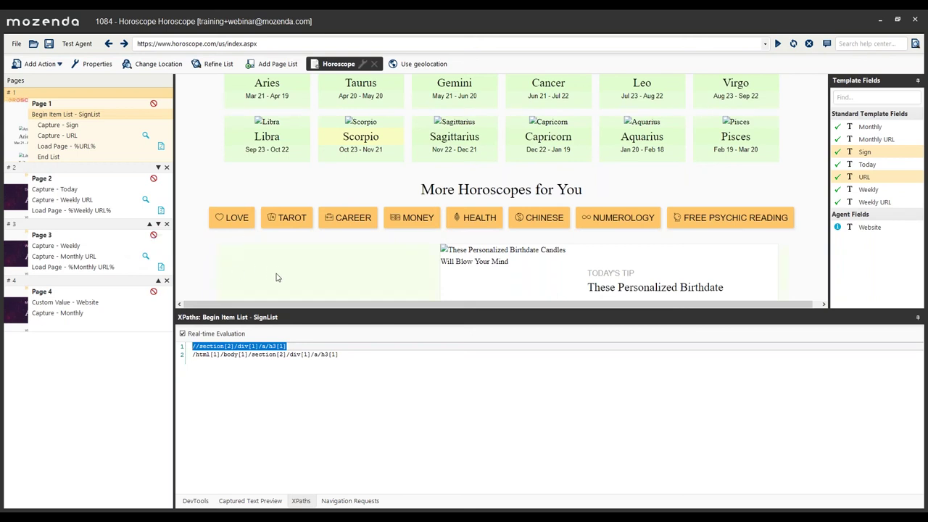
click(196, 501)
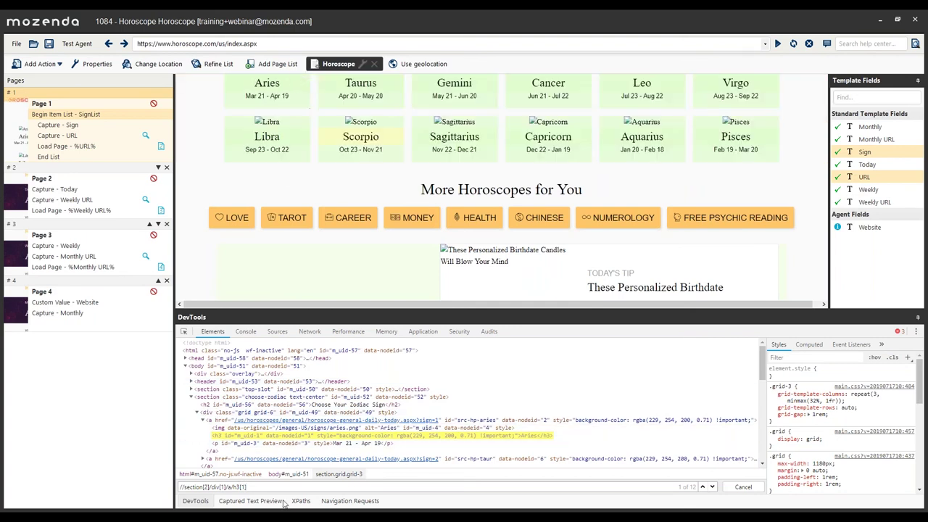
mouse_move(225, 517)
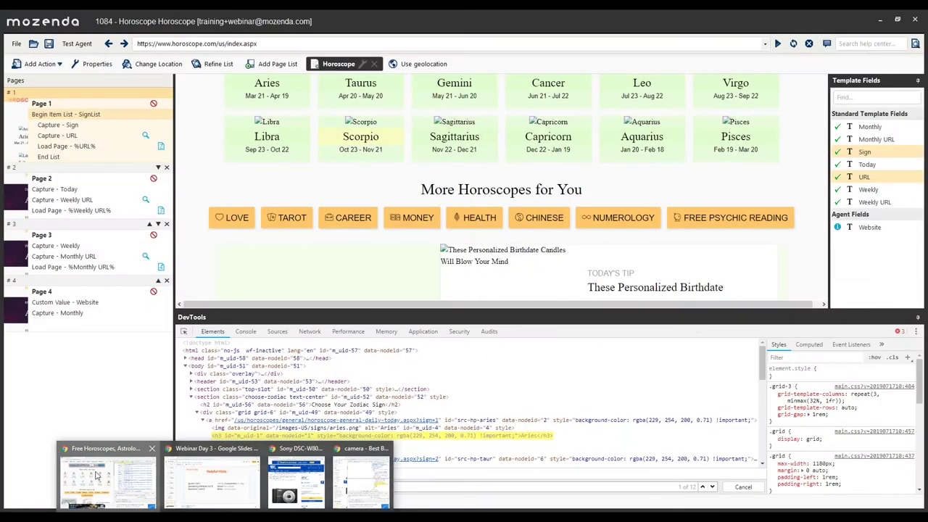
click(96, 475)
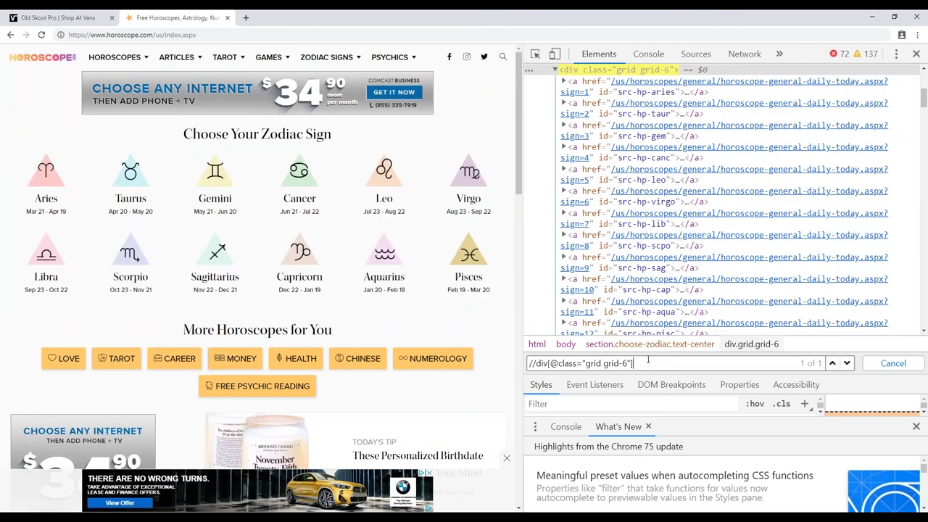
drag(642, 362, 518, 359)
key(ctrl+c)
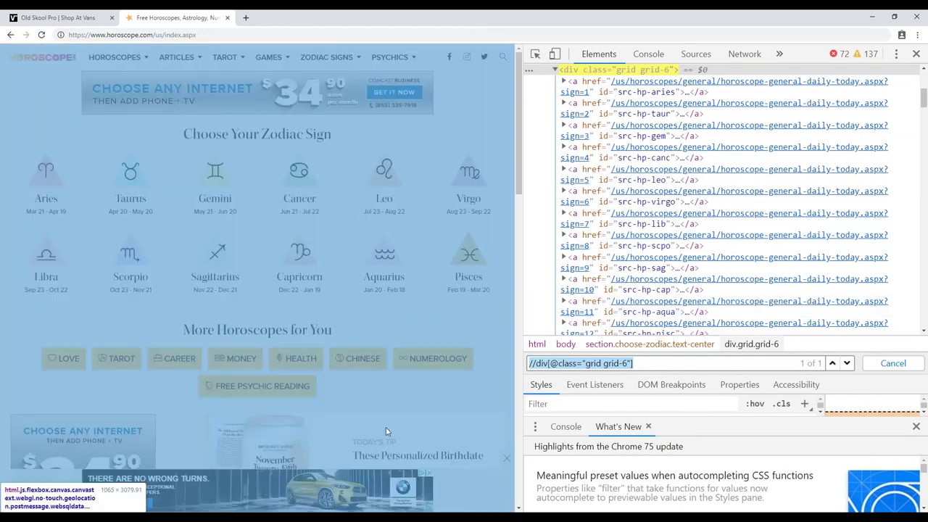
key(alt+Tab)
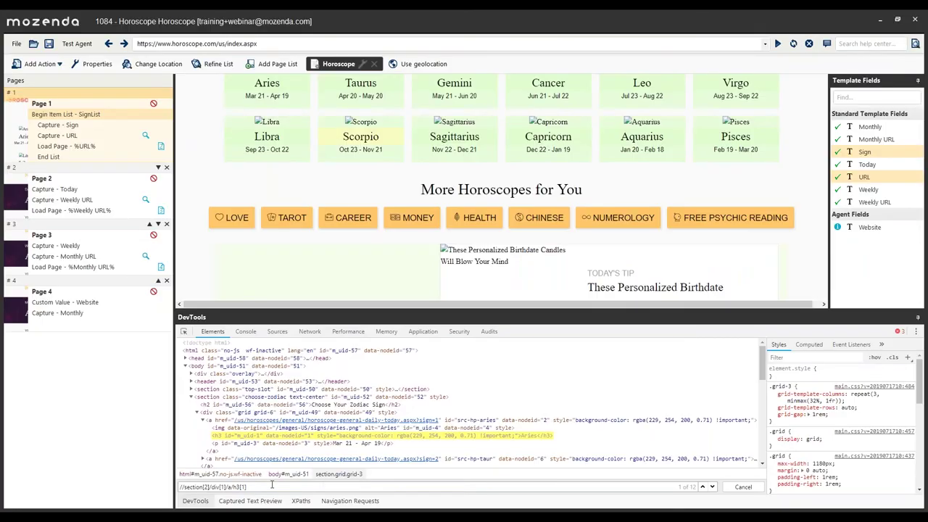
drag(273, 486, 37, 481)
key(ctrl+v)
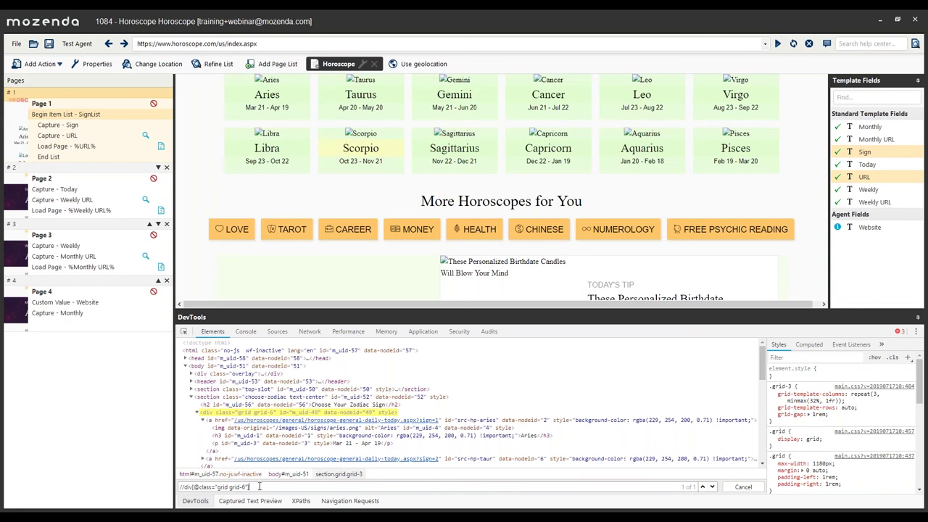
text(/)
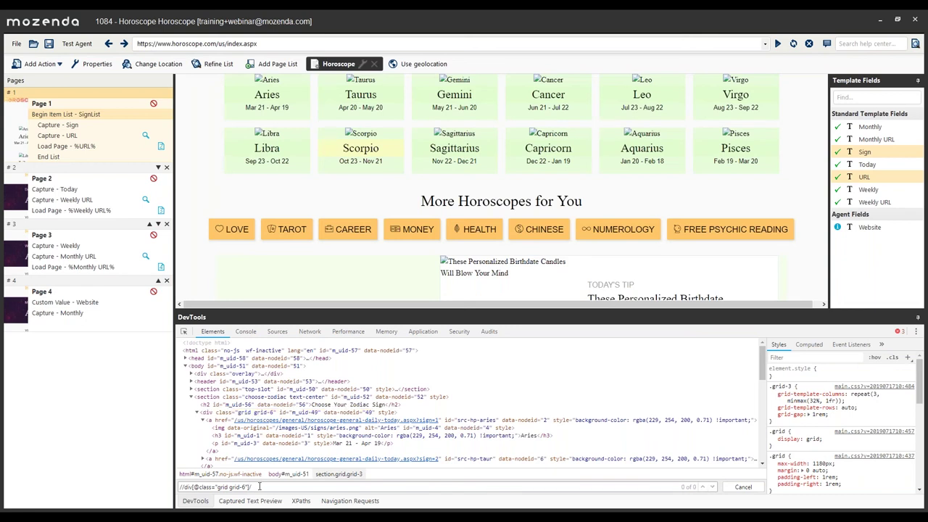
text(a)
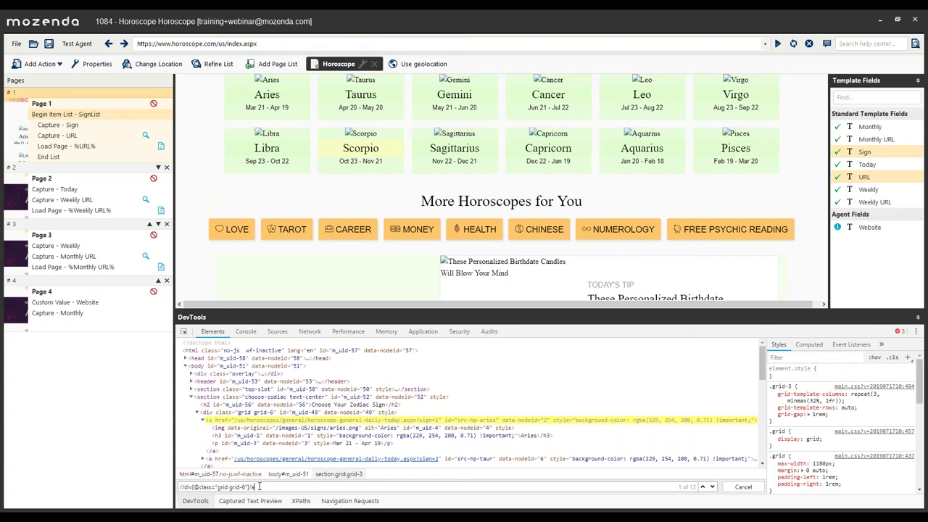
text(/h3)
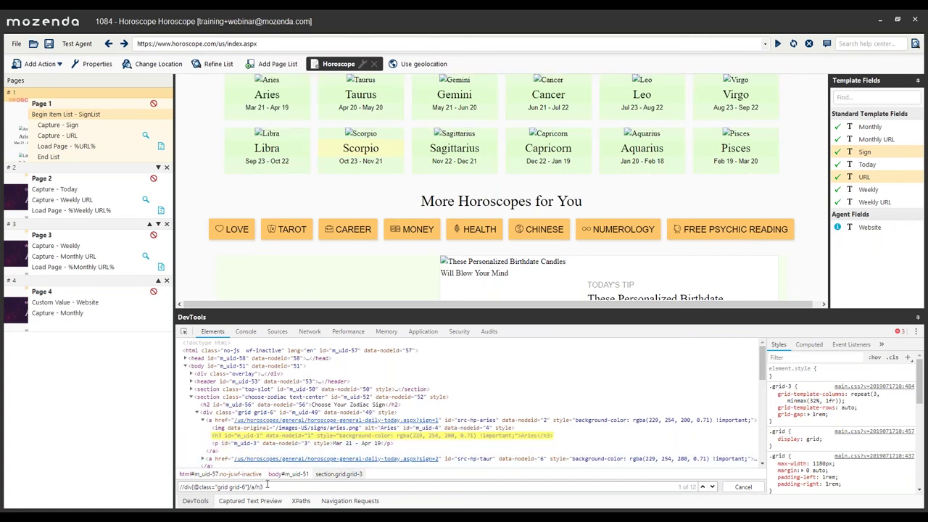
drag(265, 486, 145, 485)
key(ctrl+c)
click(87, 114)
click(301, 501)
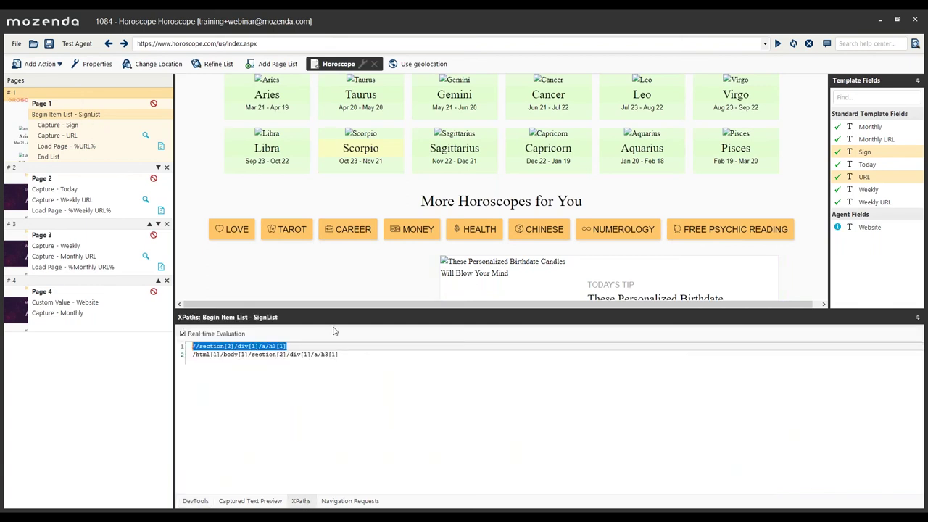
drag(354, 354, 190, 346)
key(BackSpace)
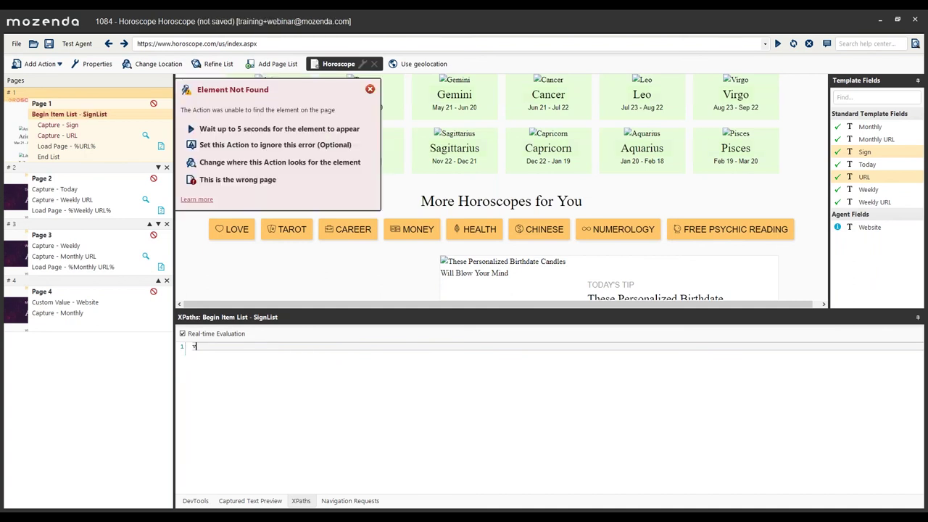
key(ctrl+v)
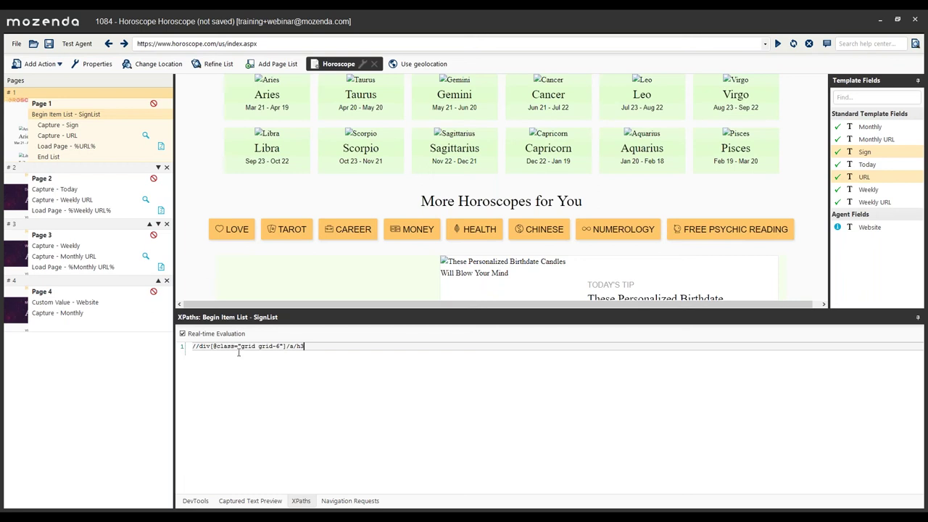
double_click(300, 345)
- Check the XPaths of the Sign capture and the URL capture on Page 1
click(84, 126)
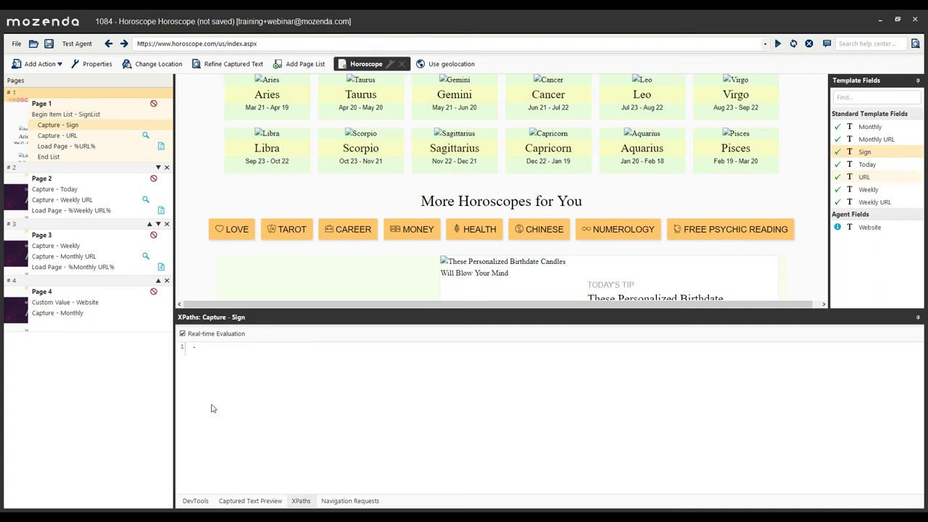
click(203, 349)
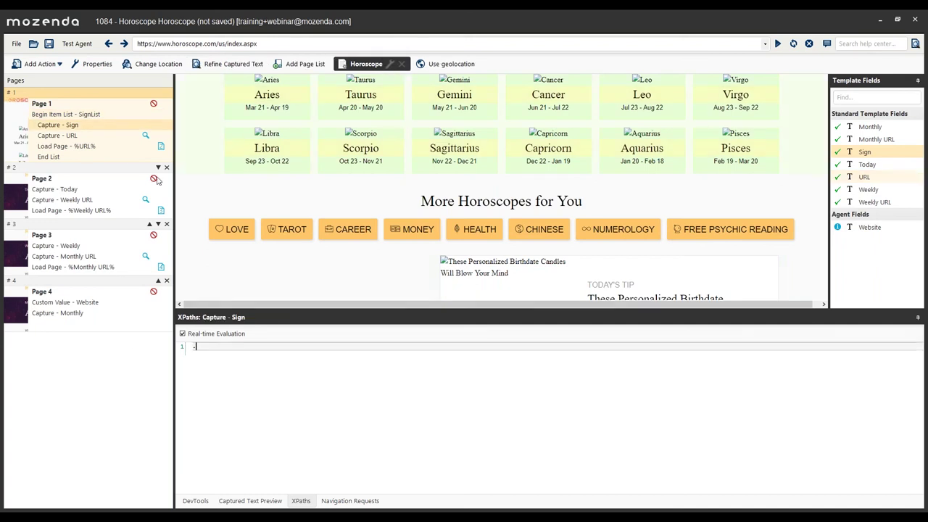
text(/..)
click(80, 137)
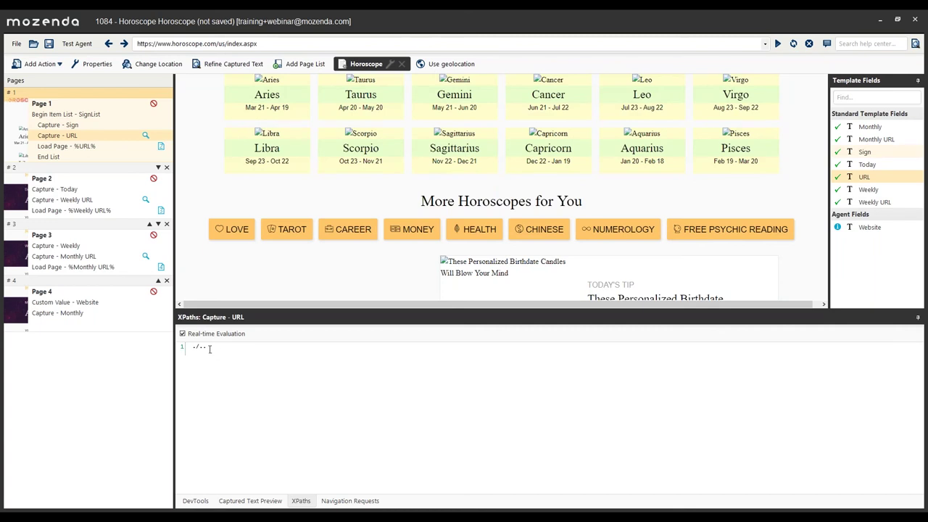
- Try extending the URL capture's XPath to ./../a
click(209, 349)
text(@)
key(BackSpace)
text(/@)
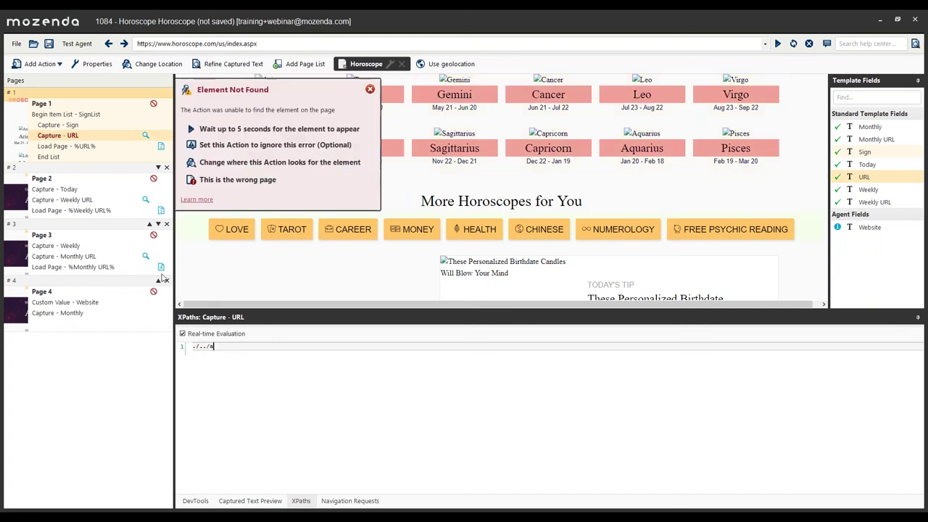
drag(214, 346, 165, 347)
click(196, 501)
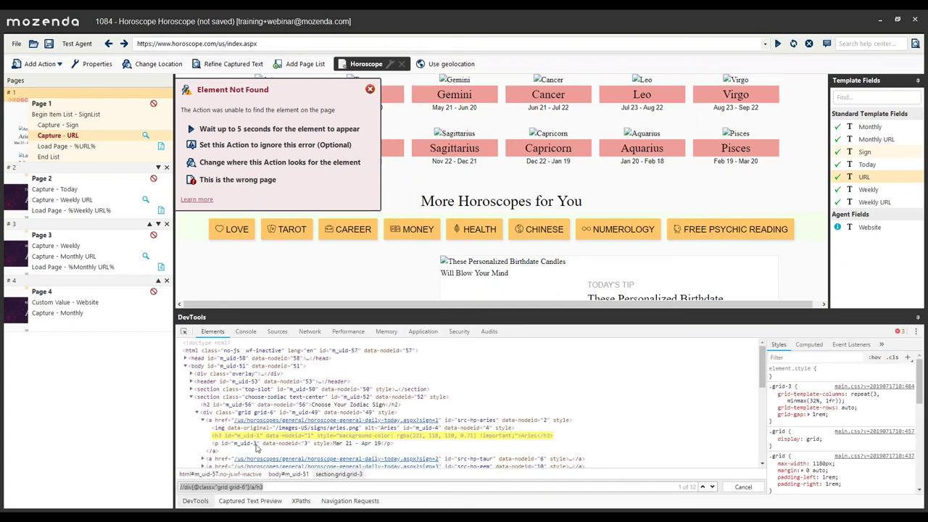
text(/../a)
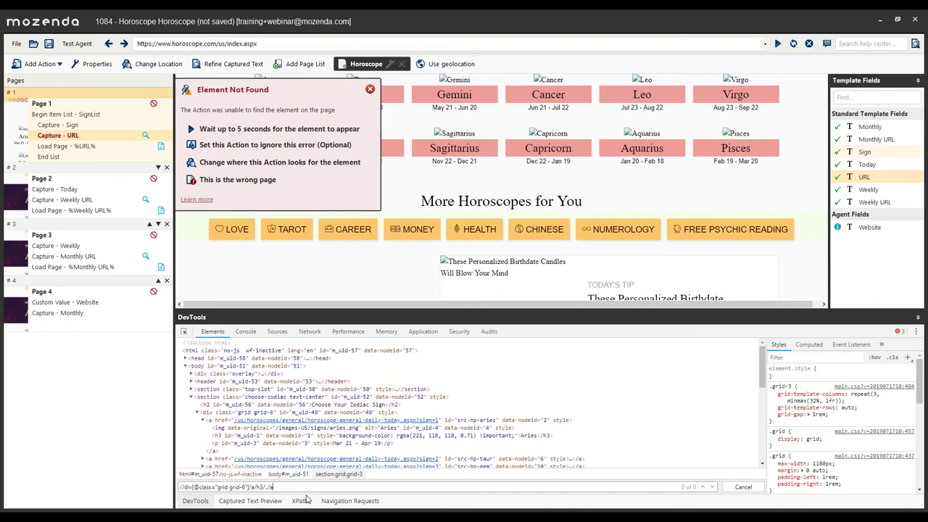
key(BackSpace)
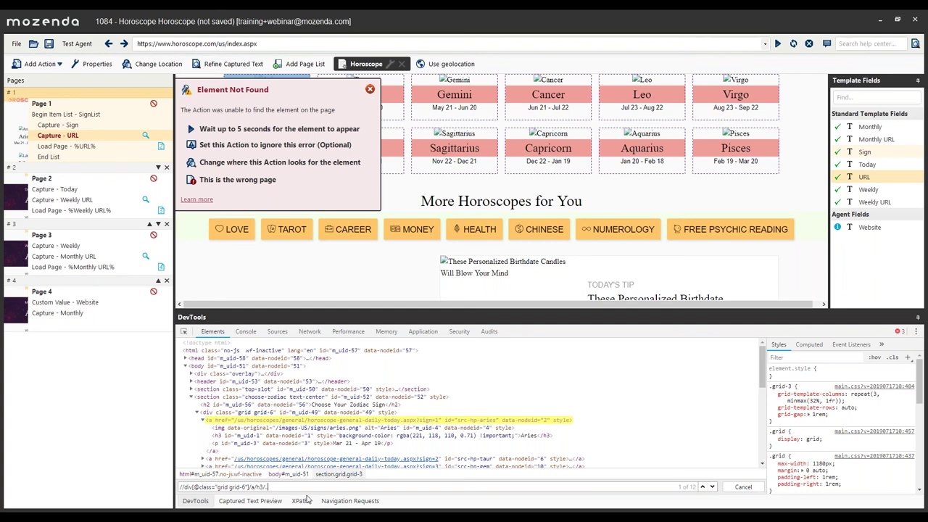
- Set the XPath of the URL capture on Page 1 to ./.
drag(269, 486, 263, 486)
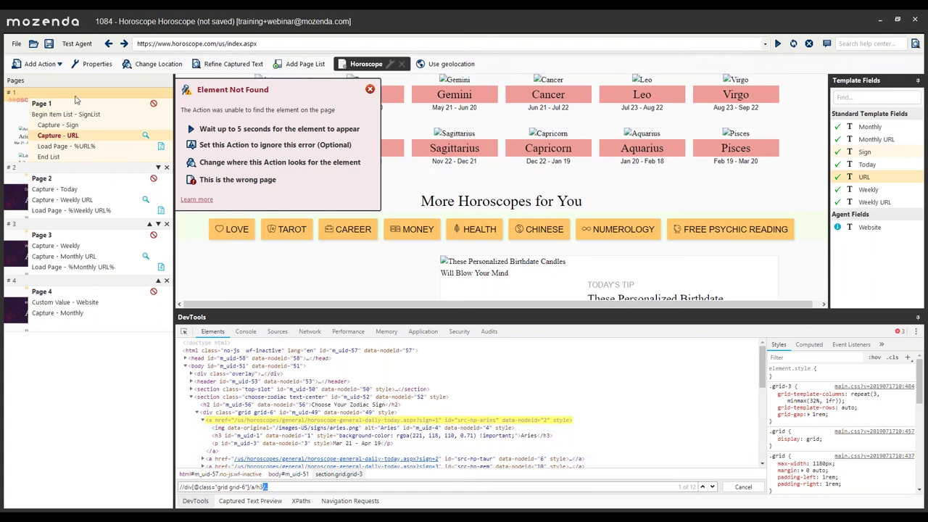
click(301, 501)
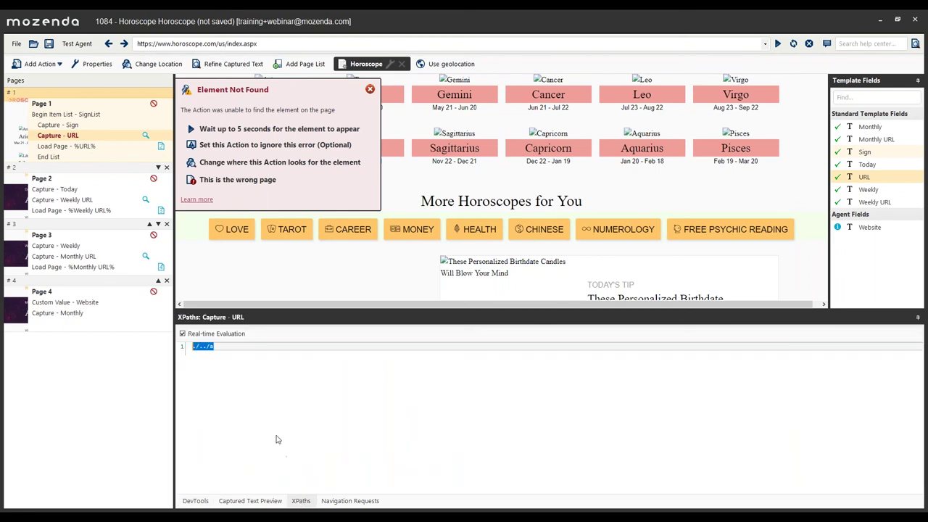
text(/..)
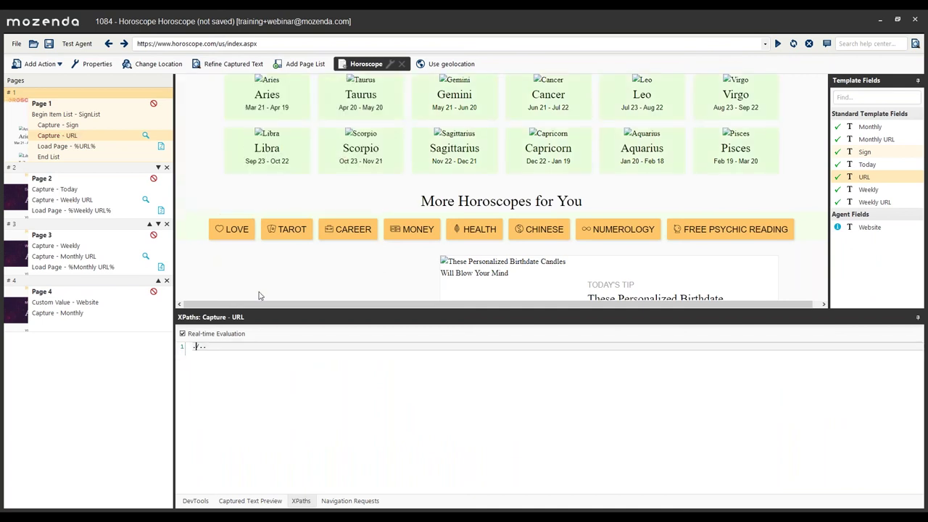
- Review the Page 1 actions' XPaths and the preview of the captured Sign and URL values
click(73, 115)
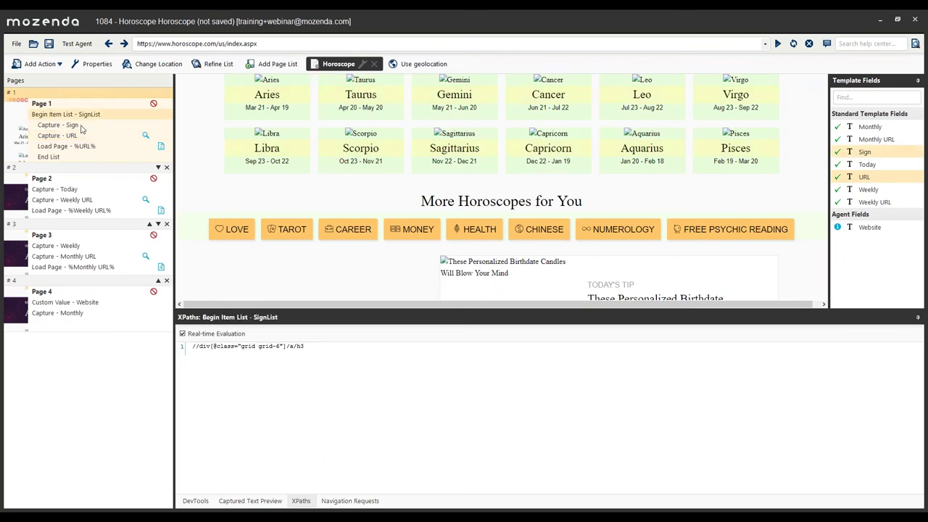
click(83, 128)
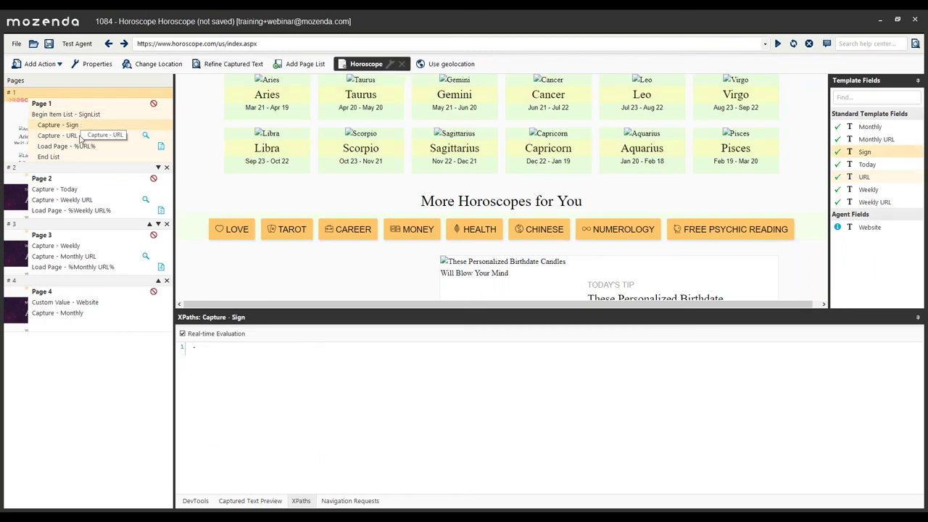
click(81, 136)
click(100, 148)
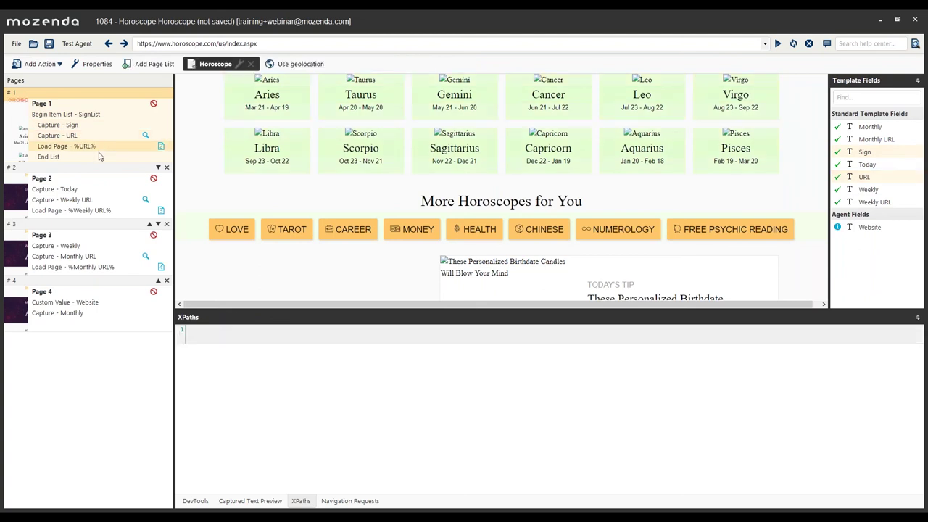
click(232, 501)
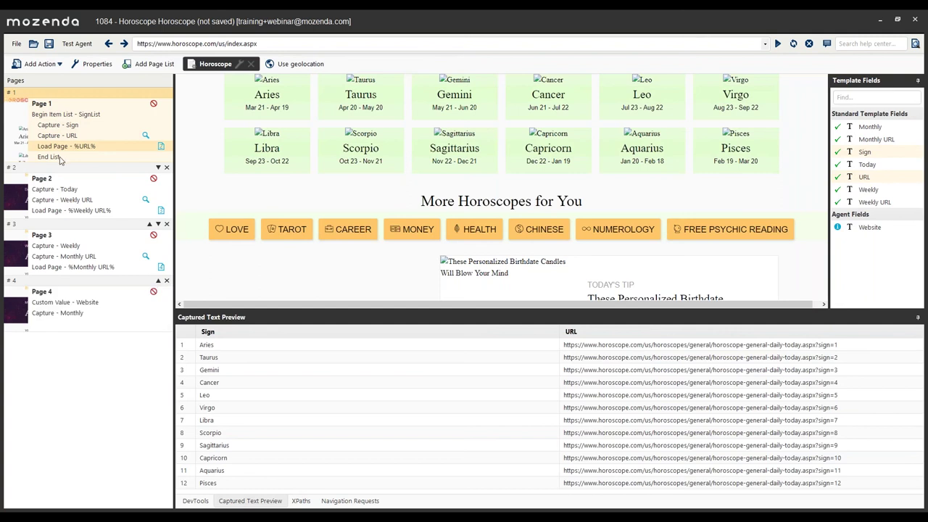
- Open Page 2, inspect the daily horoscope paragraph in the HTML and select the class="switcher" attribute of the nav element above it
click(67, 181)
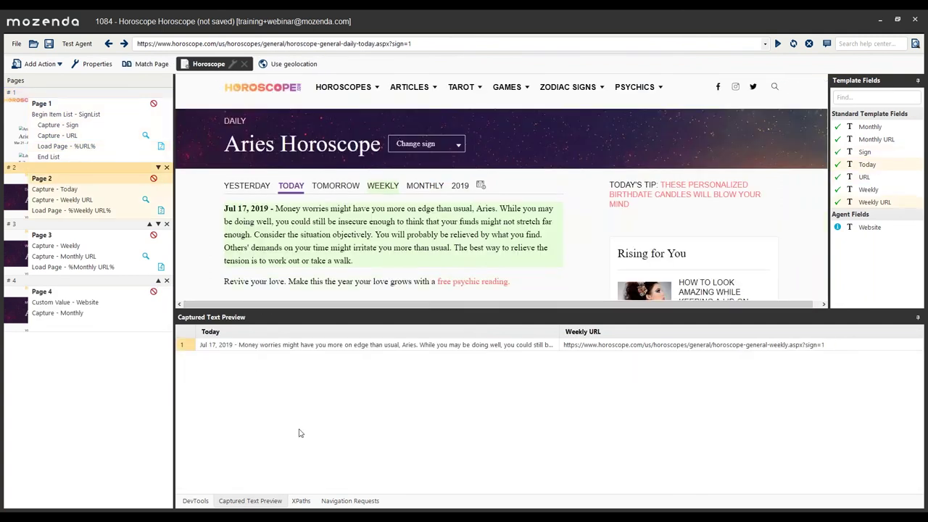
right_click(272, 235)
click(297, 240)
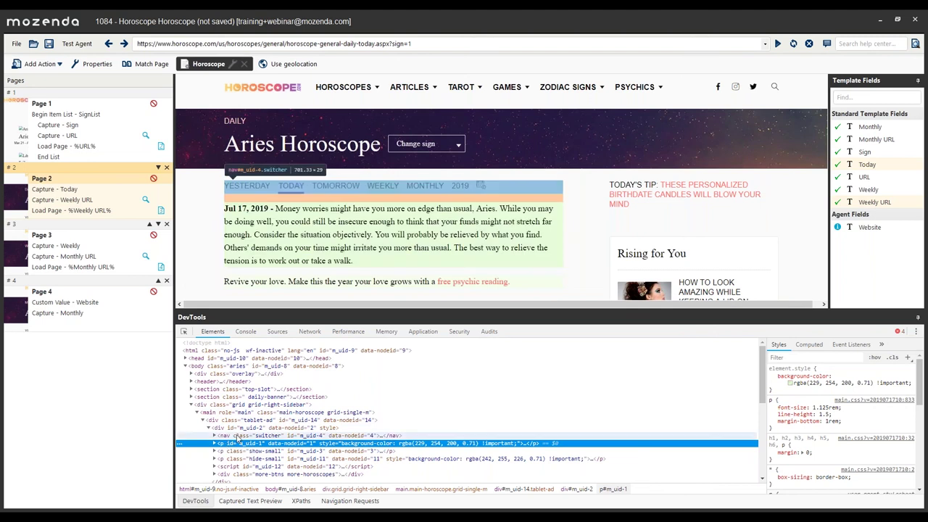
double_click(237, 436)
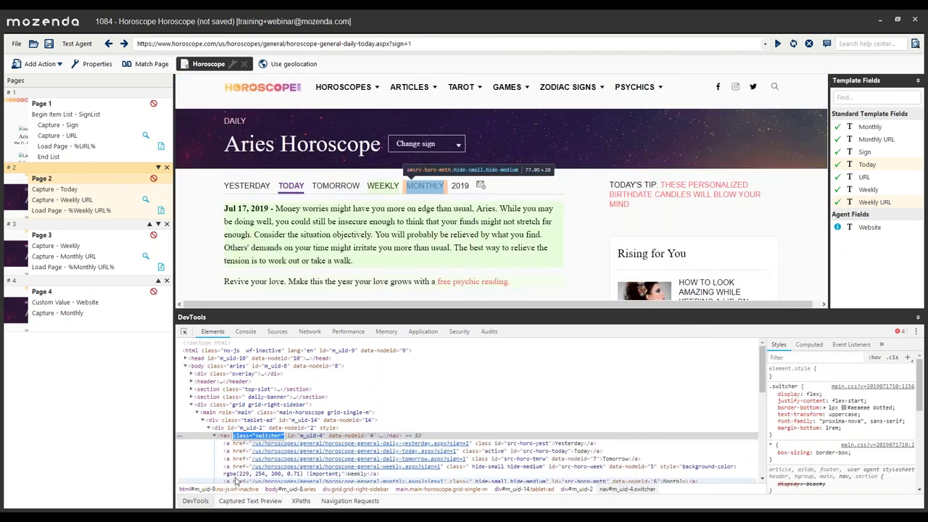
mouse_move(225, 516)
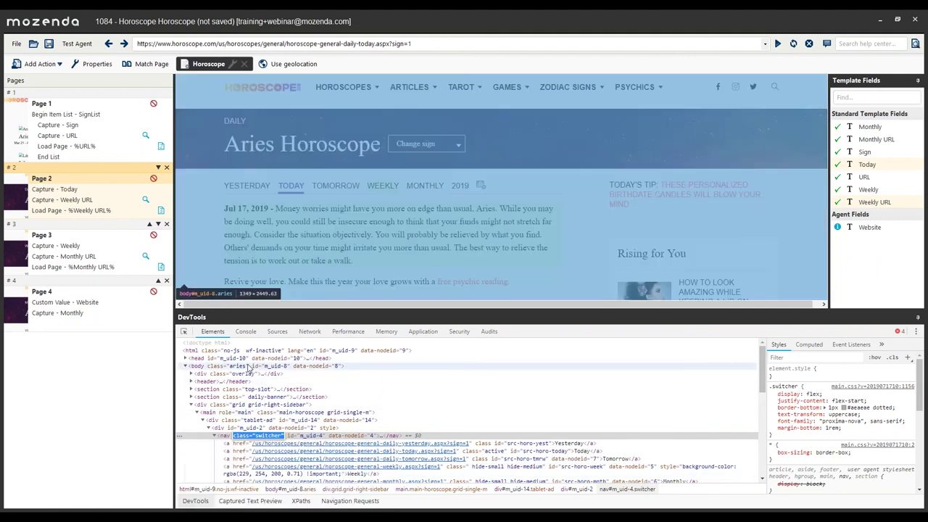
key(ctrl+f)
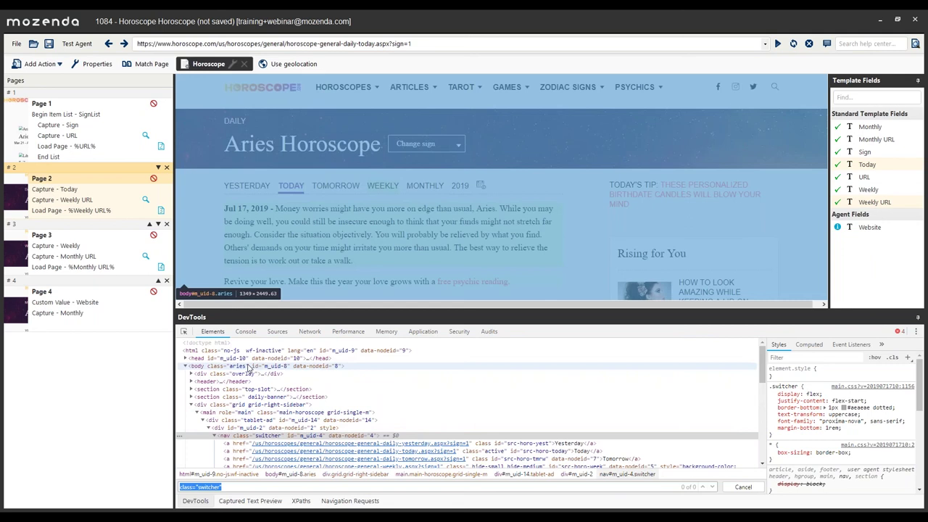
key(BackSpace)
text(//nav)
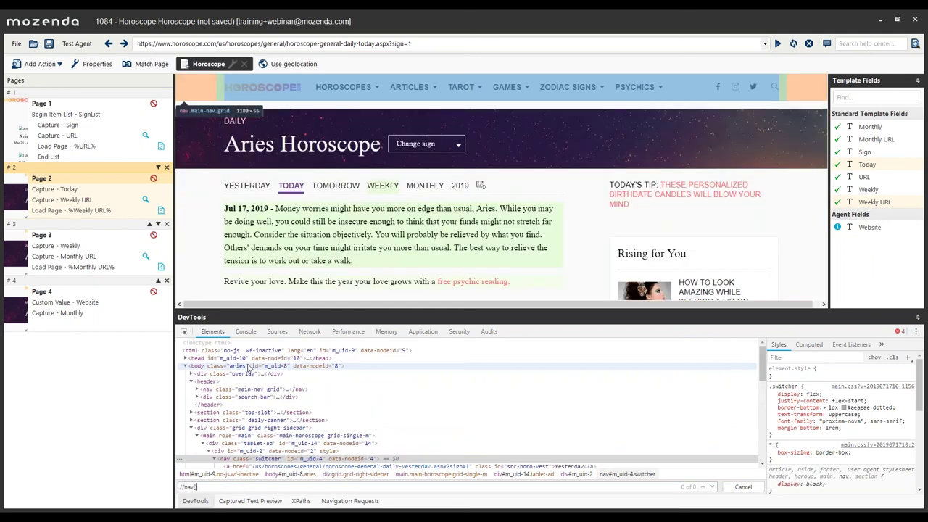
text([@)
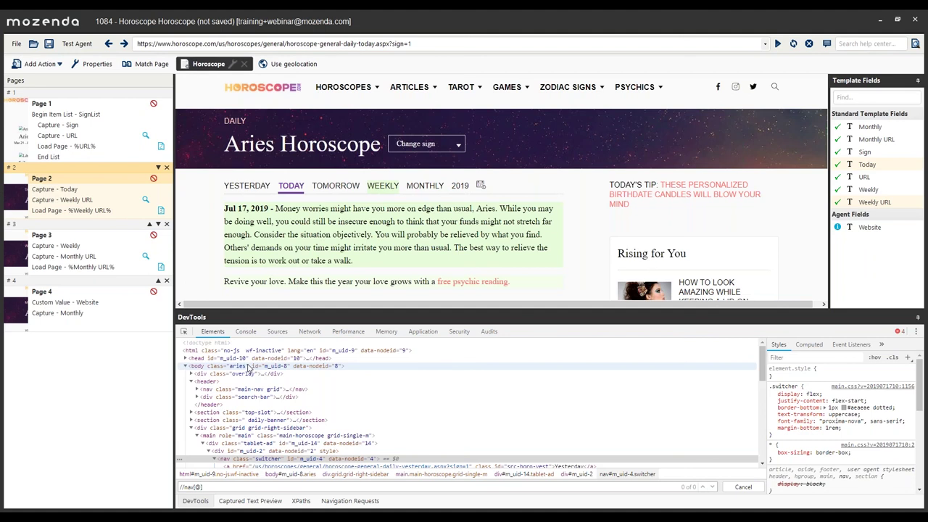
text(class="switcher"])
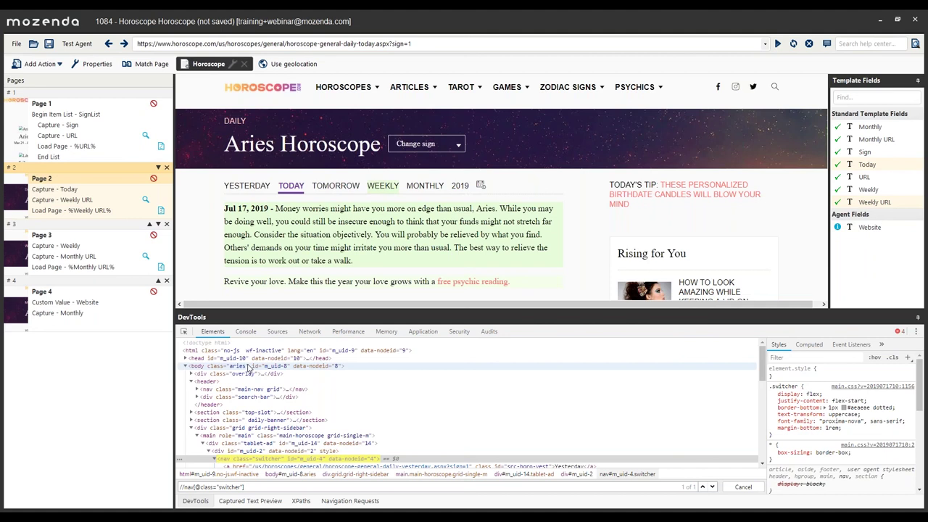
scroll(253, 390, down, 1)
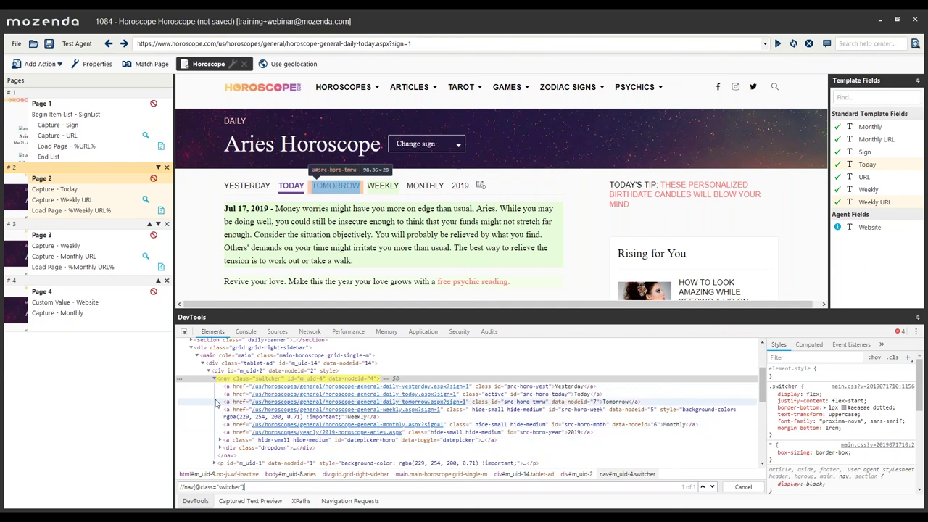
click(214, 379)
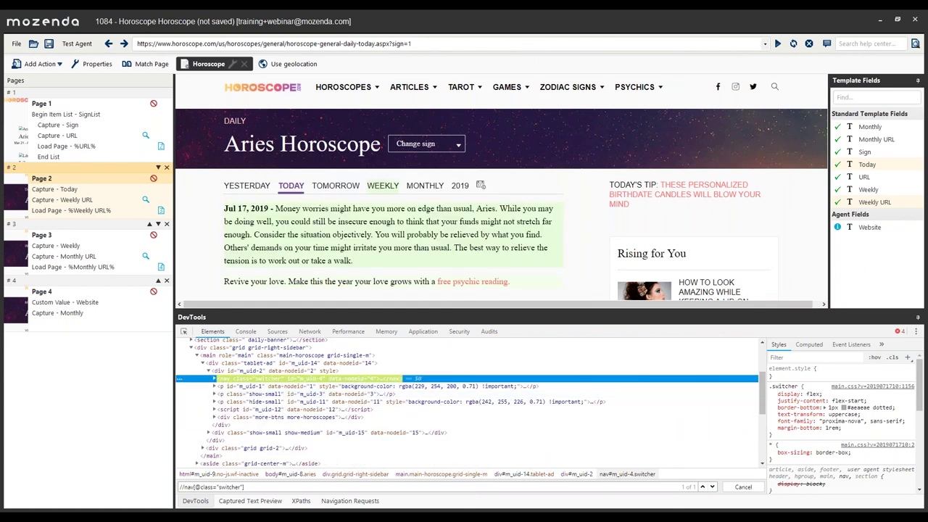
click(251, 484)
text(/following)
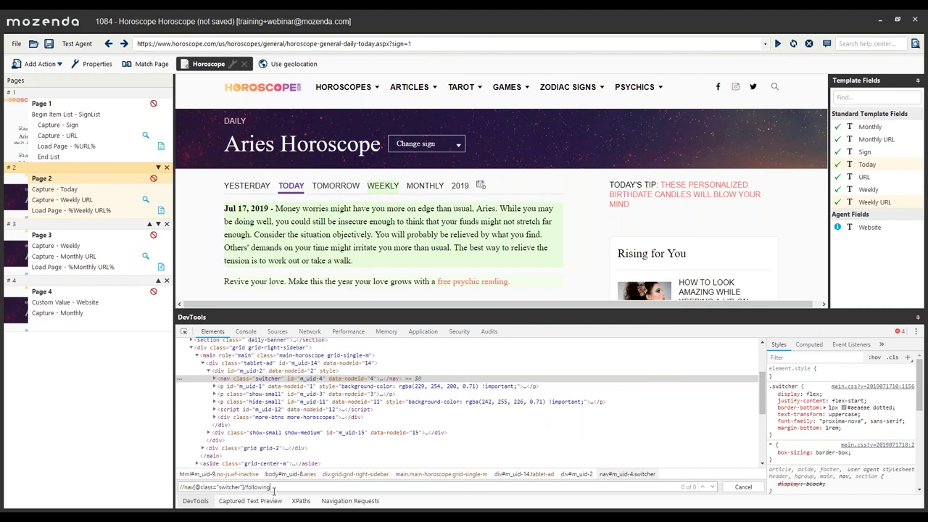
text(-sibling::p)
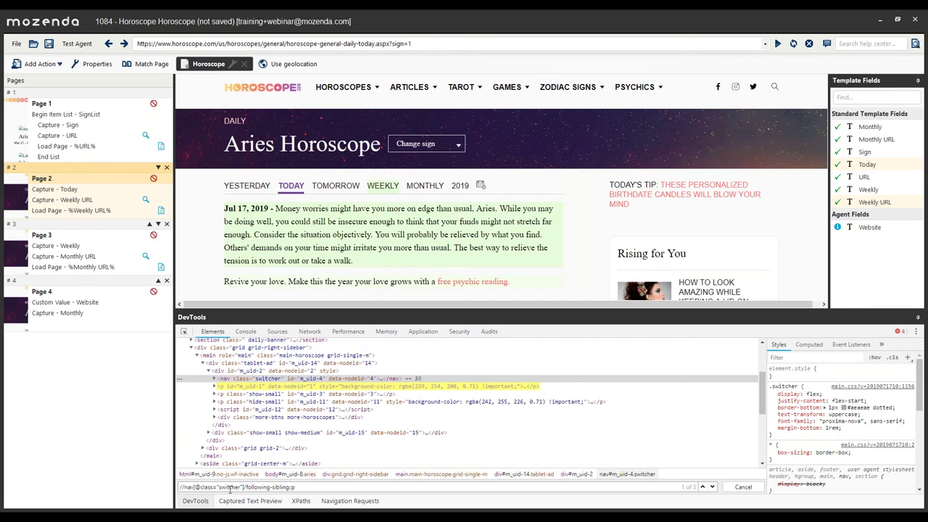
drag(290, 487, 132, 491)
key(ctrl+c)
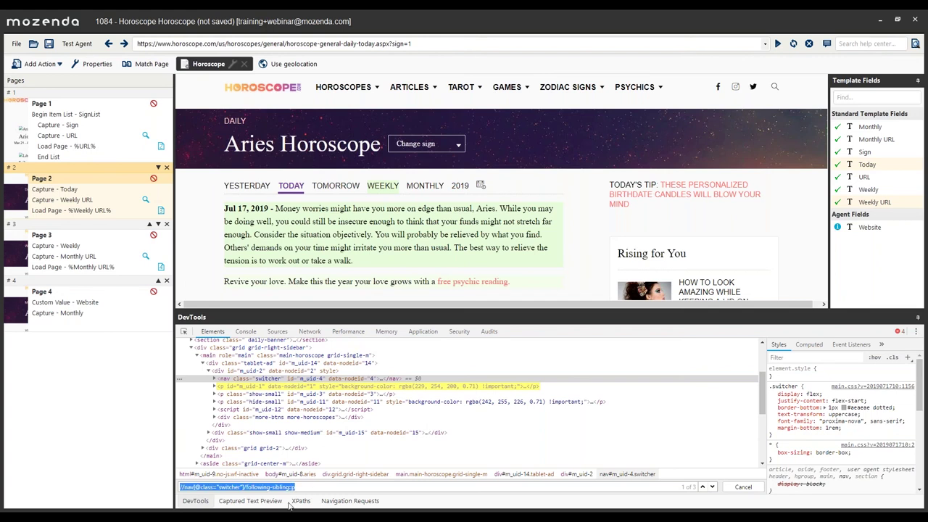
click(70, 192)
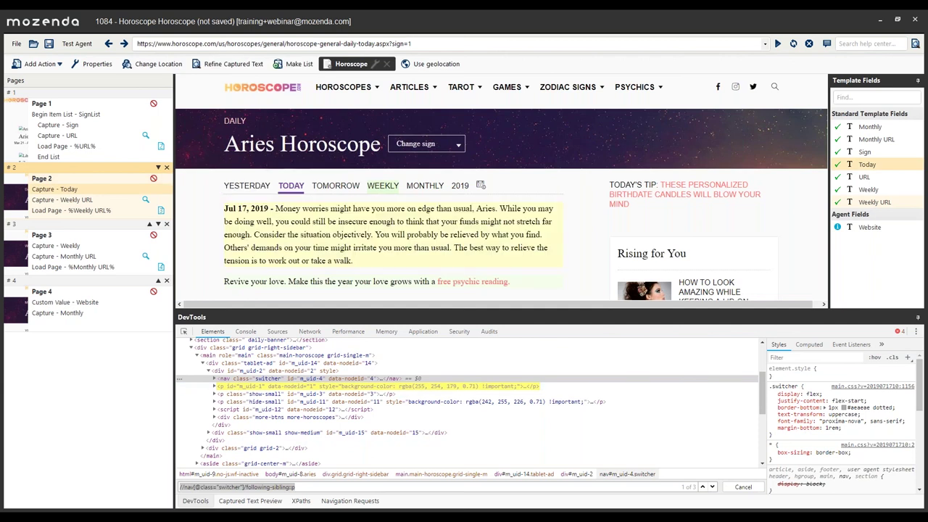
click(301, 501)
key(ctrl+a)
key(ctrl+v)
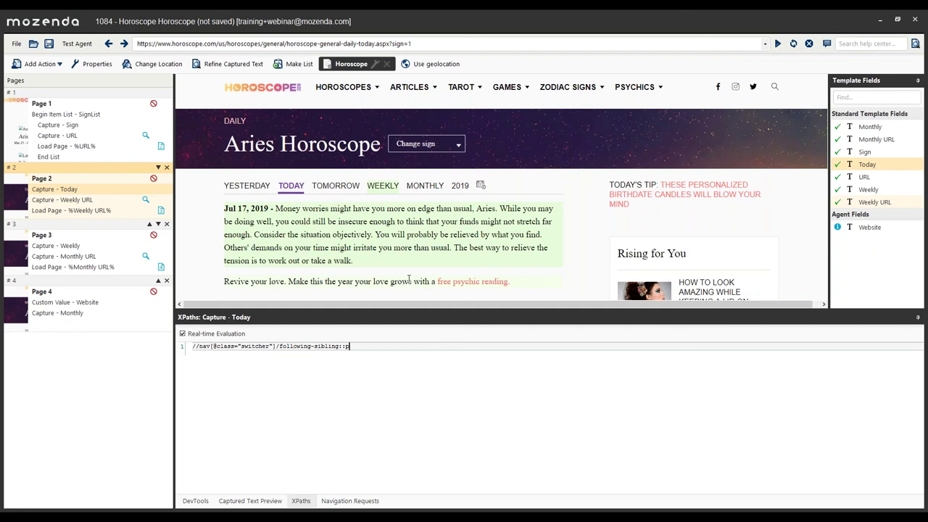
- Check the XPaths of the Weekly URL capture on Page 2 and inspect the WEEKLY link in the HTML
scroll(410, 279, down, 6)
scroll(410, 279, up, 2)
scroll(346, 218, up, 2)
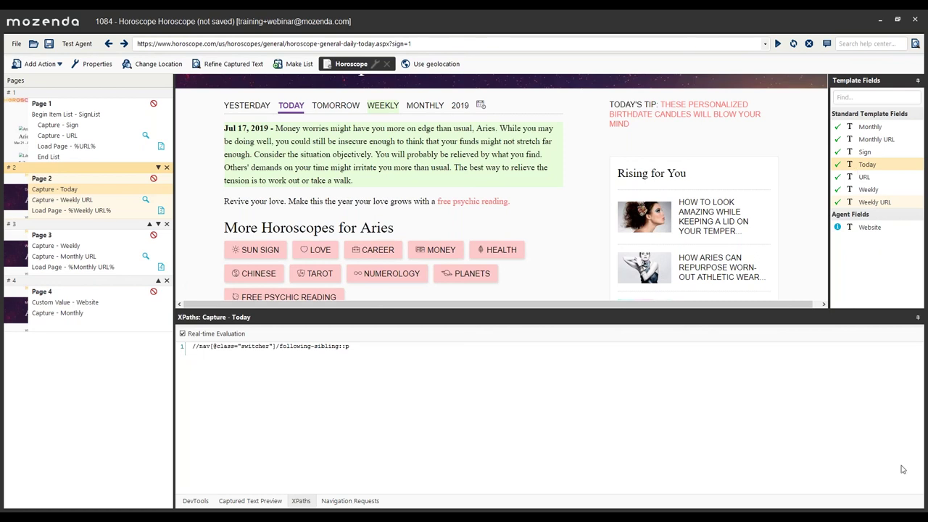
scroll(268, 176, down, 8)
scroll(267, 176, up, 8)
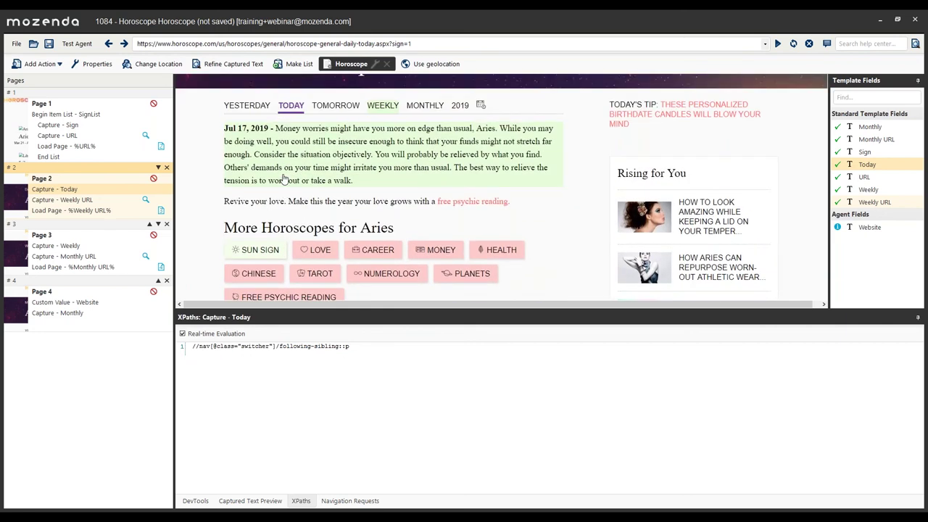
click(83, 201)
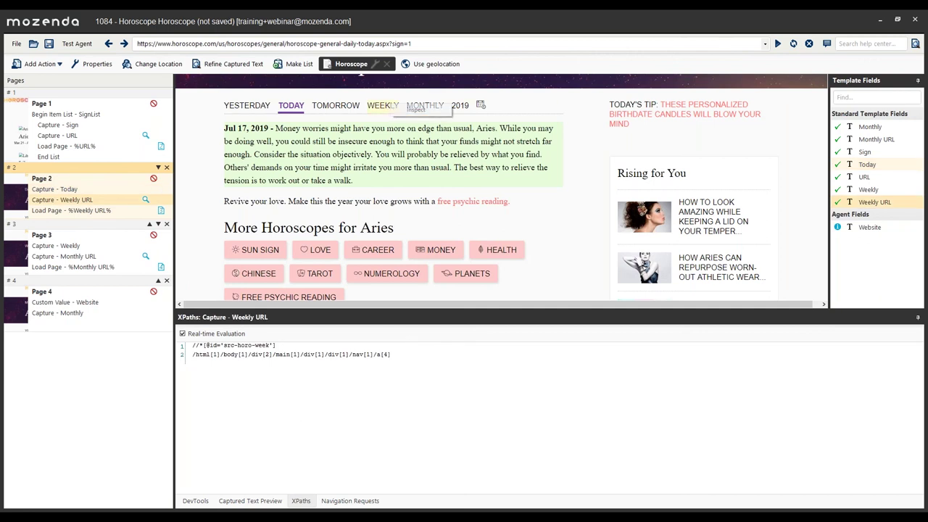
click(406, 113)
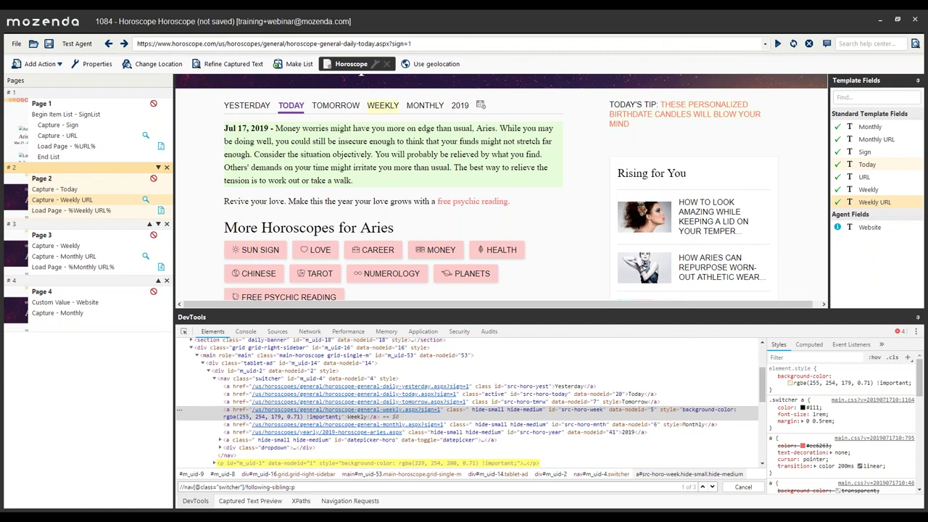
- Switch to Chrome, look through the Las Vegas Convention Calendar page and inspect its next-page arrow above the convention list
drag(927, 44, 601, 42)
click(596, 40)
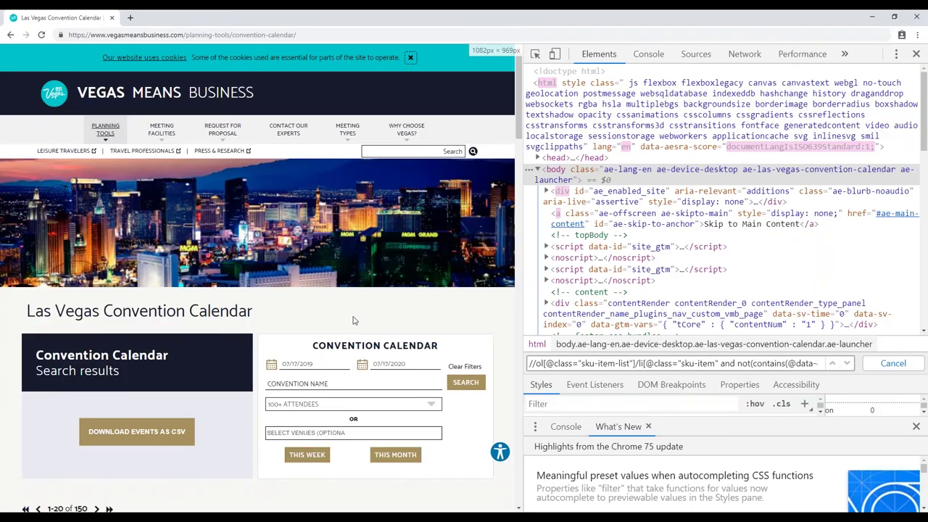
scroll(261, 275, down, 10)
scroll(343, 331, down, 5)
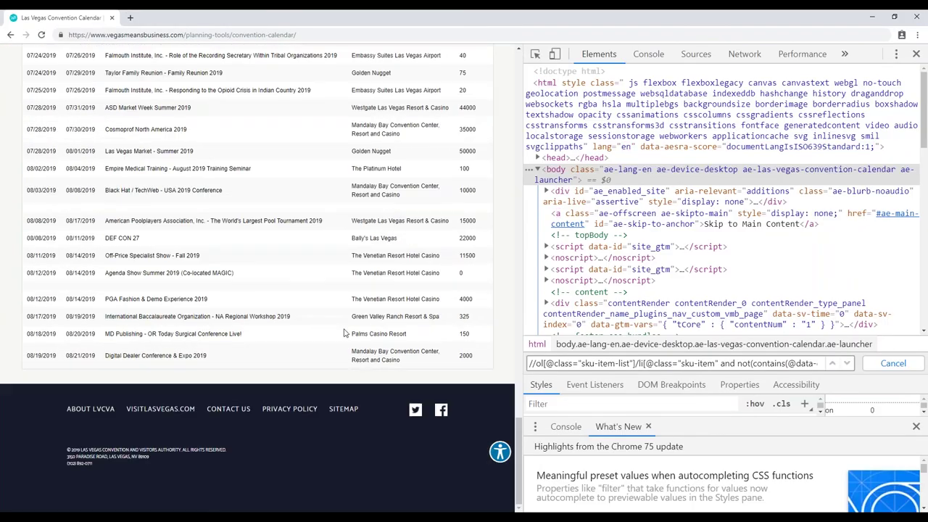
scroll(370, 330, up, 15)
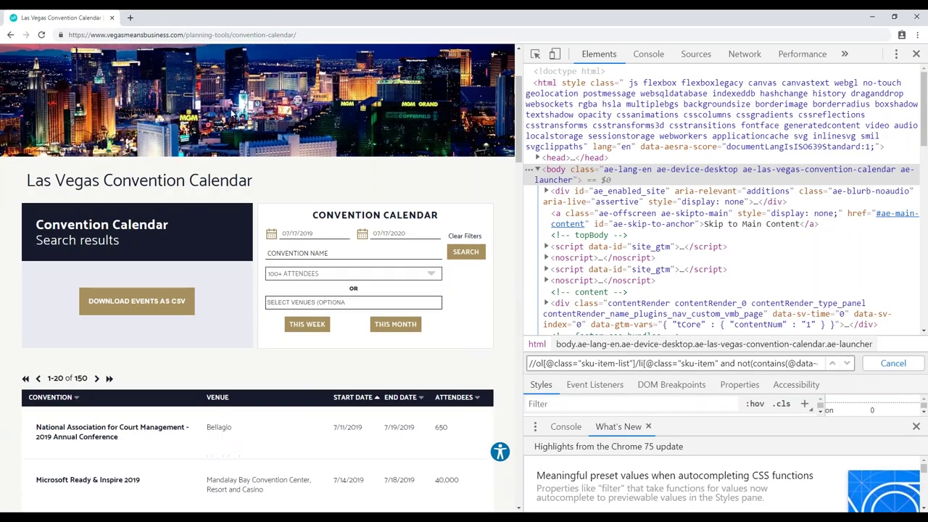
right_click(95, 379)
click(116, 455)
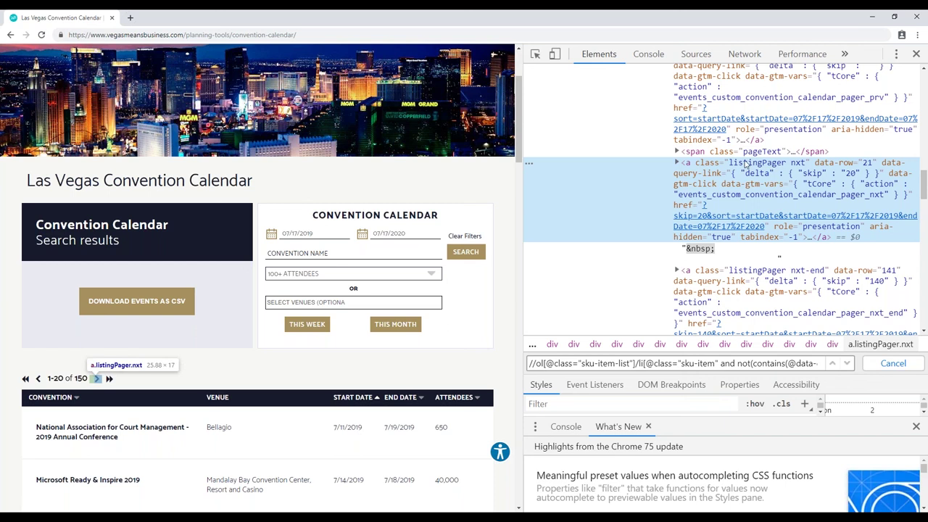
double_click(715, 164)
triple_click(716, 164)
key(ctrl+c)
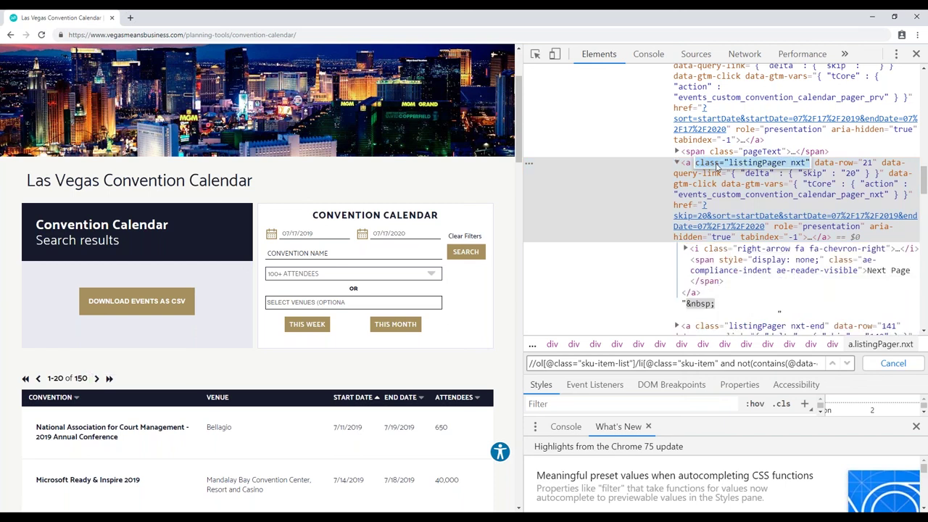
key(ctrl+f)
key(BackSpace)
text(//a)
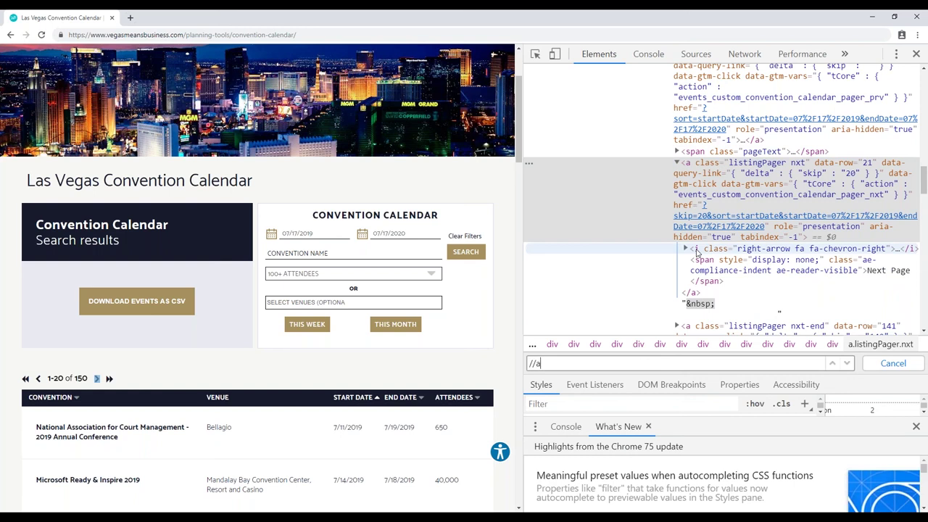
text([)
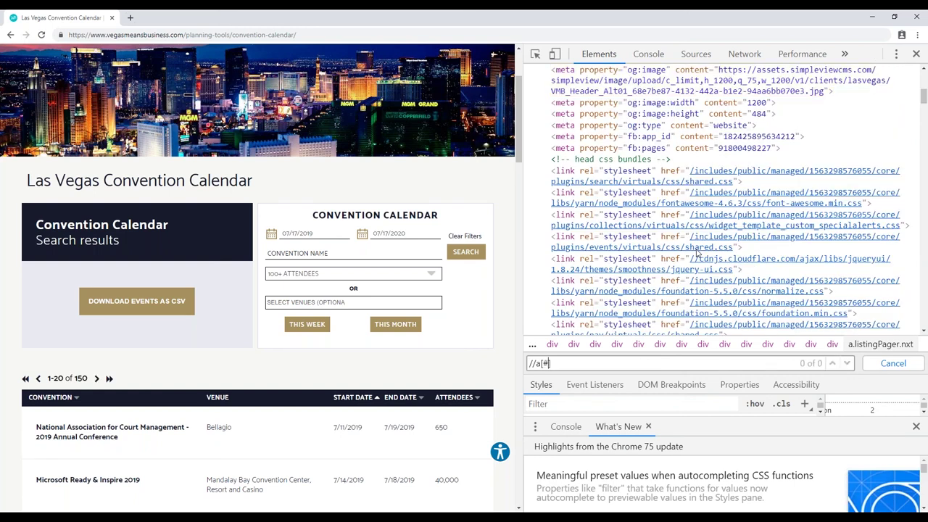
text(@)
key(ctrl+v)
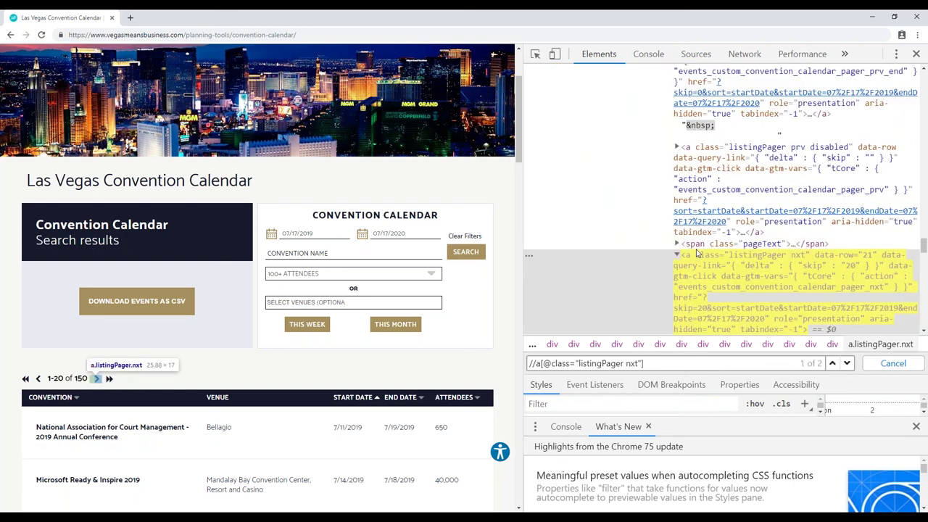
key(Return)
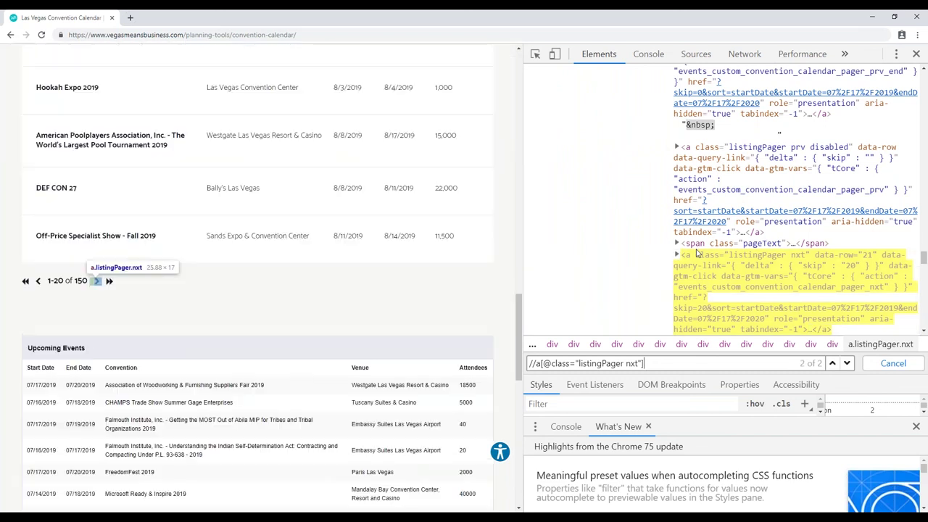
key(Return)
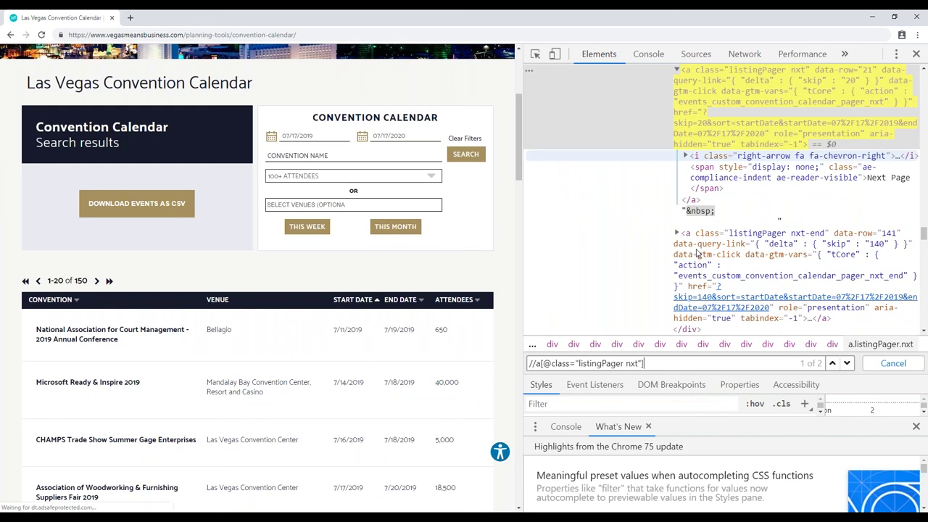
- Go to the last page of the convention list and inspect its next-page arrow and the last-page link below it in the HTML
click(109, 282)
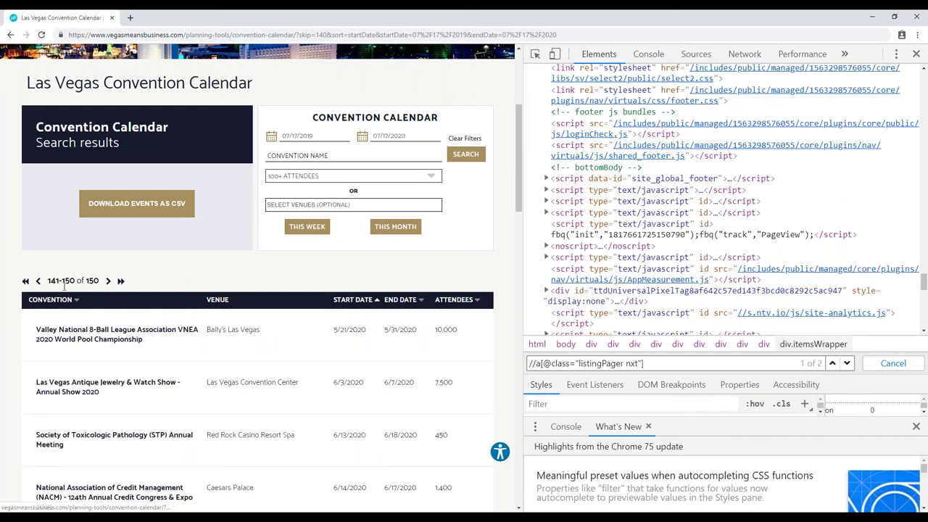
right_click(109, 282)
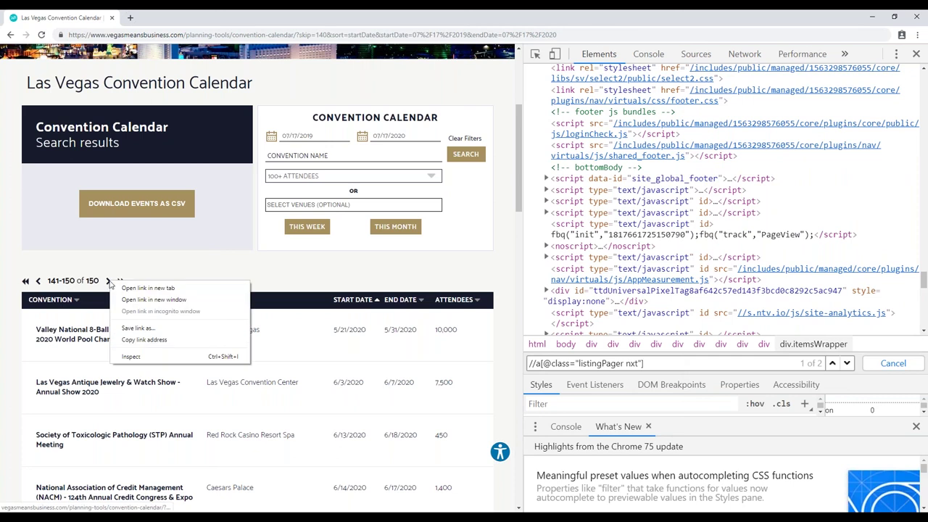
click(131, 357)
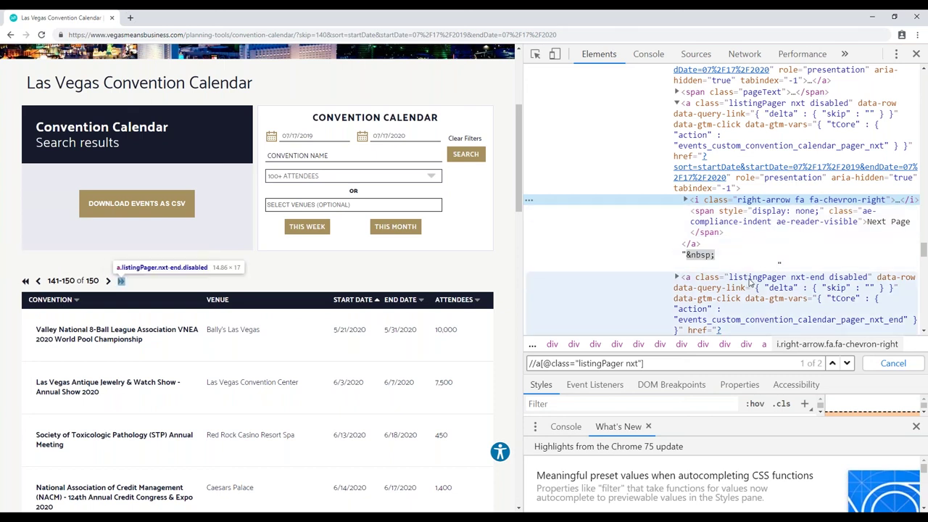
scroll(750, 283, down, 3)
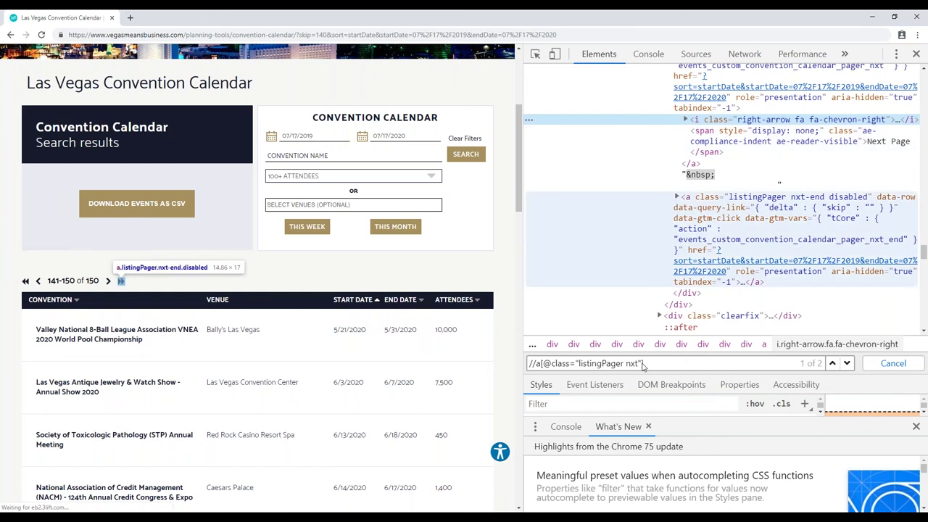
- Replace the closing bracket of the searched XPath with an empty not(contains()) condition
key(BackSpace)
text(not c)
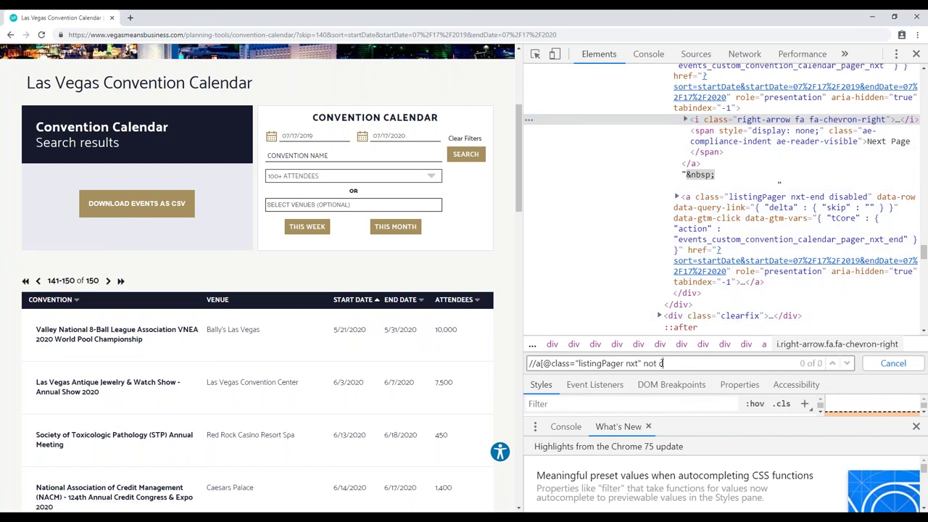
key(BackSpace)
text((conta)ins())
click(720, 201)
double_click(719, 201)
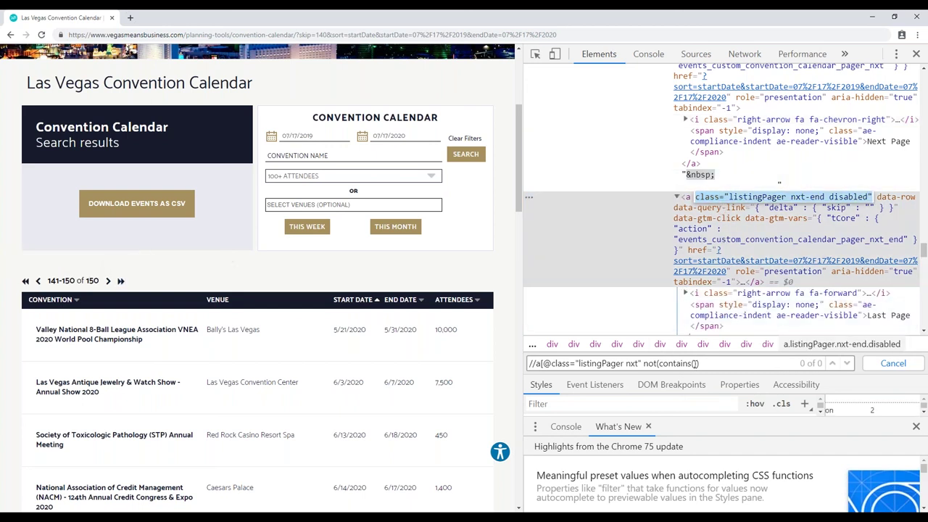
click(700, 363)
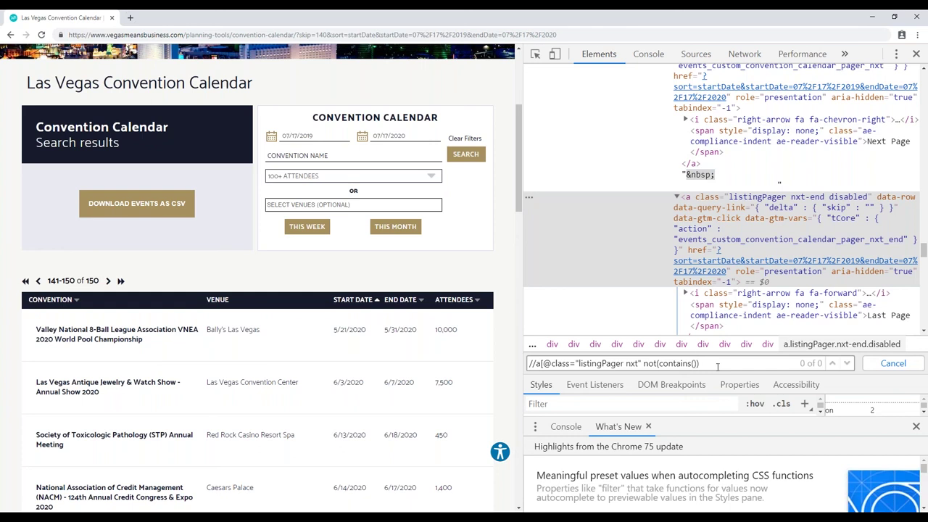
text(@))
text(class="listingPager nxt-end disabled")
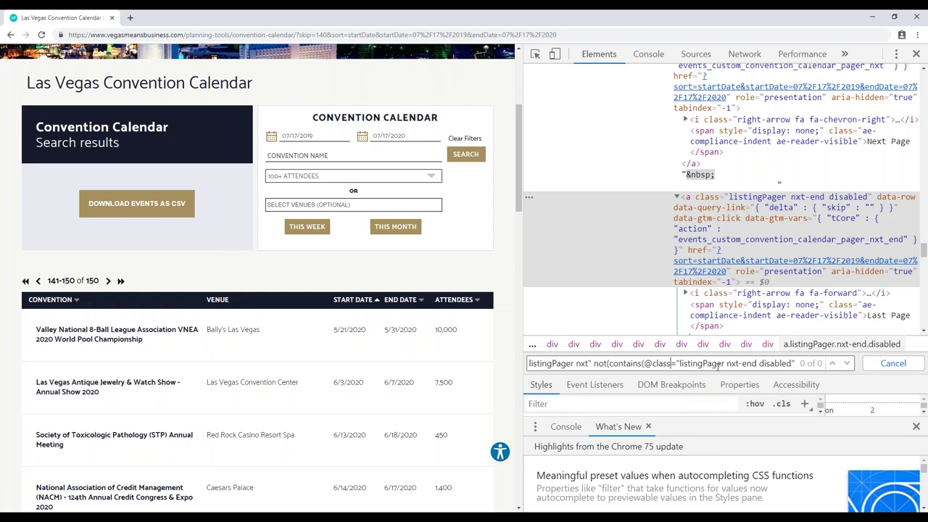
key(BackSpace)
text(,)
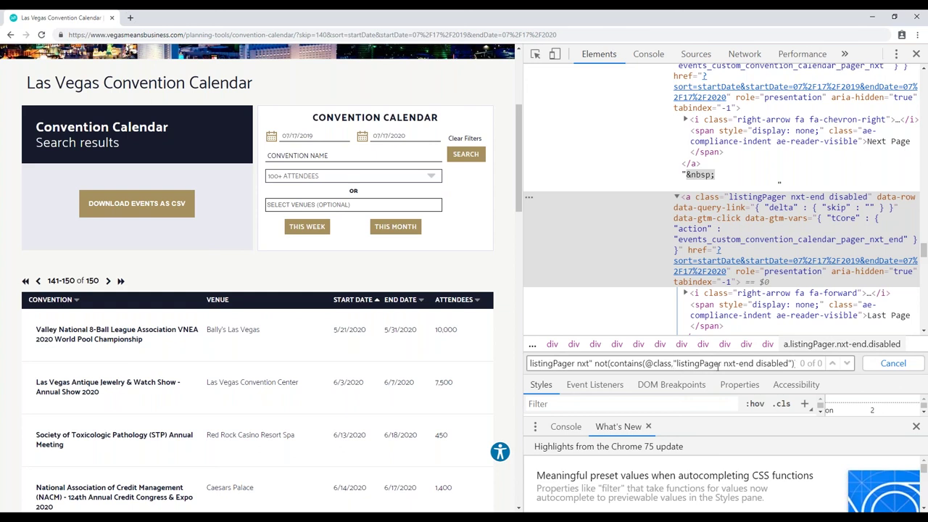
text(])
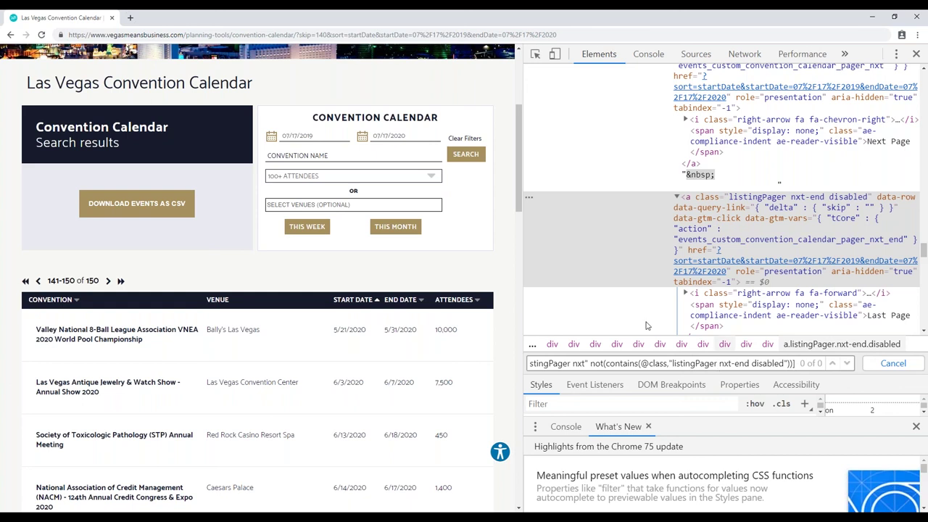
- Go back one page in the convention list and shorten the class text excluded by the searched XPath to "disabled"
click(39, 282)
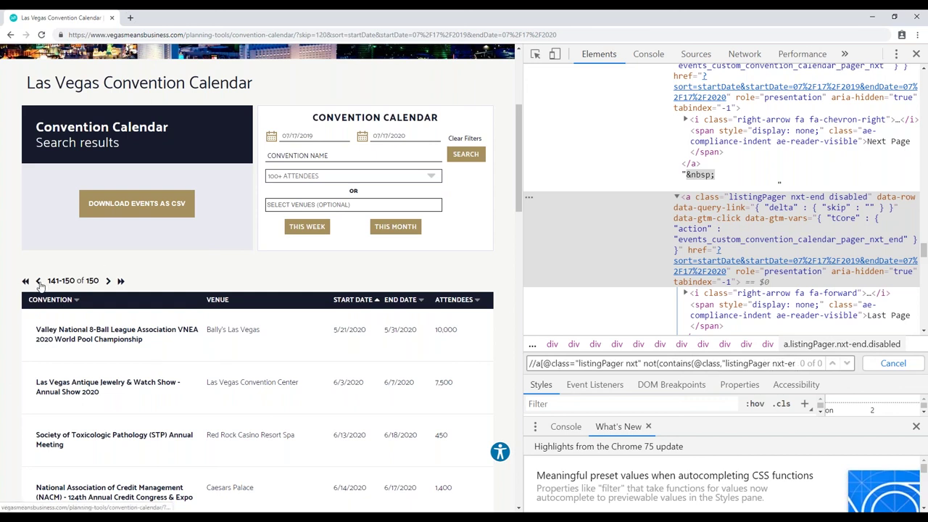
triple_click(565, 363)
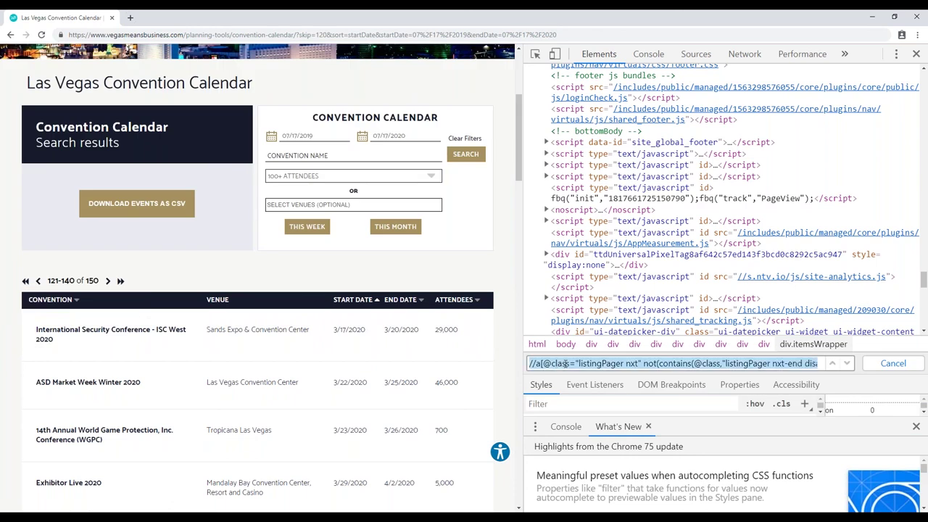
key(End)
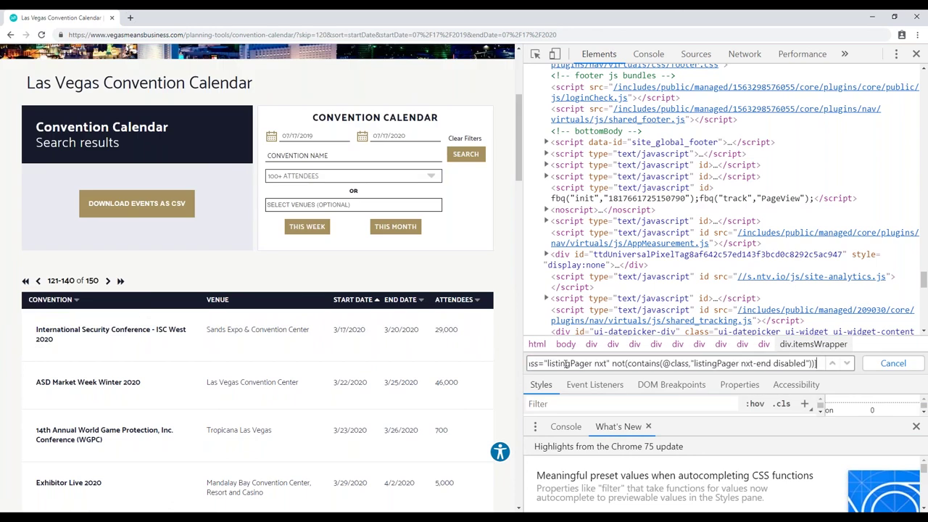
key(BackSpace)
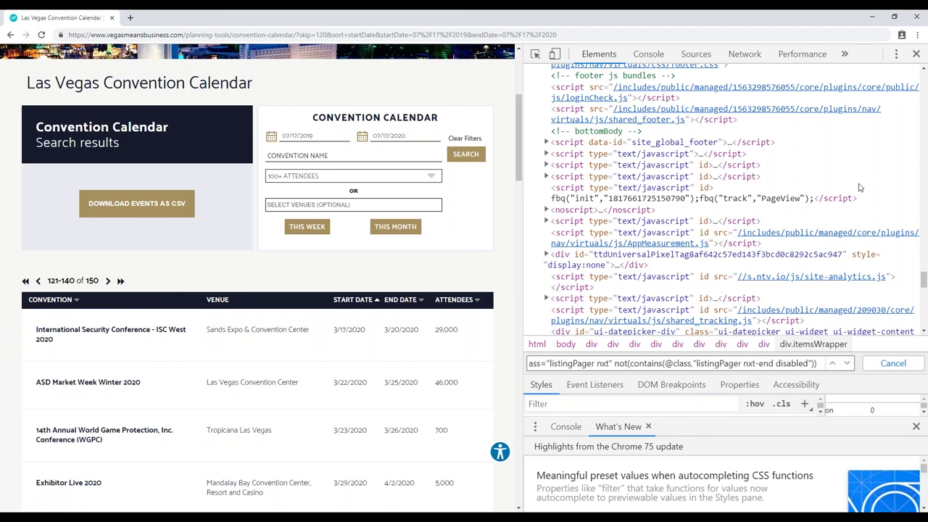
drag(777, 364, 696, 363)
key(BackSpace)
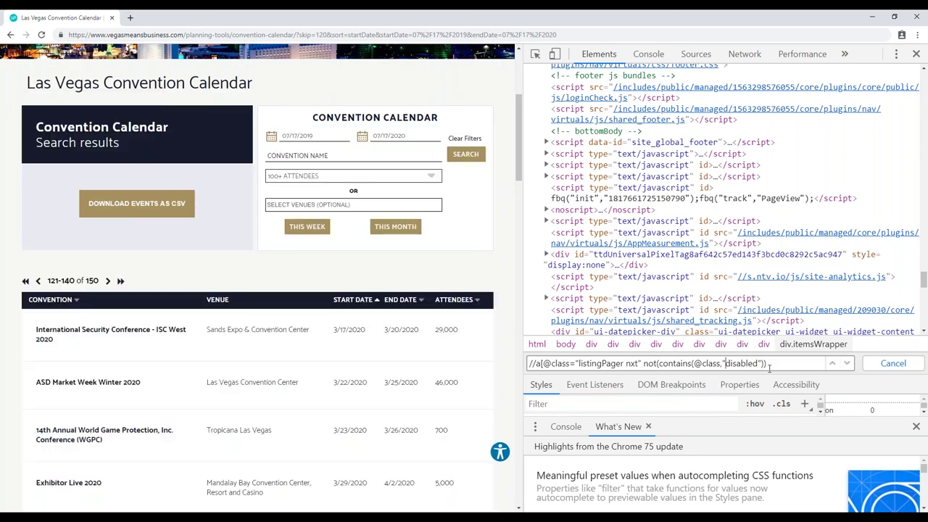
click(787, 363)
key(Left)
key(Left)
key(Left)
key(Left)
key(Left)
key(Left)
key(Left)
key(Left)
key(Left)
key(Left)
key(Left)
key(Left)
key(Left)
key(Left)
key(Left)
key(Left)
key(Left)
key(Left)
key(Left)
key(Left)
key(Right)
key(Right)
key(Right)
key(Right)
key(Right)
key(Right)
- Inspect the next-page arrow's class, advance to the last page of conventions and review the XPath's "disabled" condition
right_click(106, 281)
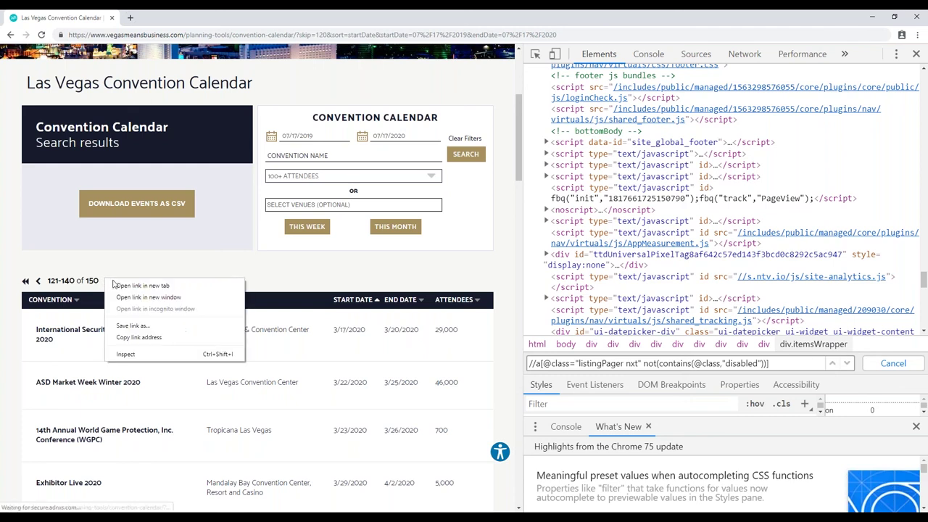
click(127, 354)
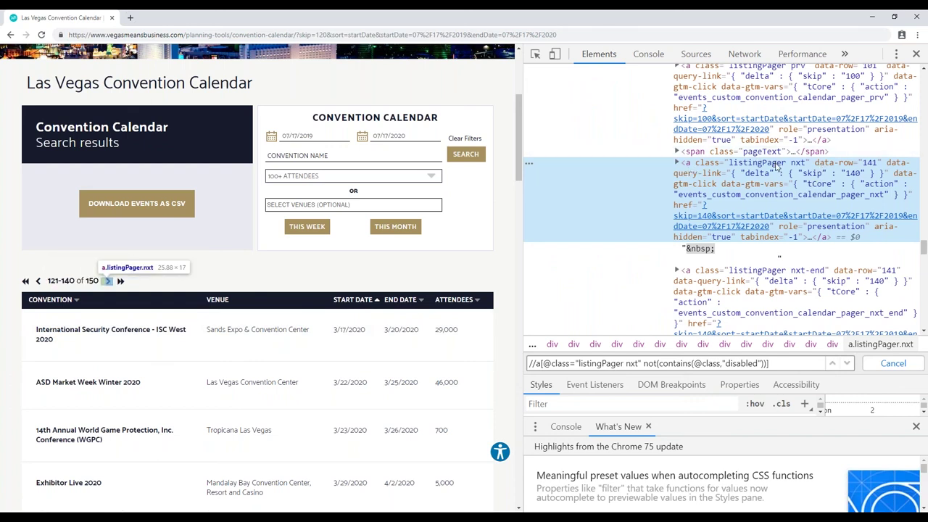
click(108, 281)
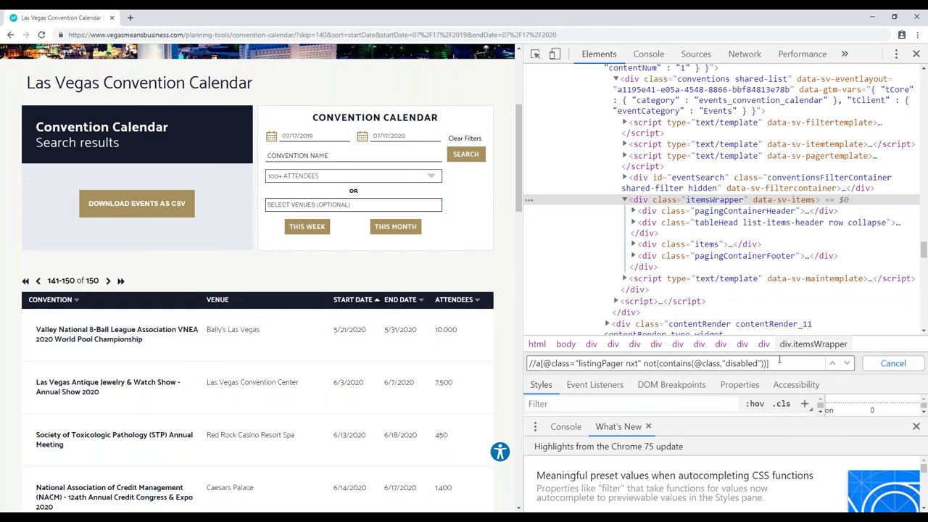
drag(776, 363, 713, 362)
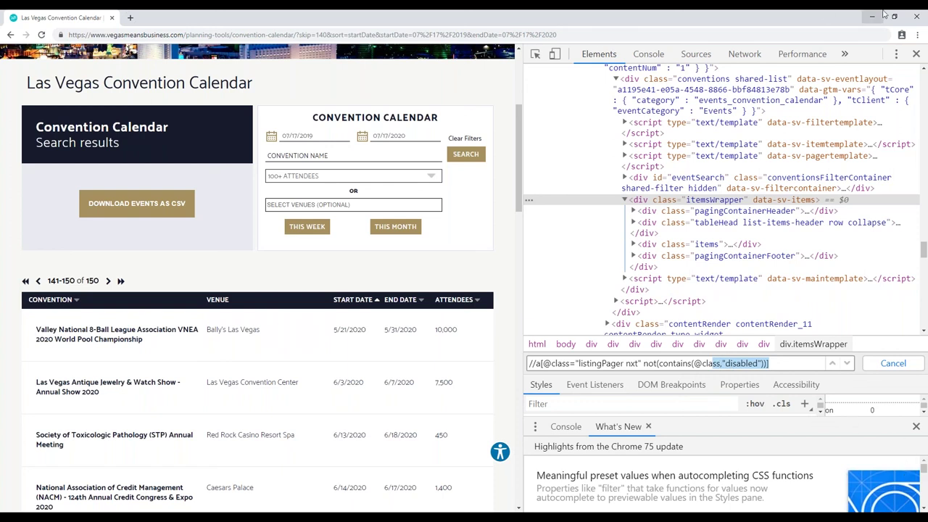